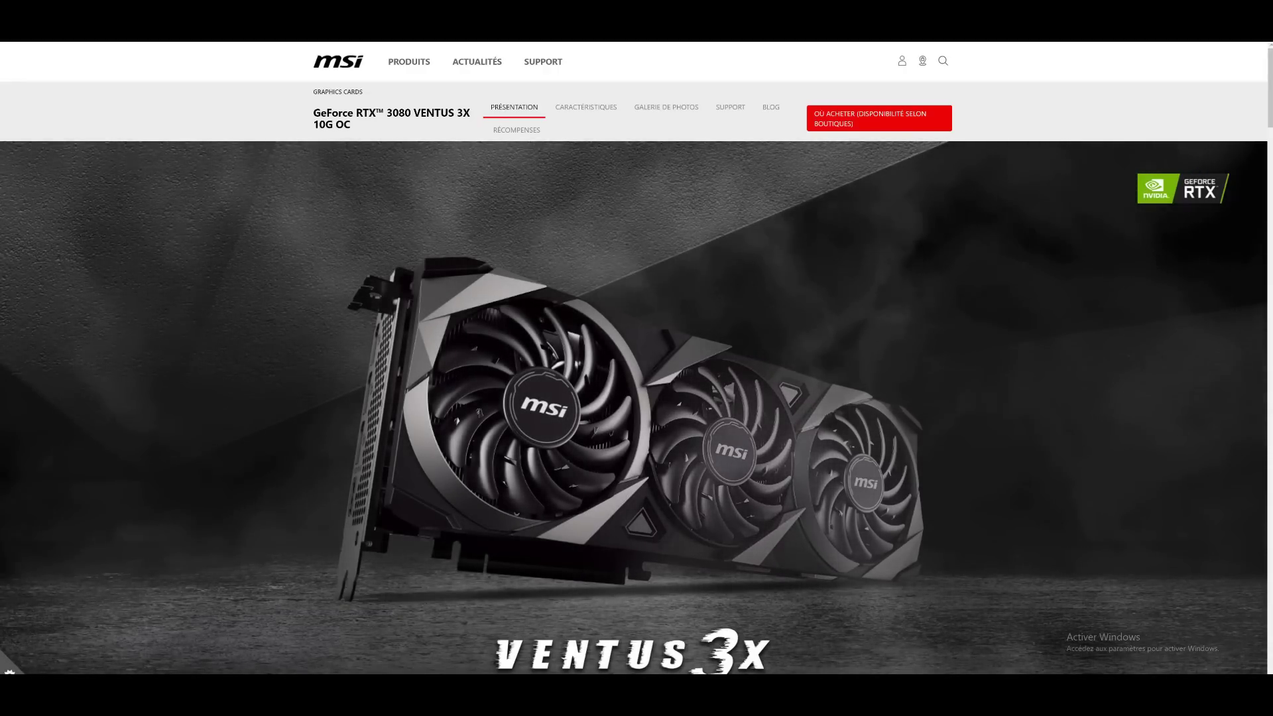
# Step: Switch from the MSI product page to the GPU comparison spreadsheet and move up toward the table
pyautogui.hotkey('ctrl', 'Tab')
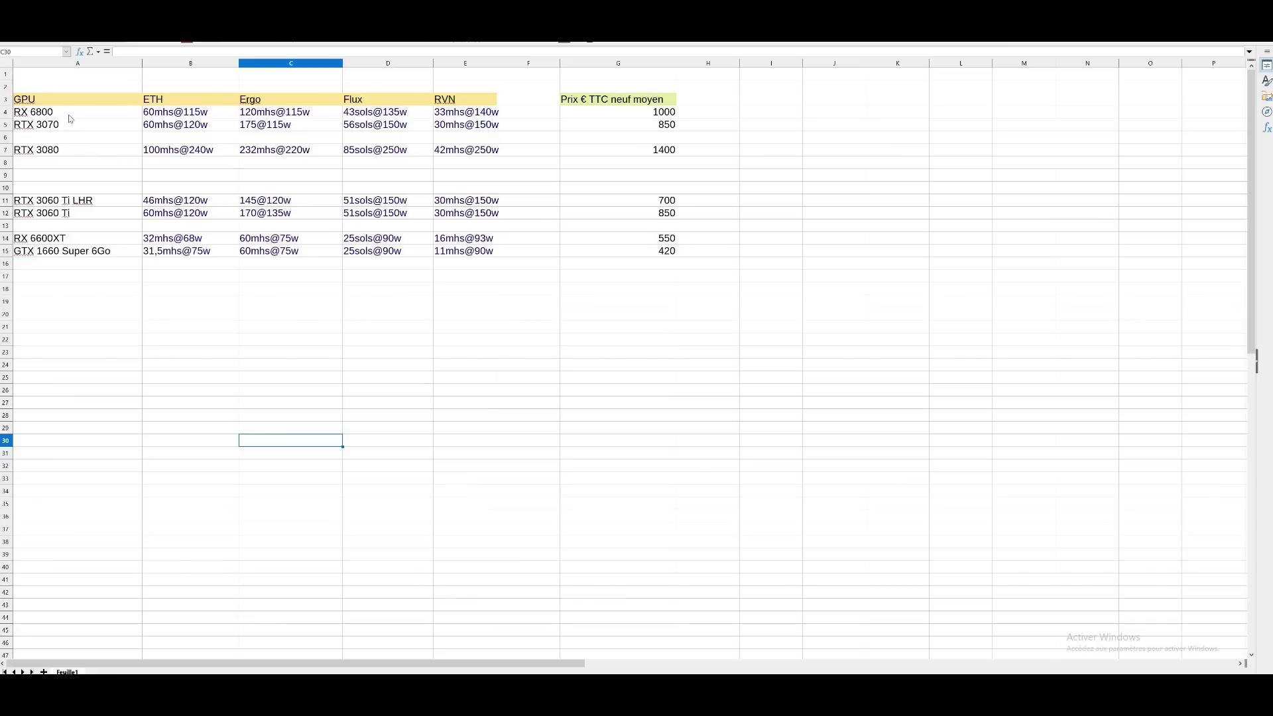
pyautogui.press('Up')
pyautogui.press('Up')
pyautogui.press('Up')
pyautogui.press('Up')
pyautogui.press('Up')
pyautogui.press('Up')
pyautogui.press('Up')
pyautogui.press('Up')
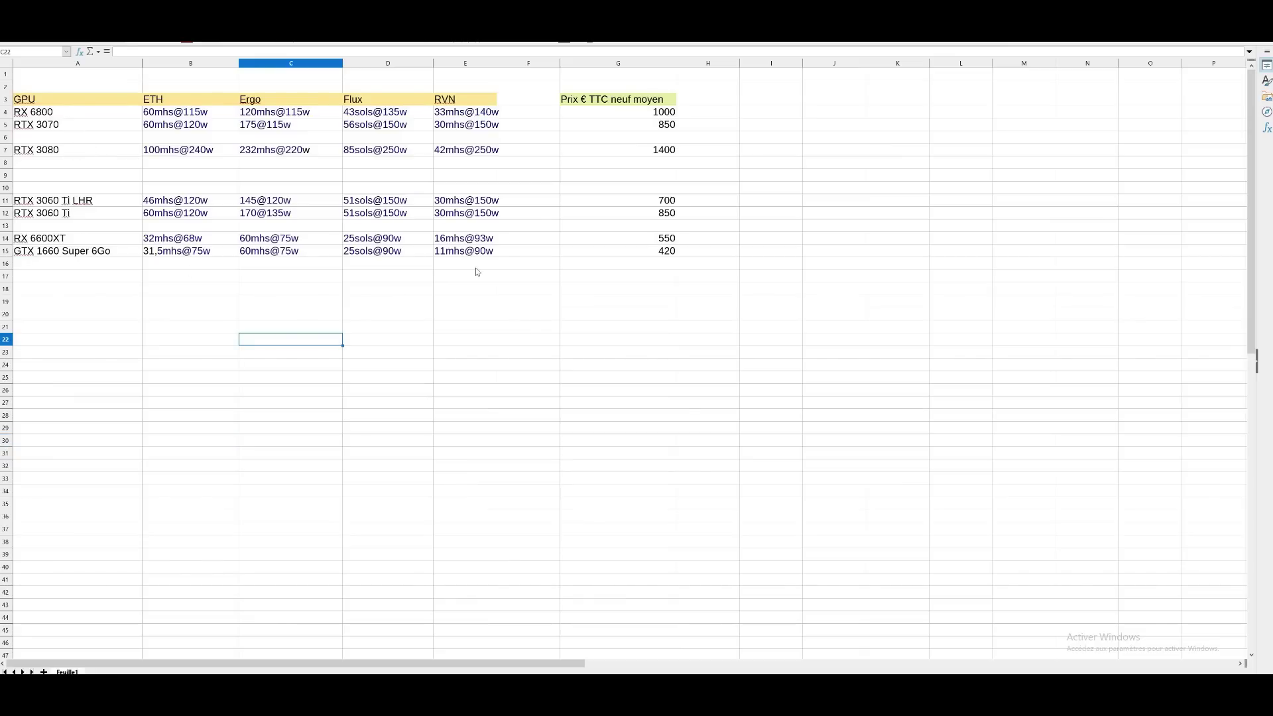
# Step: Compare the RX 6800 and RTX 3070 rows on their ETH and Ergo hashrate and power figures
pyautogui.click(51, 114)
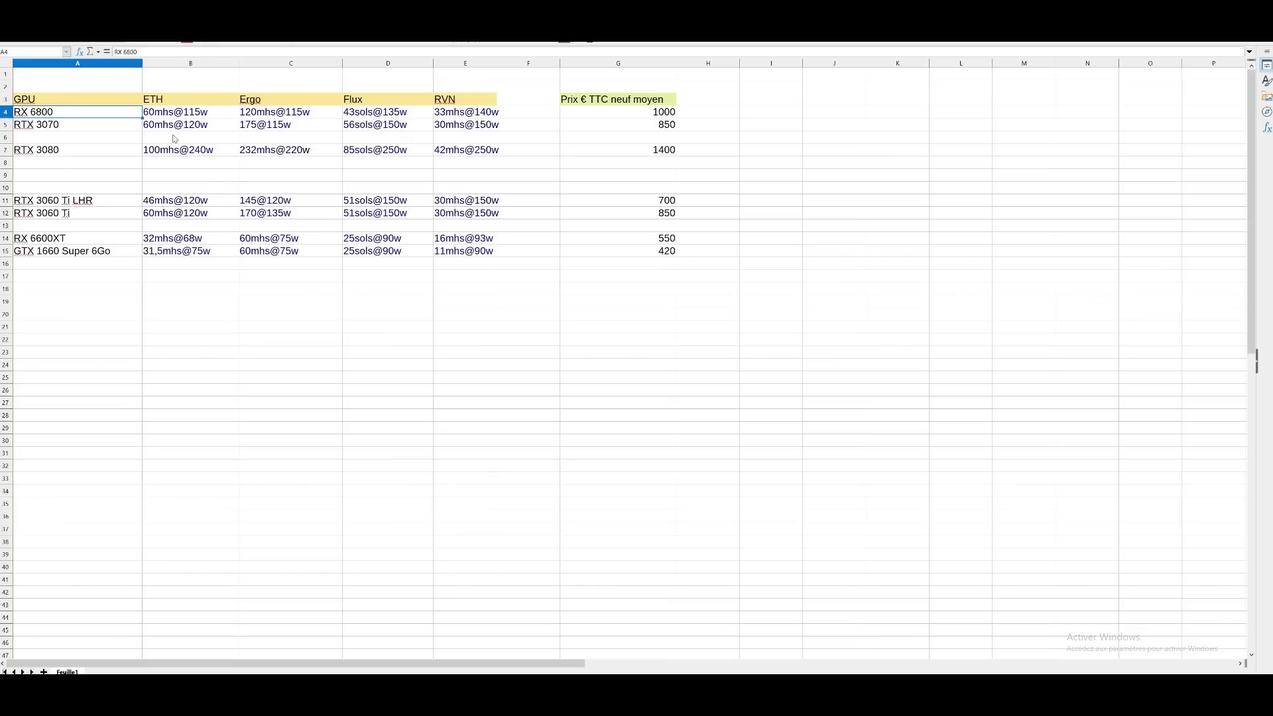
pyautogui.press('Down')
pyautogui.press('Down')
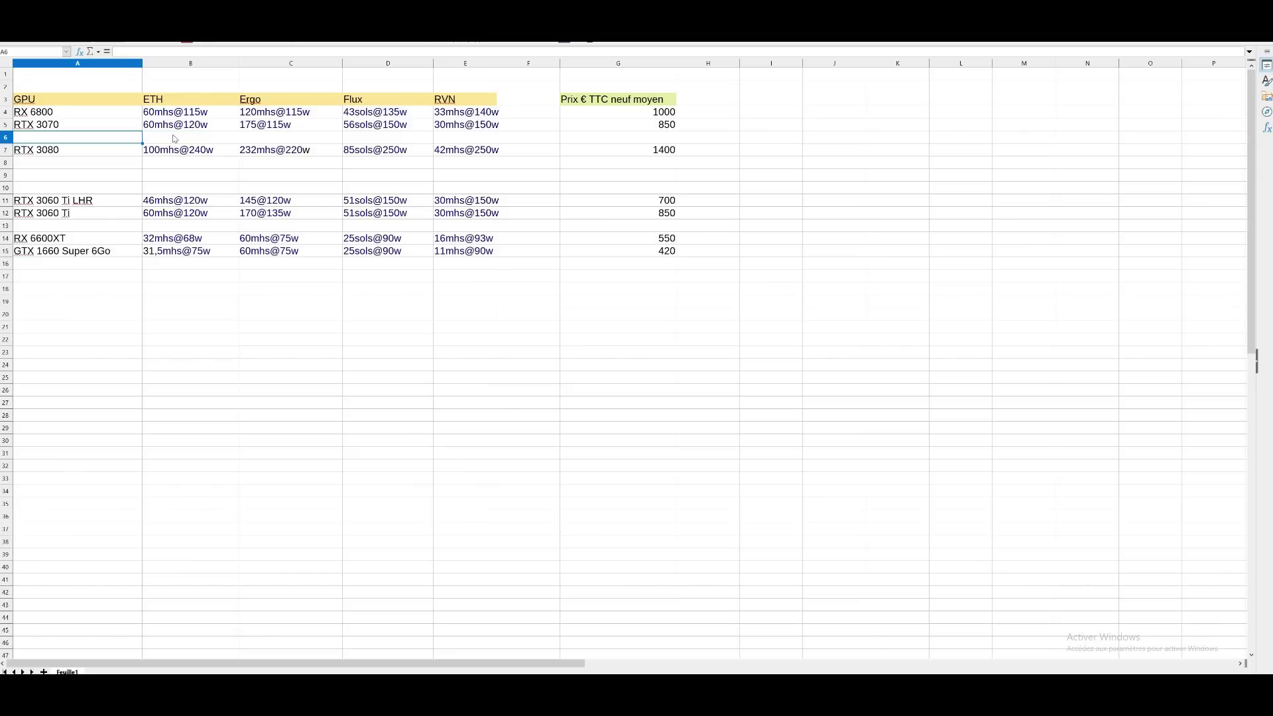
pyautogui.click(51, 113)
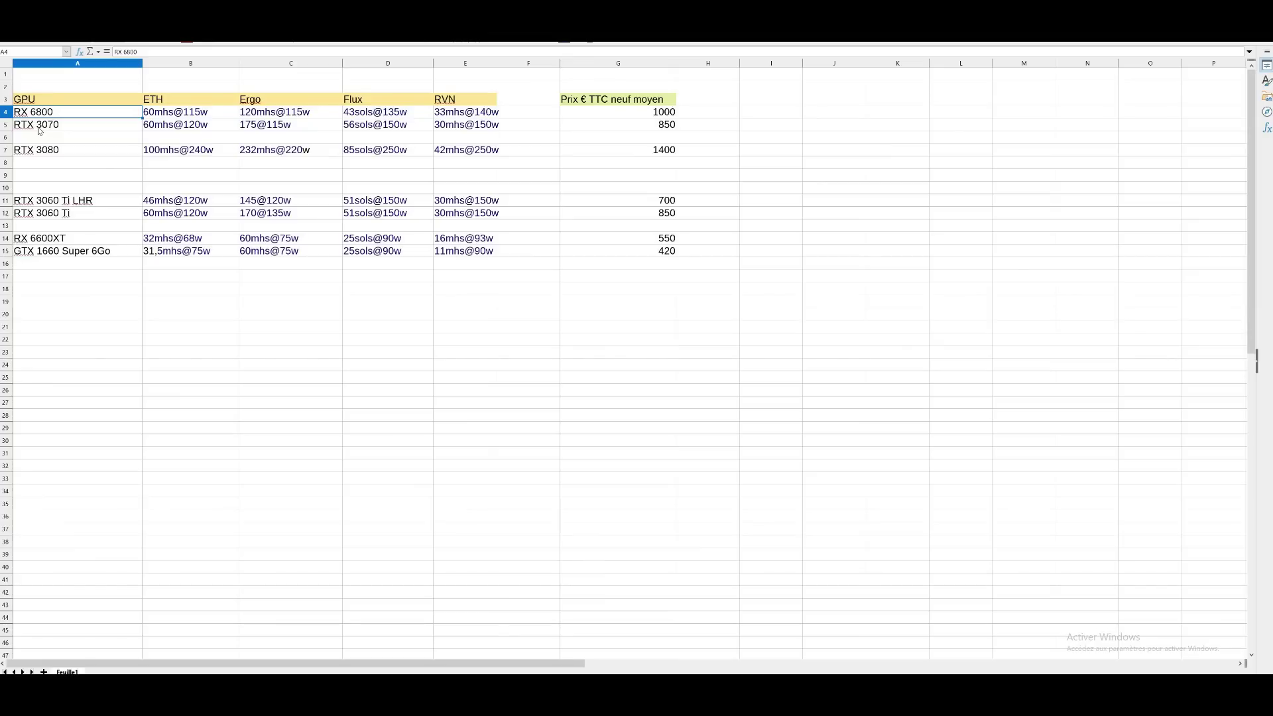
pyautogui.click(66, 129)
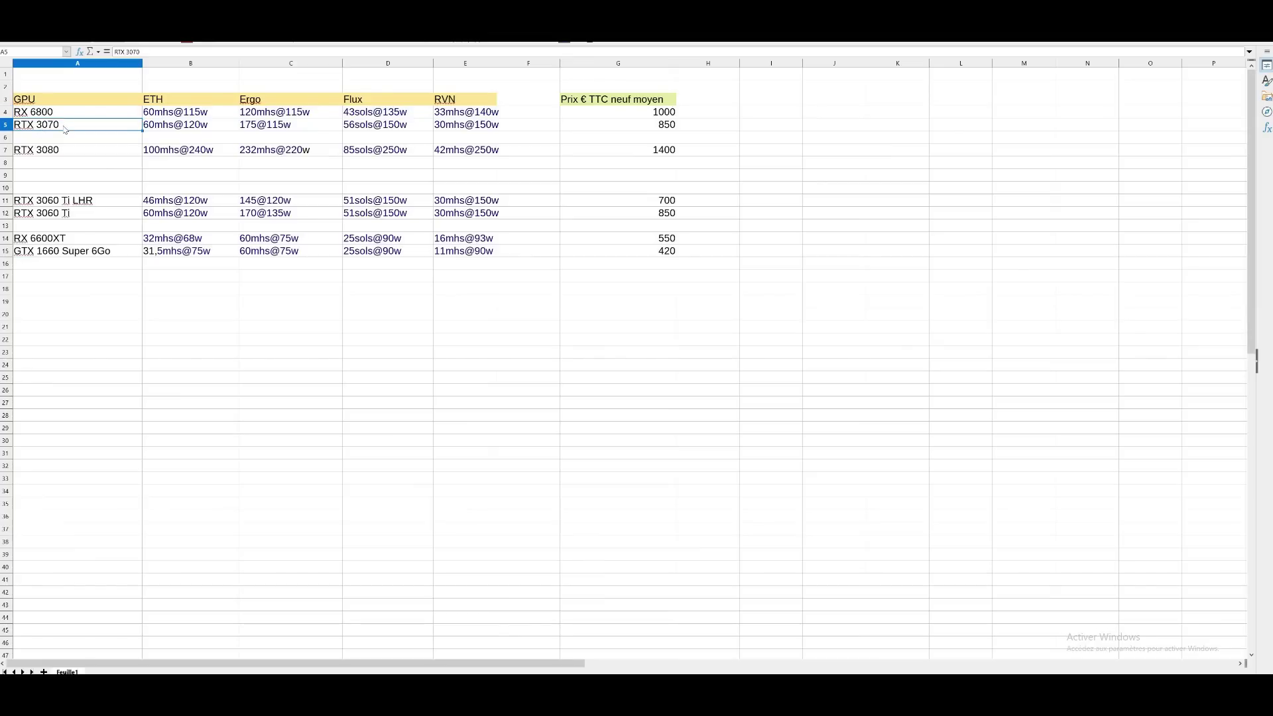
pyautogui.click(178, 135)
pyautogui.click(179, 127)
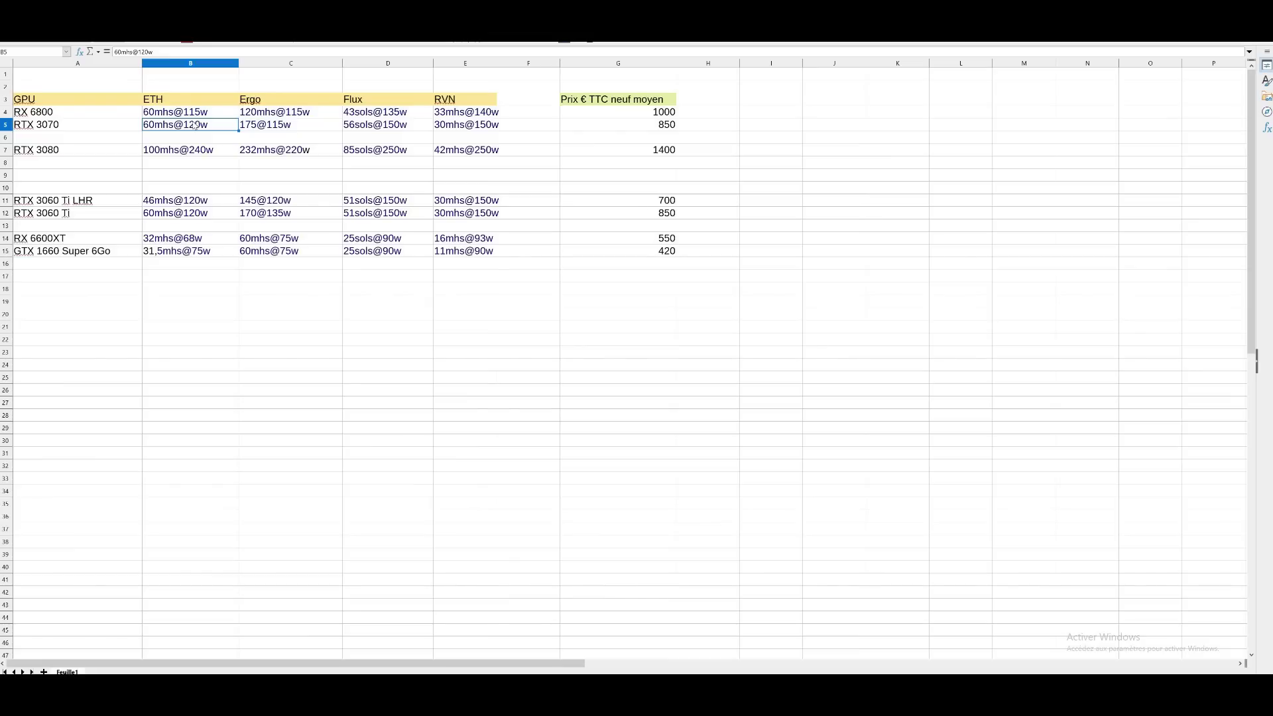
pyautogui.press('Up')
pyautogui.press('Right')
pyautogui.click(275, 128)
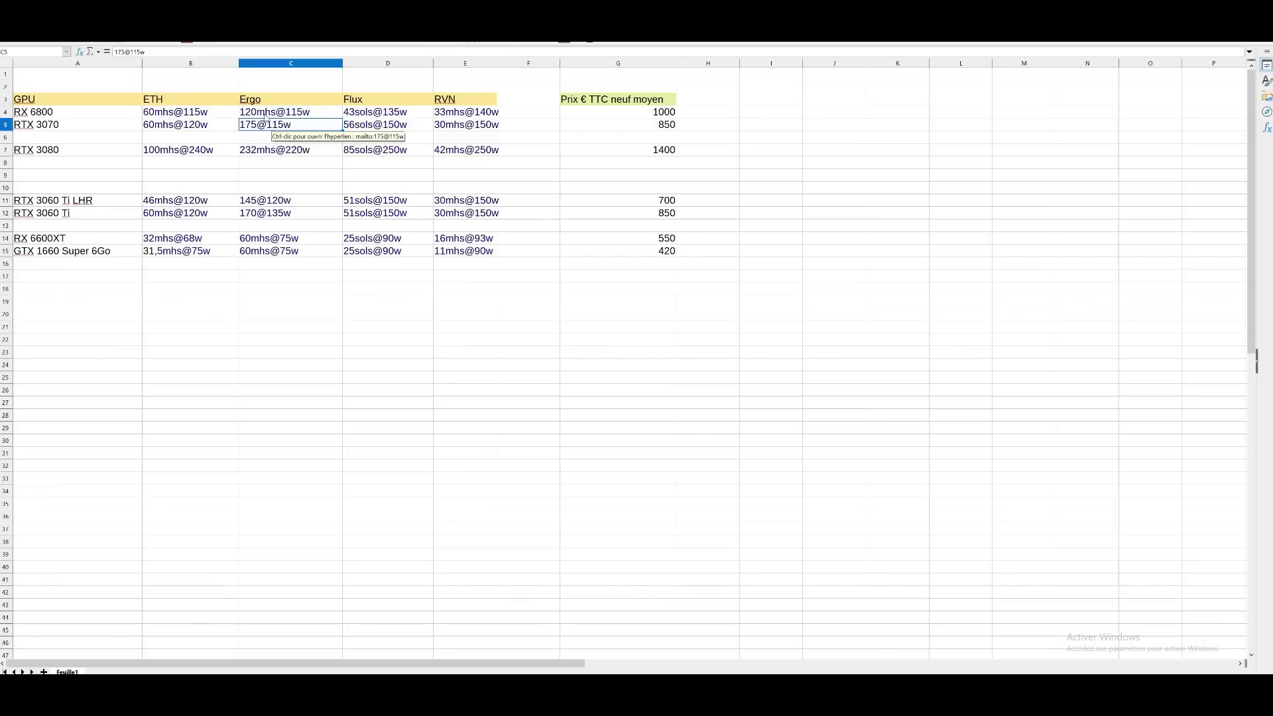
pyautogui.click(265, 116)
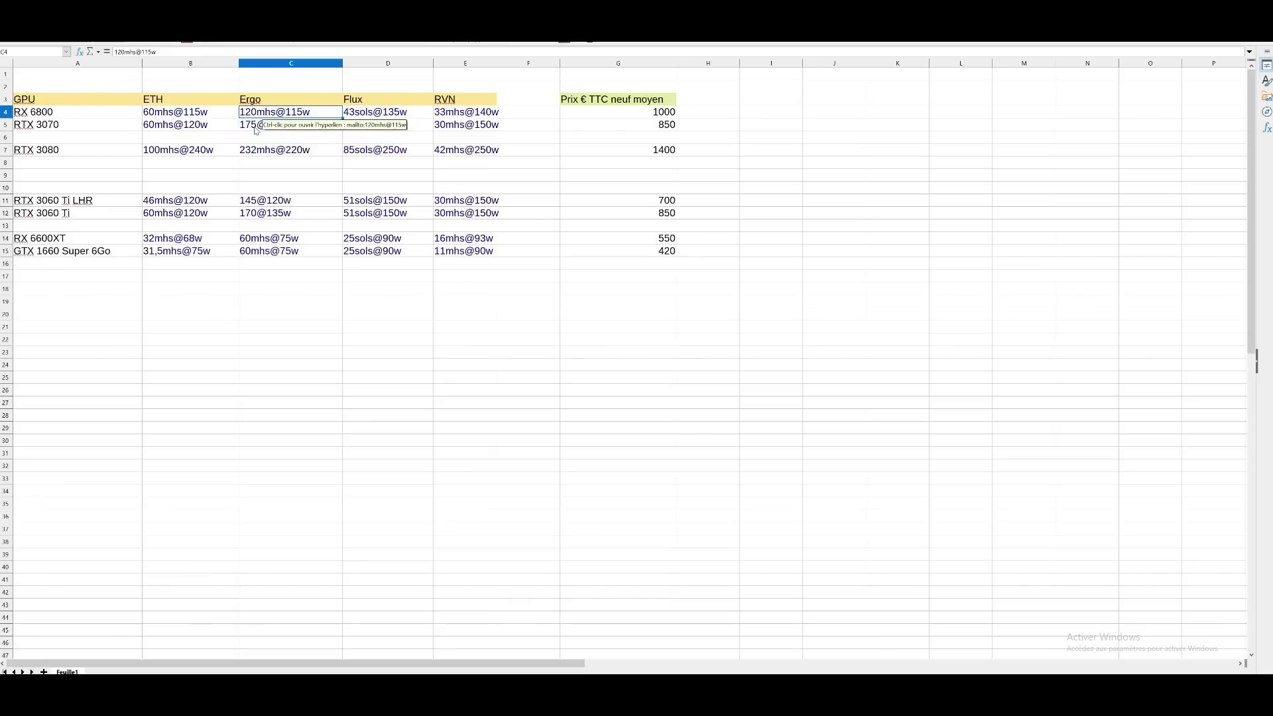
pyautogui.click(257, 130)
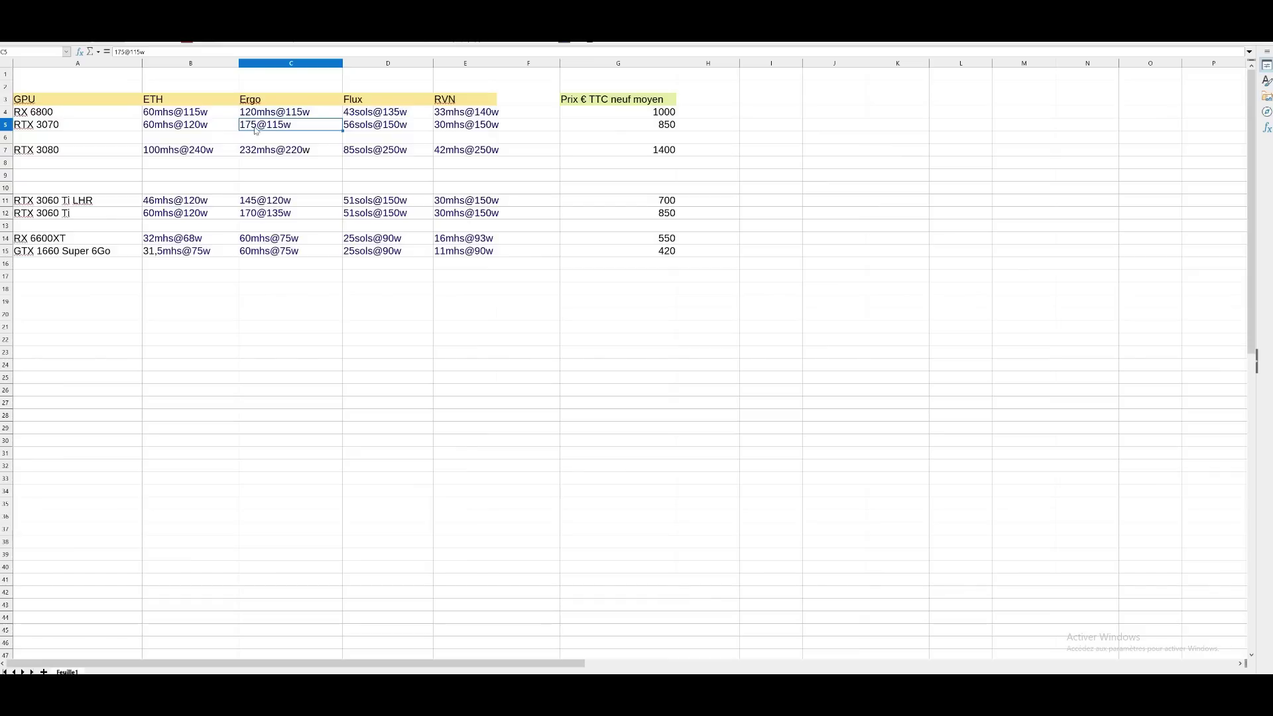
pyautogui.press('Home')
# Step: Open the Windows Calculator and compute the RX 6800's Flux efficiency by dividing 43 by 135
pyautogui.click(365, 128)
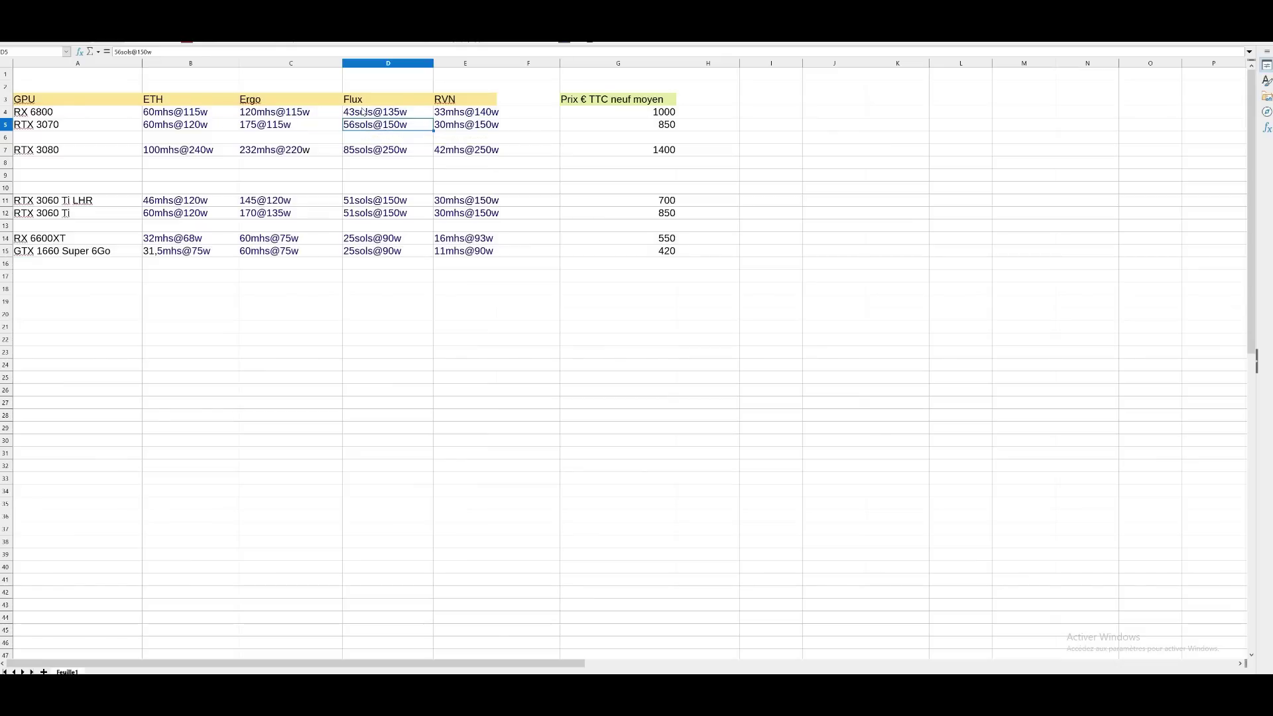
pyautogui.click(360, 114)
pyautogui.press('super')
pyautogui.write('calc')
pyautogui.press('Return')
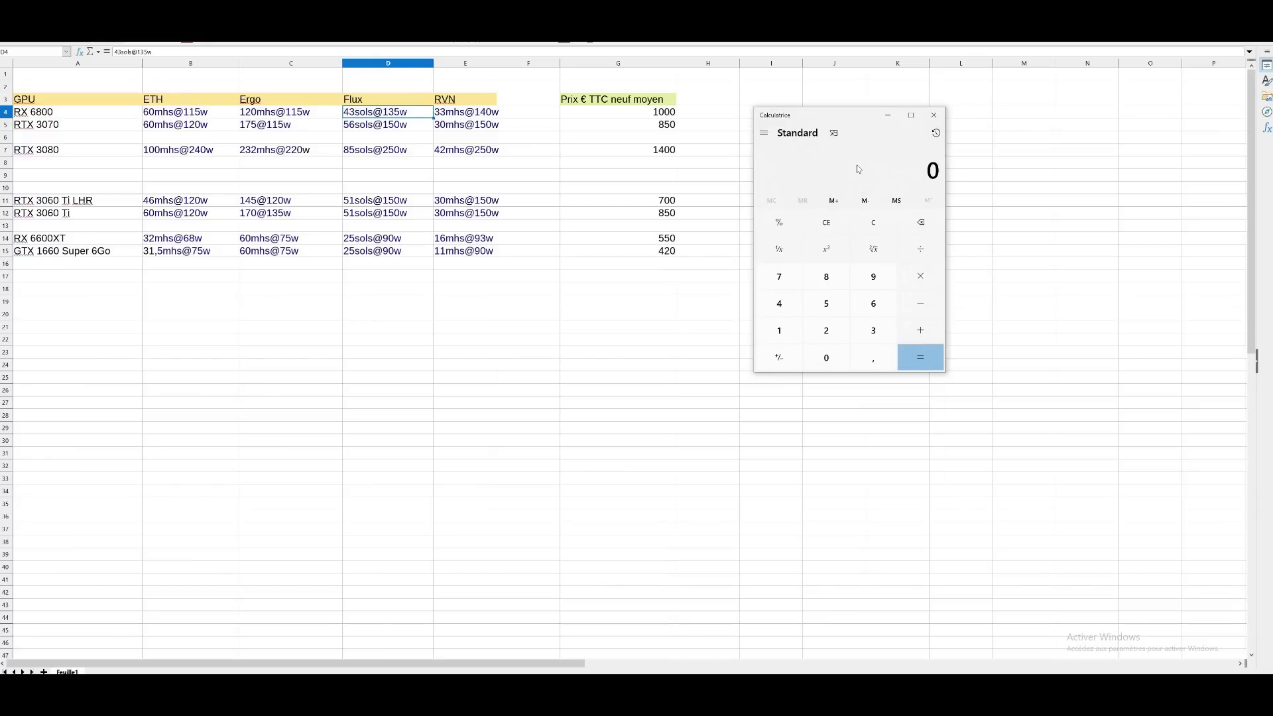
pyautogui.press('4')
pyautogui.press('3')
pyautogui.write('135')
pyautogui.press('Return')
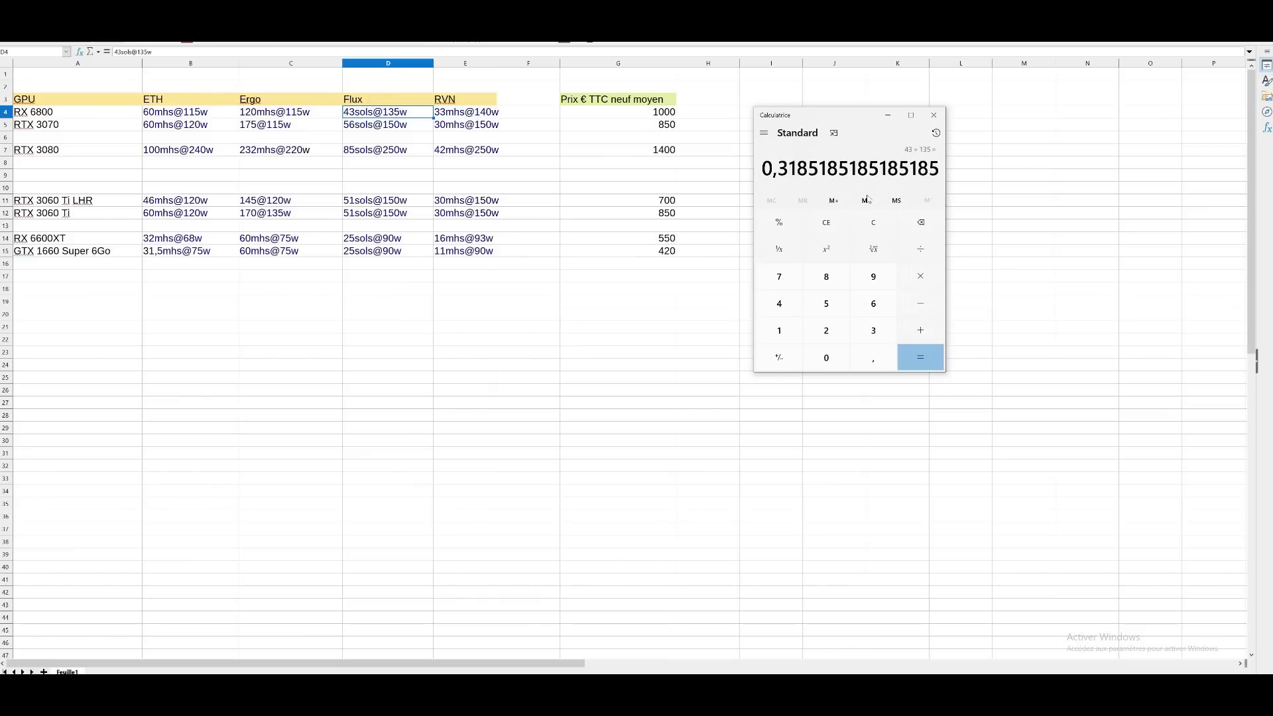
# Step: Clear the calculator and compute the RTX 3070's Flux efficiency by dividing 56 by 150
pyautogui.press('Escape')
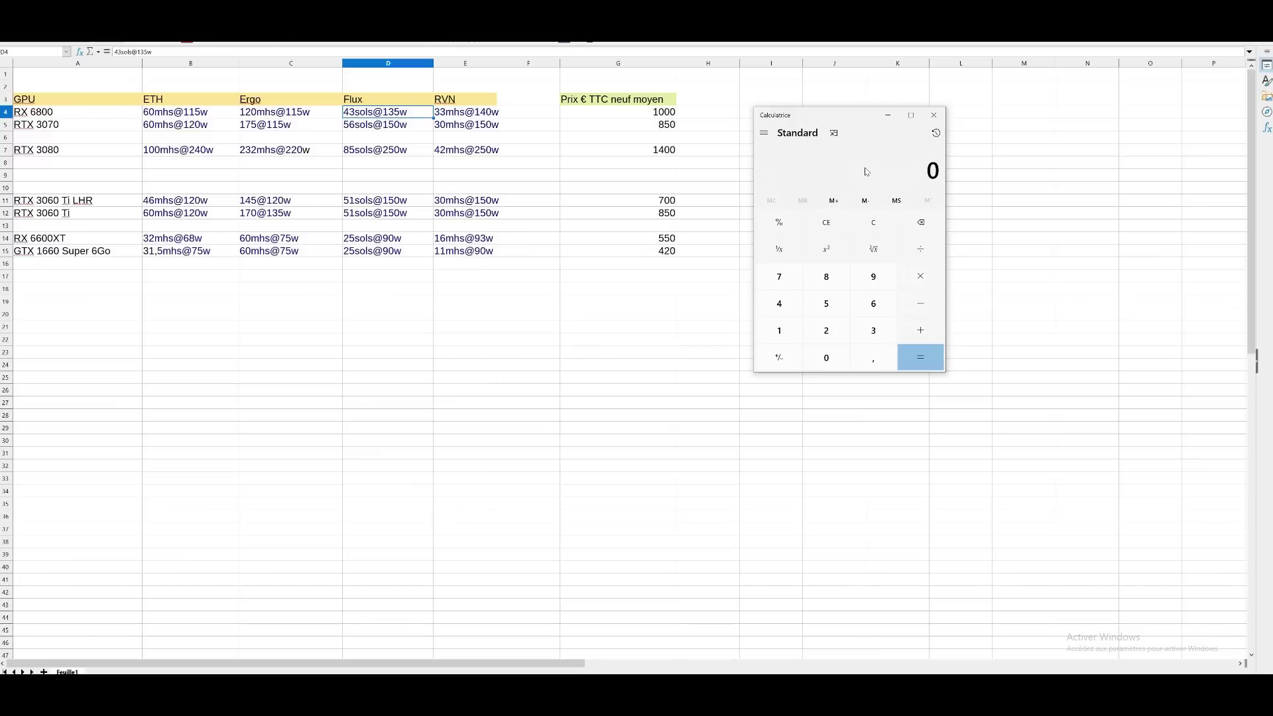
pyautogui.write('56')
pyautogui.press('/')
pyautogui.write('150')
pyautogui.press('Return')
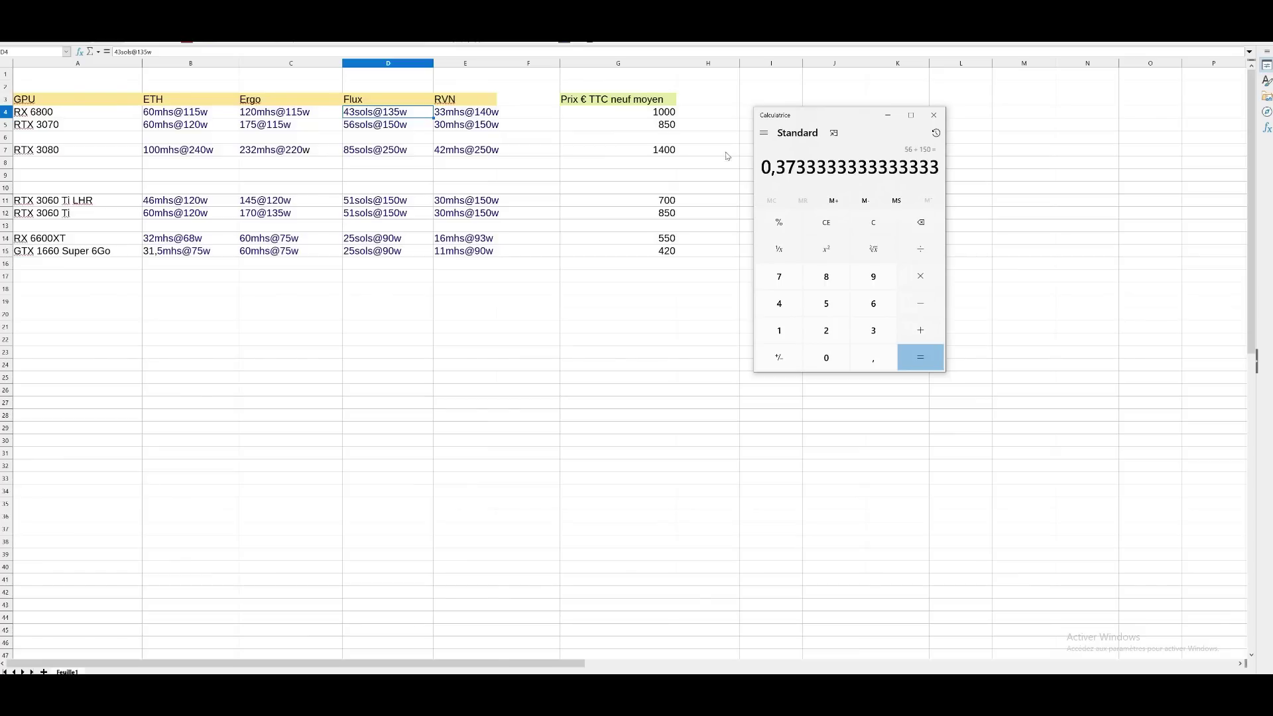
# Step: Return to the spreadsheet, compare both cards' RVN figures, and review the RTX 3070's Ergo, Flux and RVN cells
pyautogui.click(377, 126)
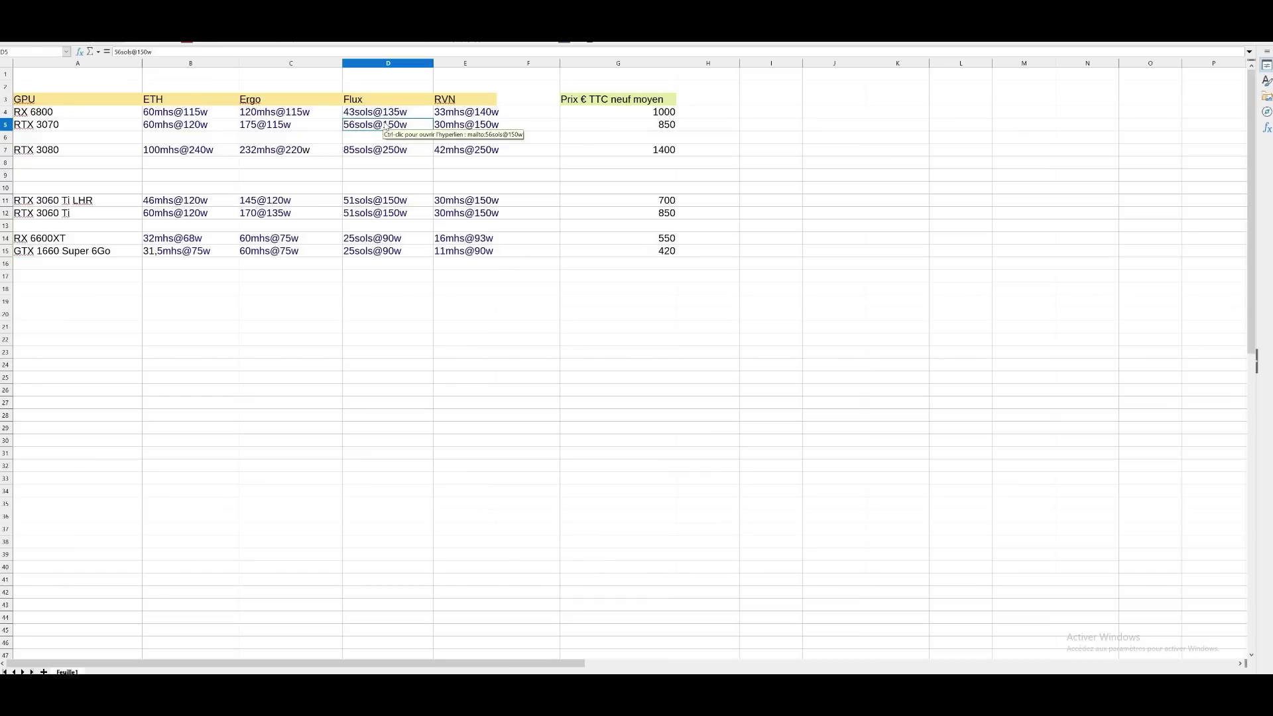
pyautogui.click(461, 115)
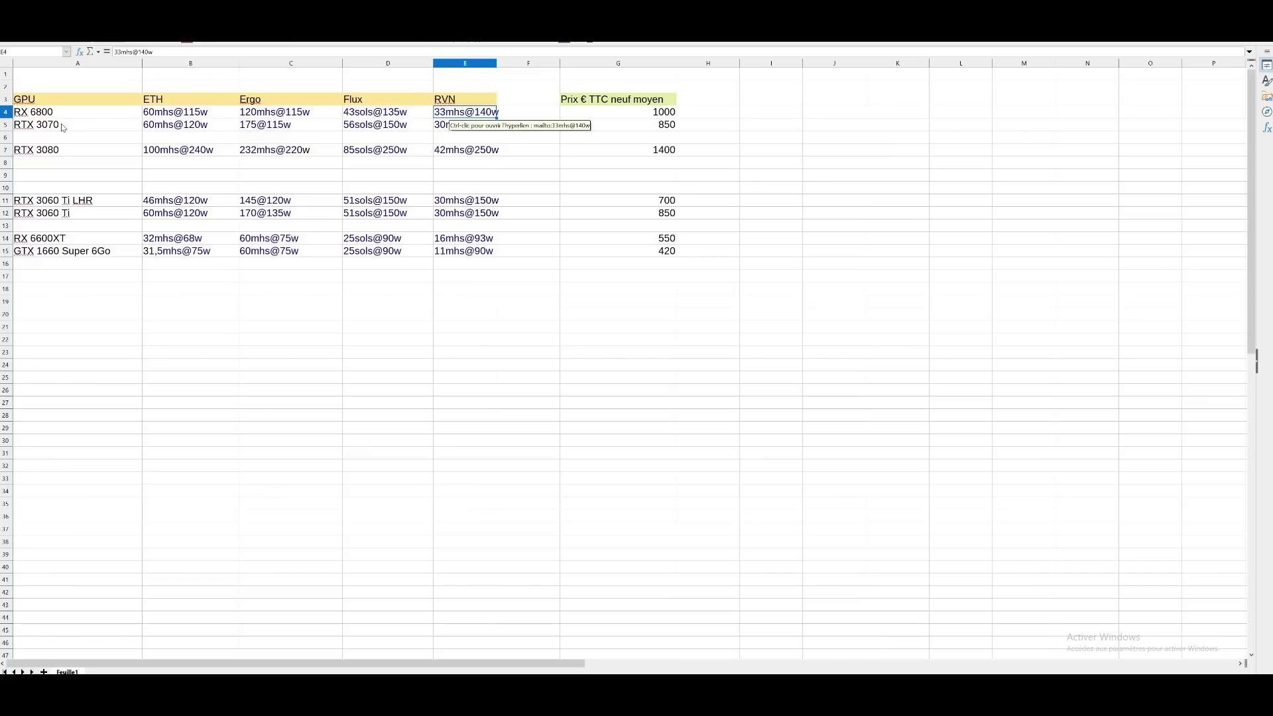
pyautogui.click(447, 129)
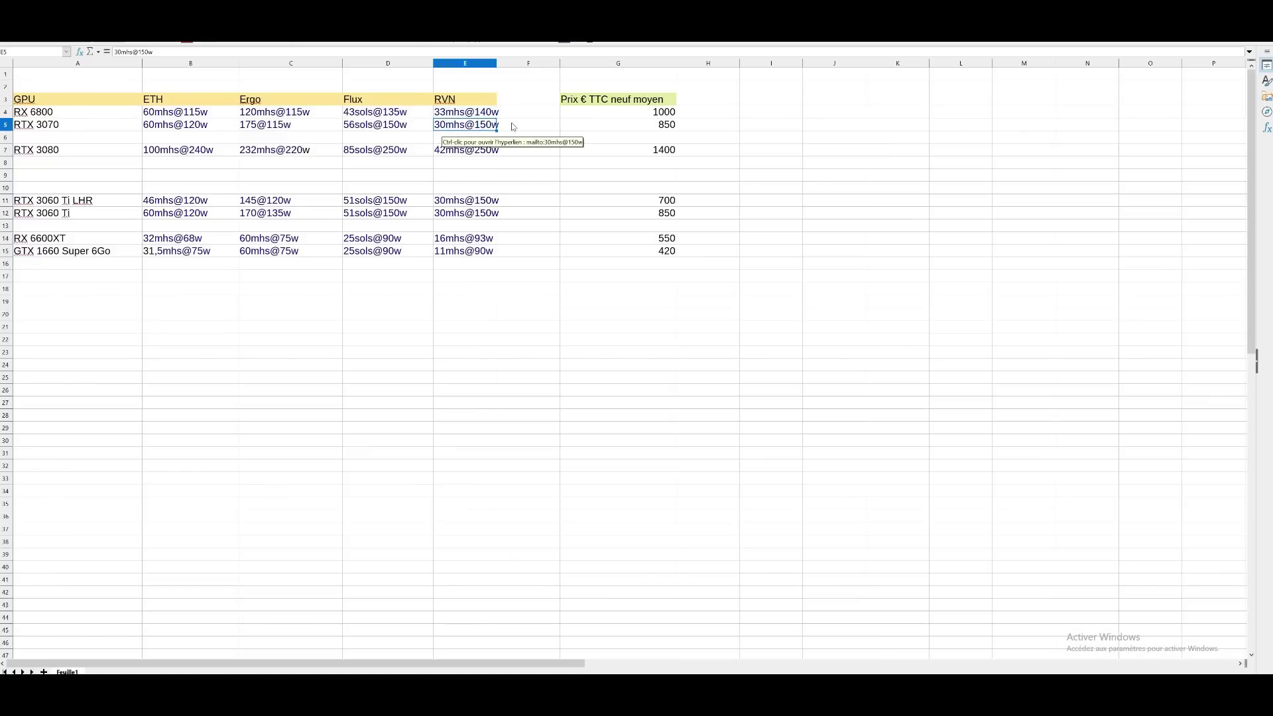
pyautogui.press('Right')
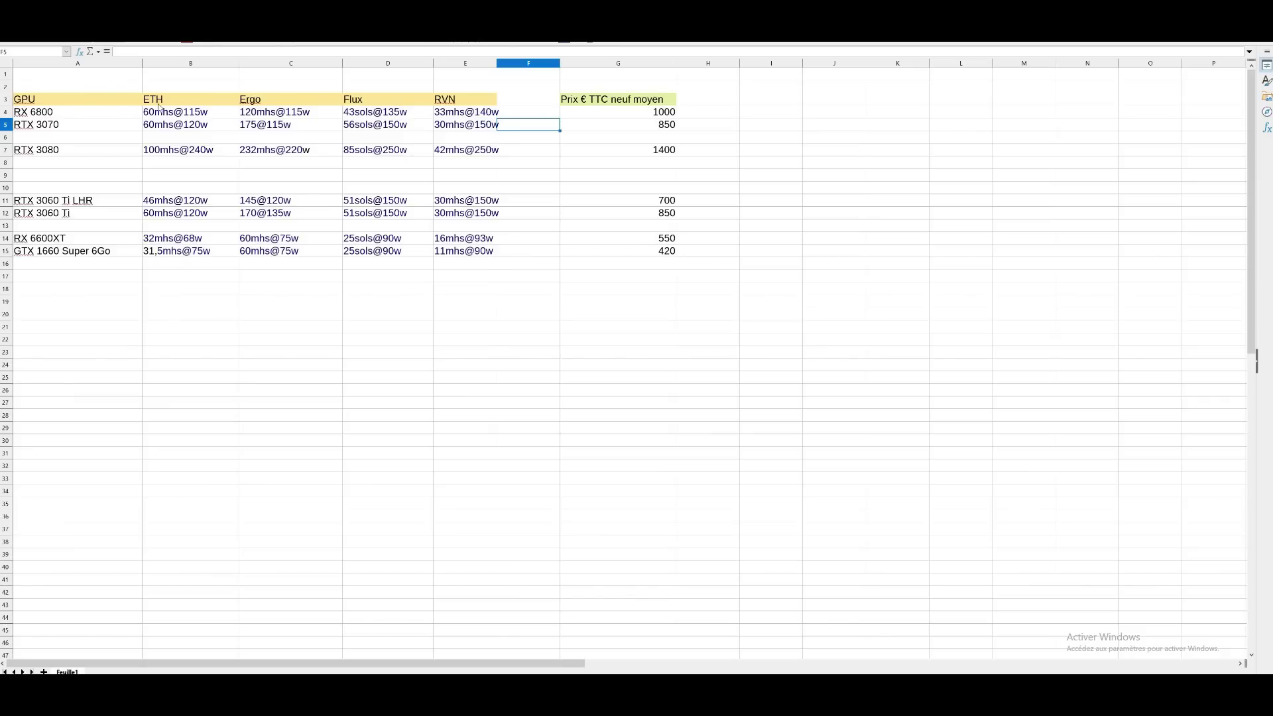
pyautogui.press('Up')
pyautogui.press('Home')
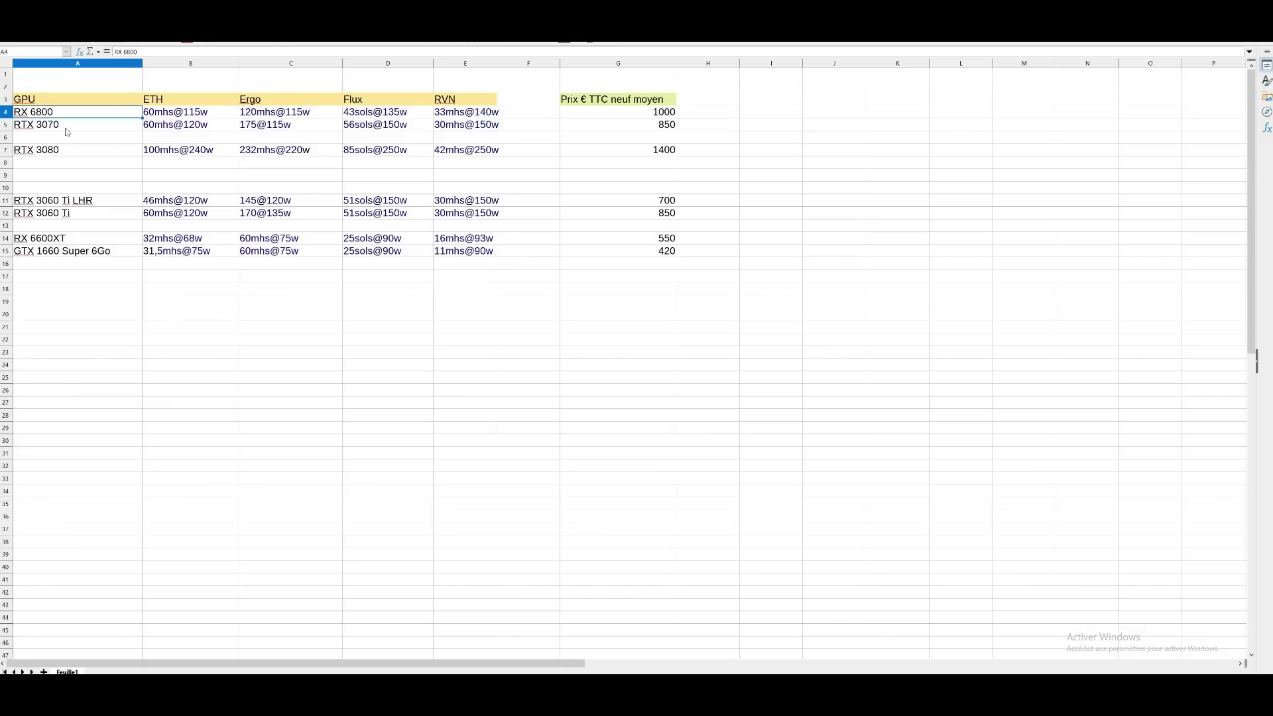
pyautogui.click(67, 132)
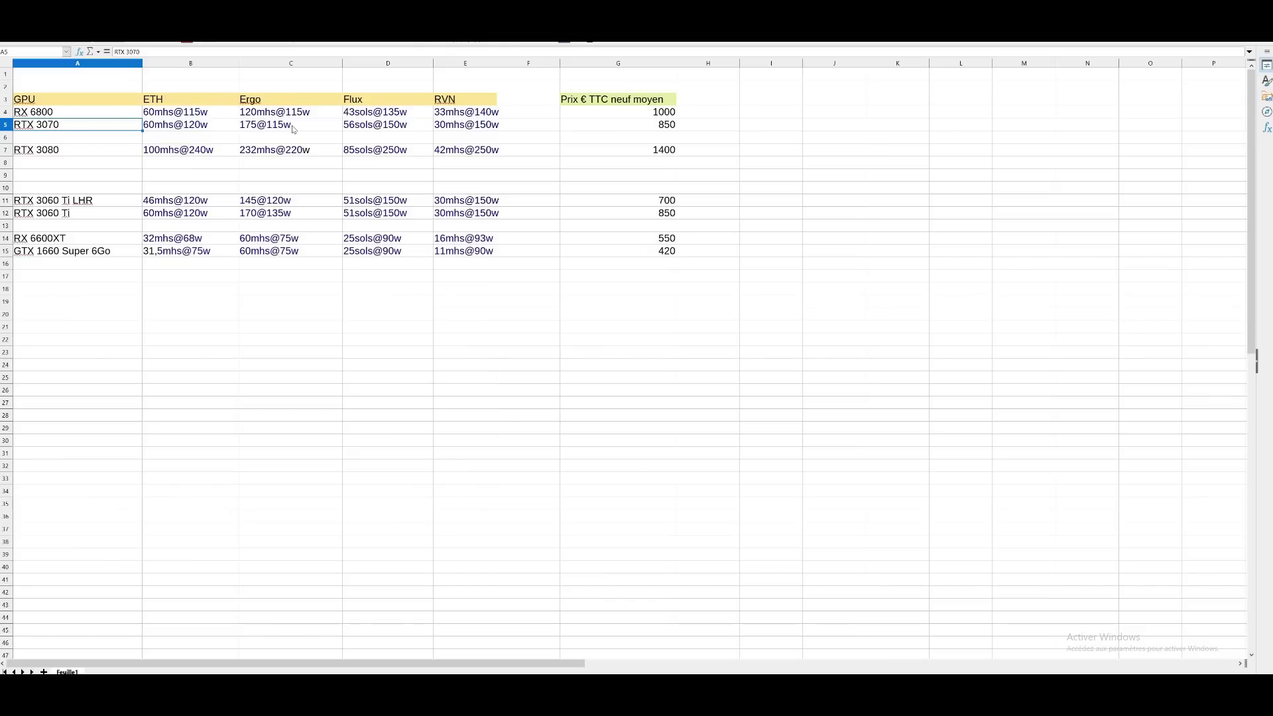
pyautogui.press('Right')
pyautogui.press('Right')
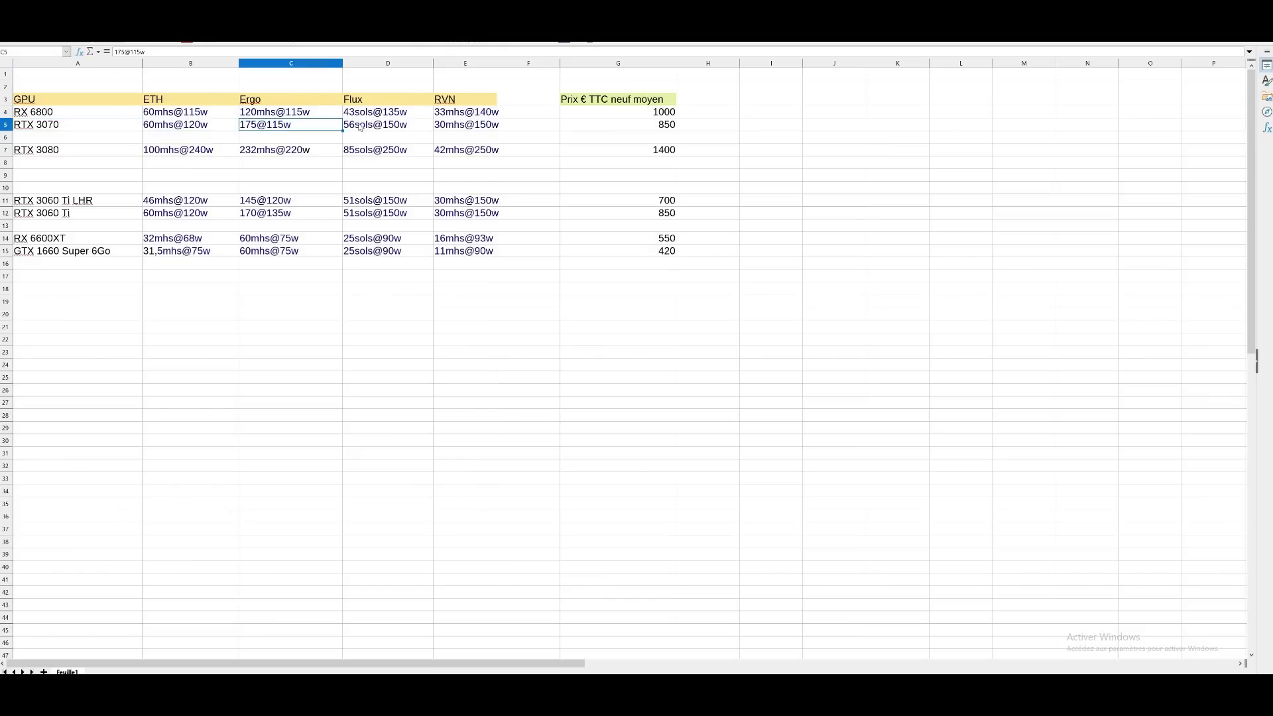
pyautogui.click(359, 126)
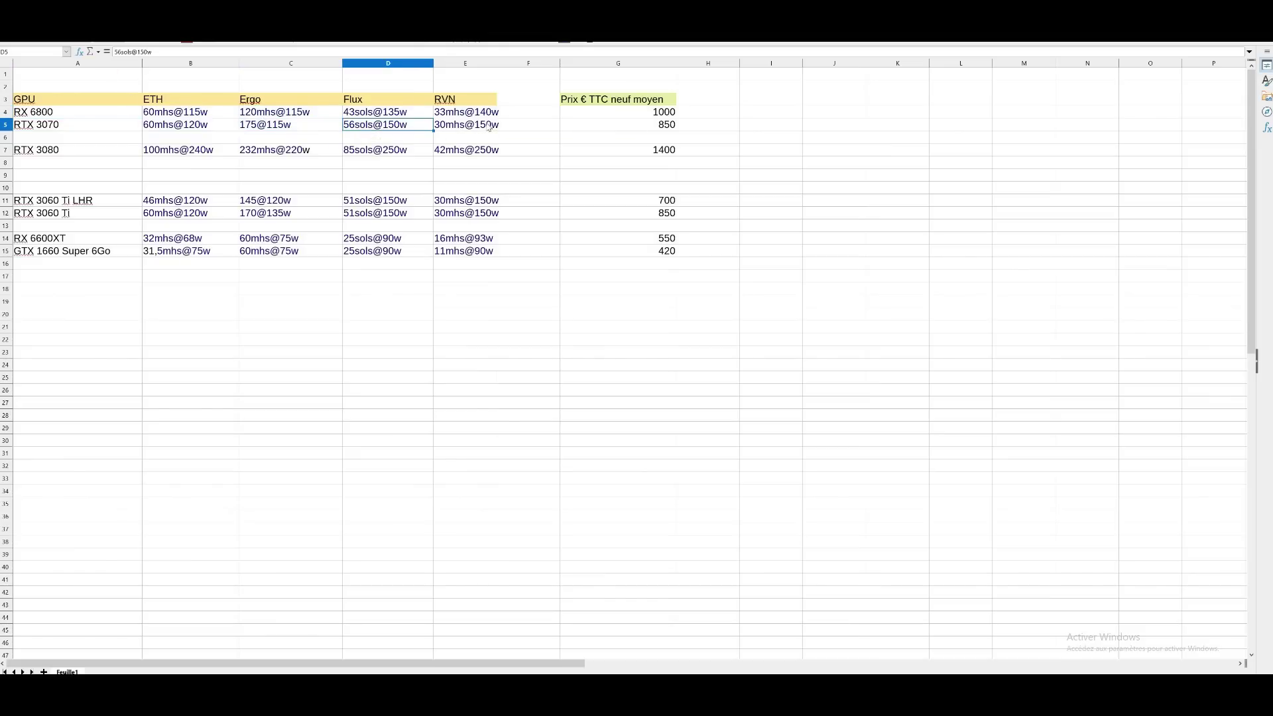
pyautogui.click(489, 127)
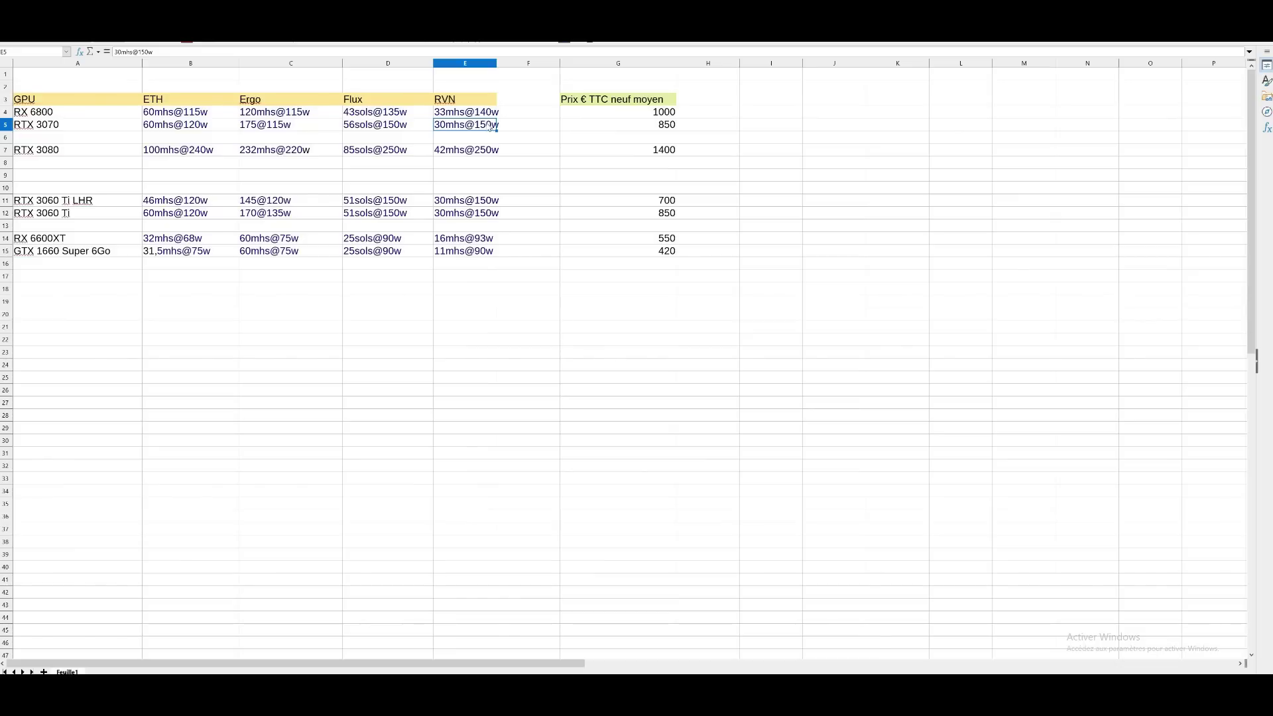
pyautogui.press('BackSpace')
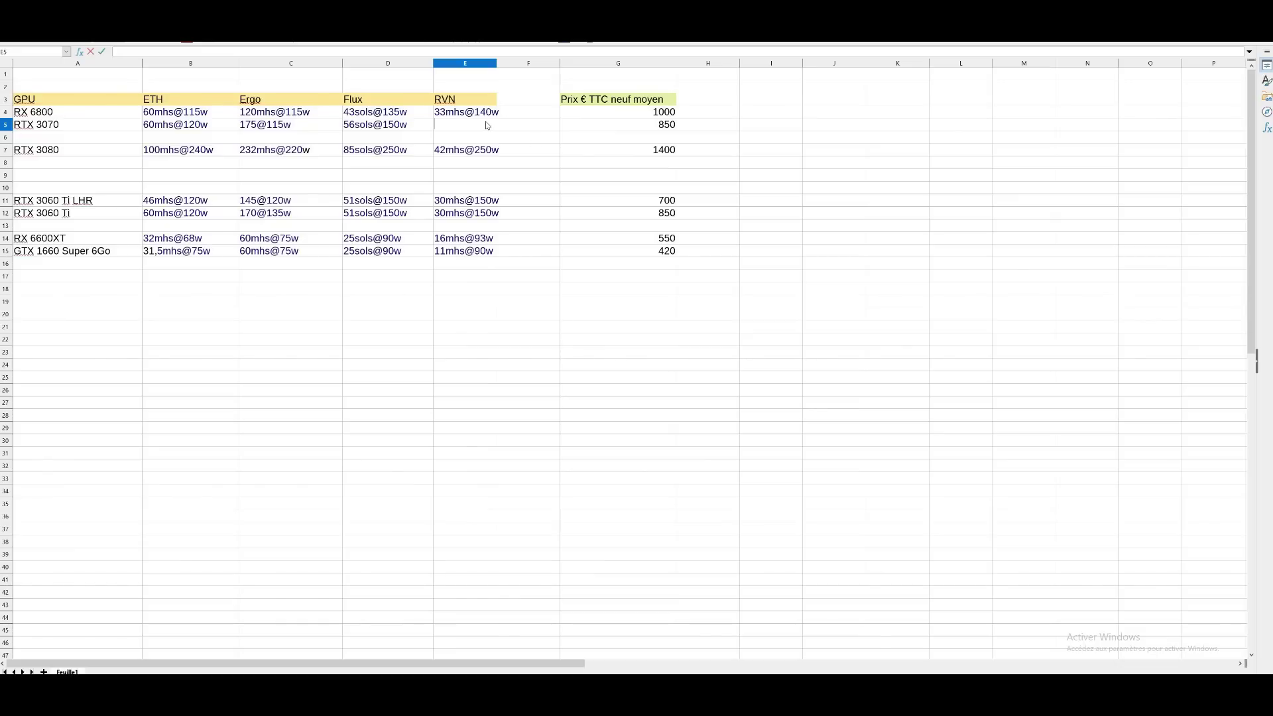
pyautogui.press('Return')
pyautogui.hotkey('ctrl', 'z')
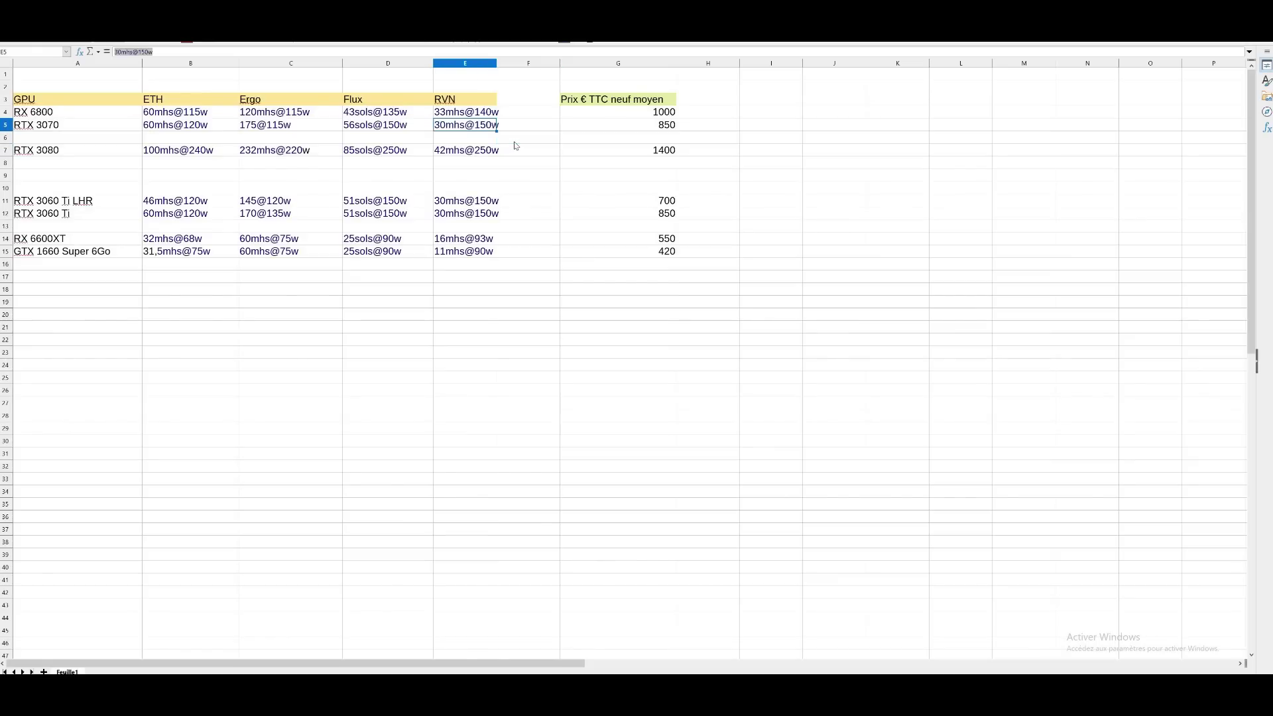
pyautogui.click(515, 142)
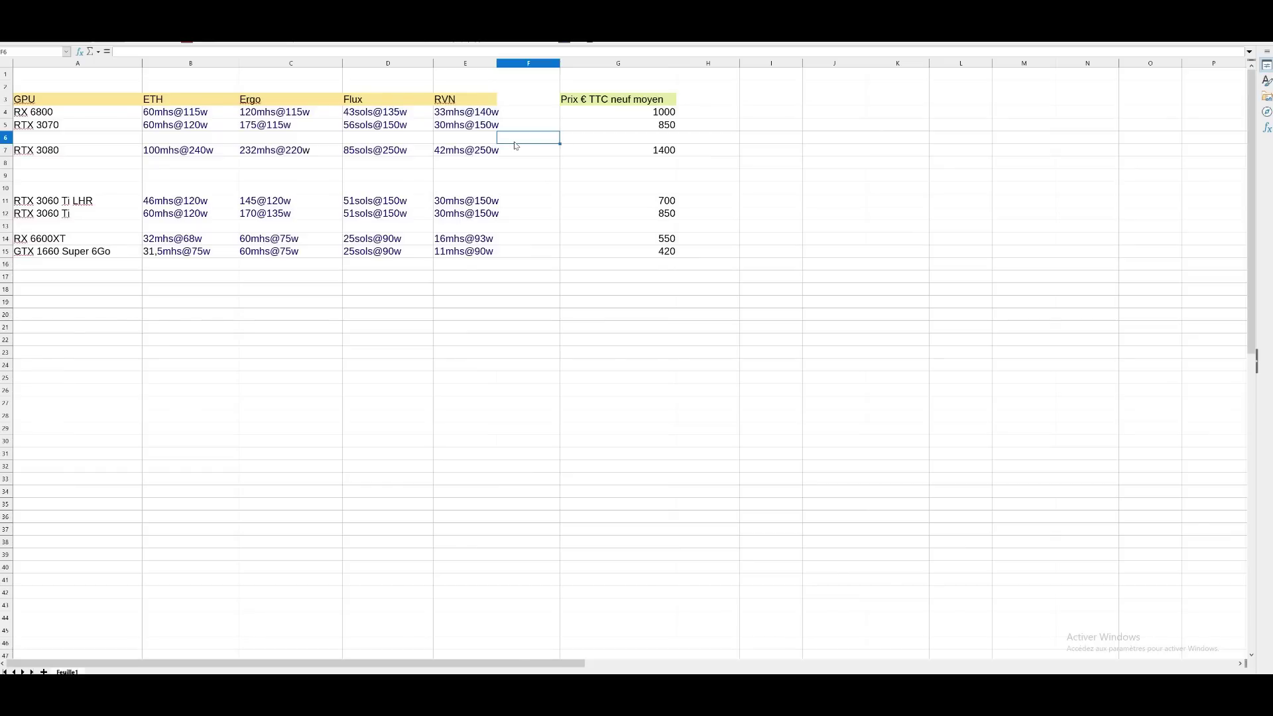
# Step: Examine the RTX 3080 row, checking its ETH hashrate and power figure against its average new price
pyautogui.click(73, 154)
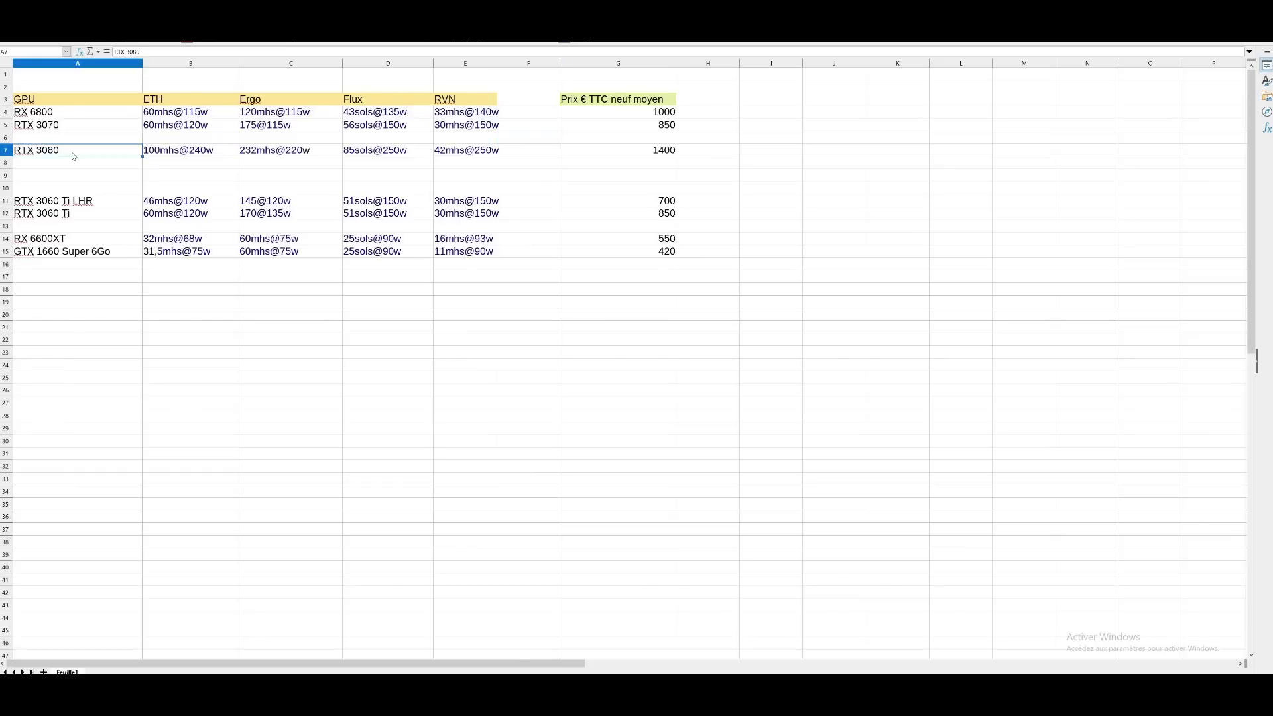
pyautogui.click(154, 154)
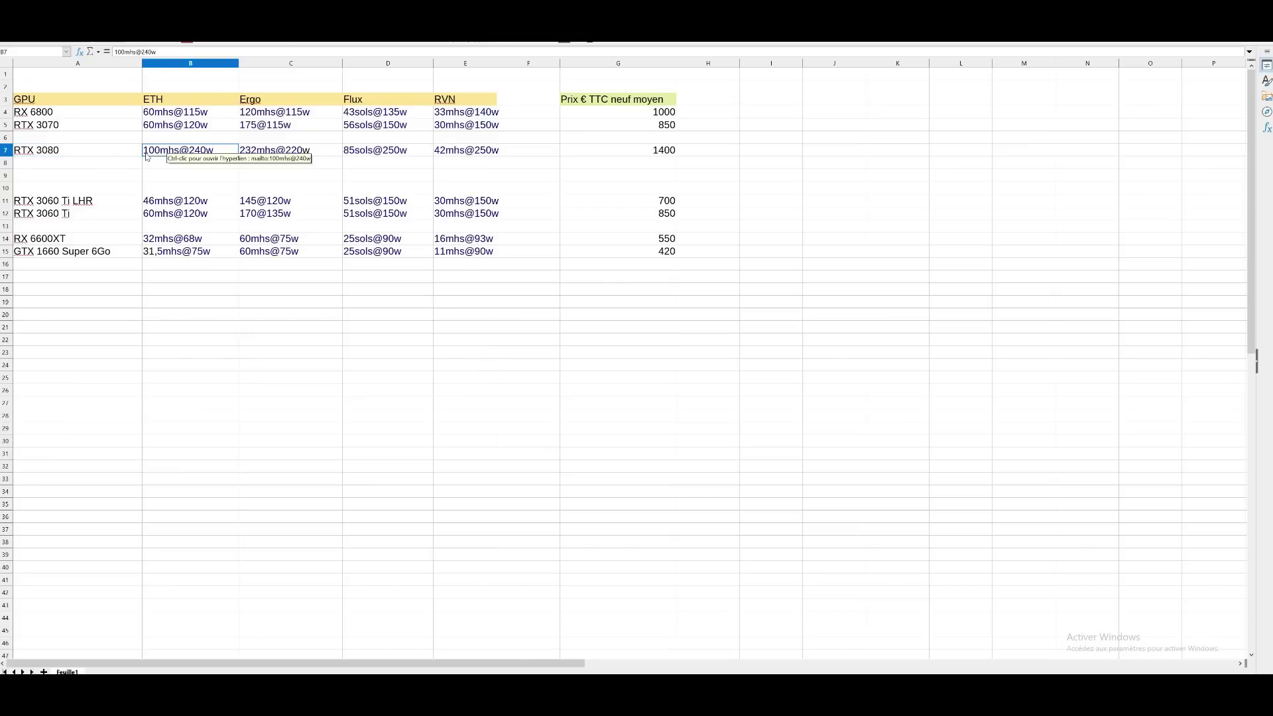
pyautogui.click(108, 164)
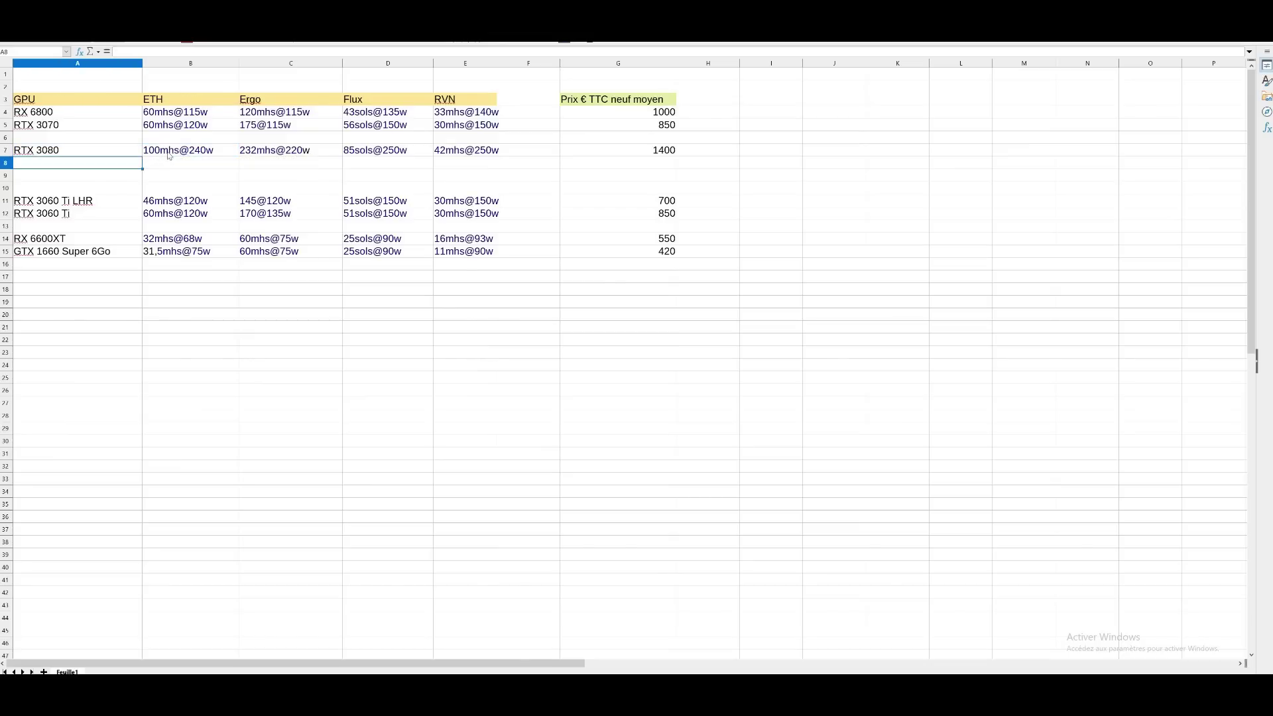
pyautogui.click(174, 151)
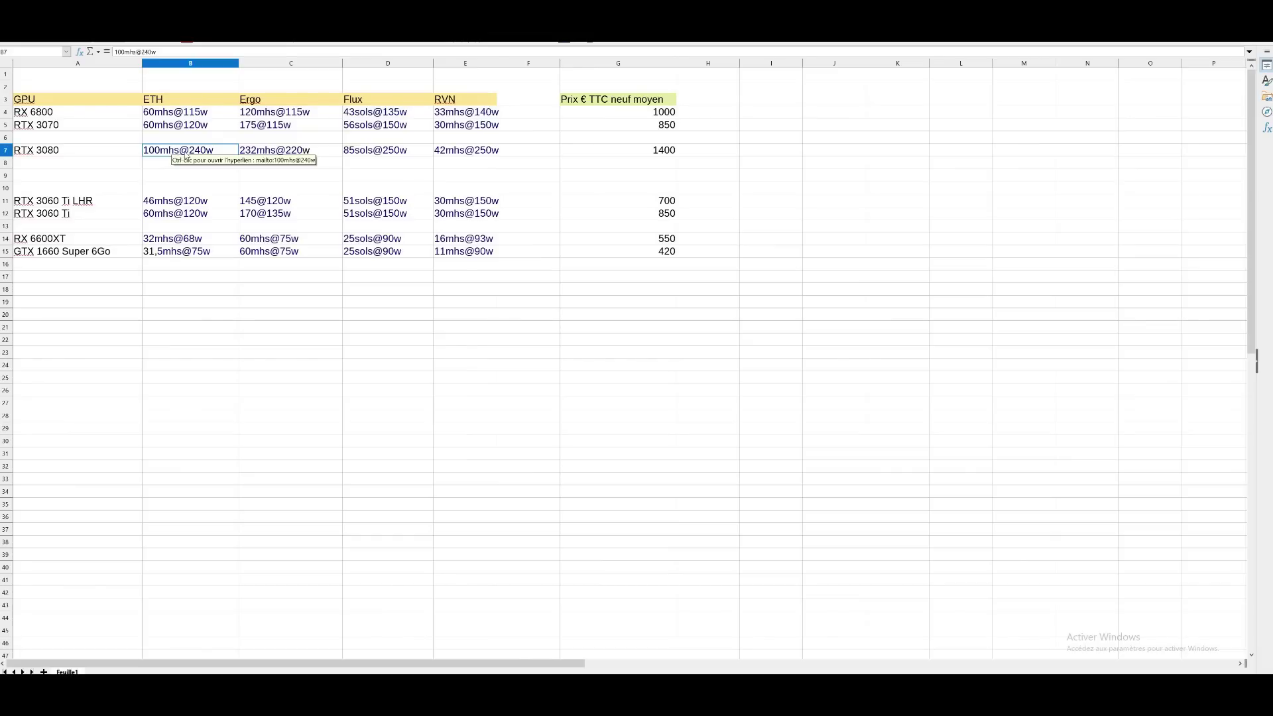
pyautogui.click(127, 157)
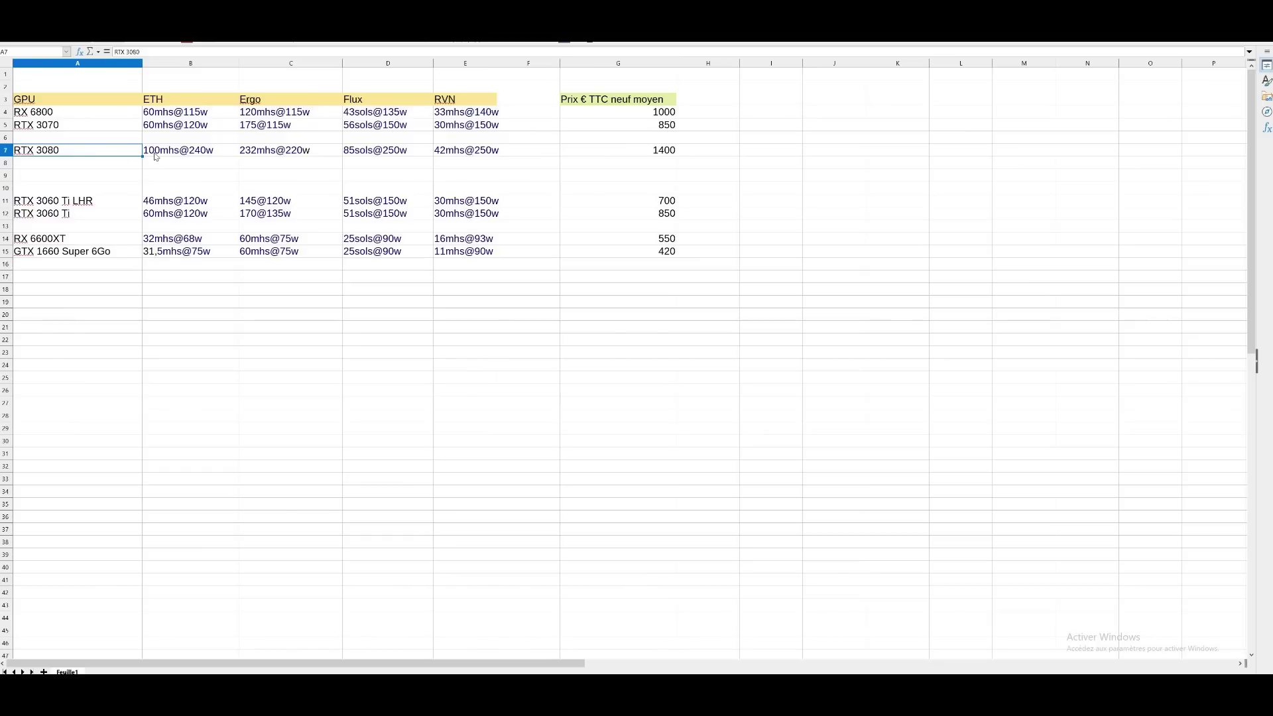
pyautogui.click(155, 157)
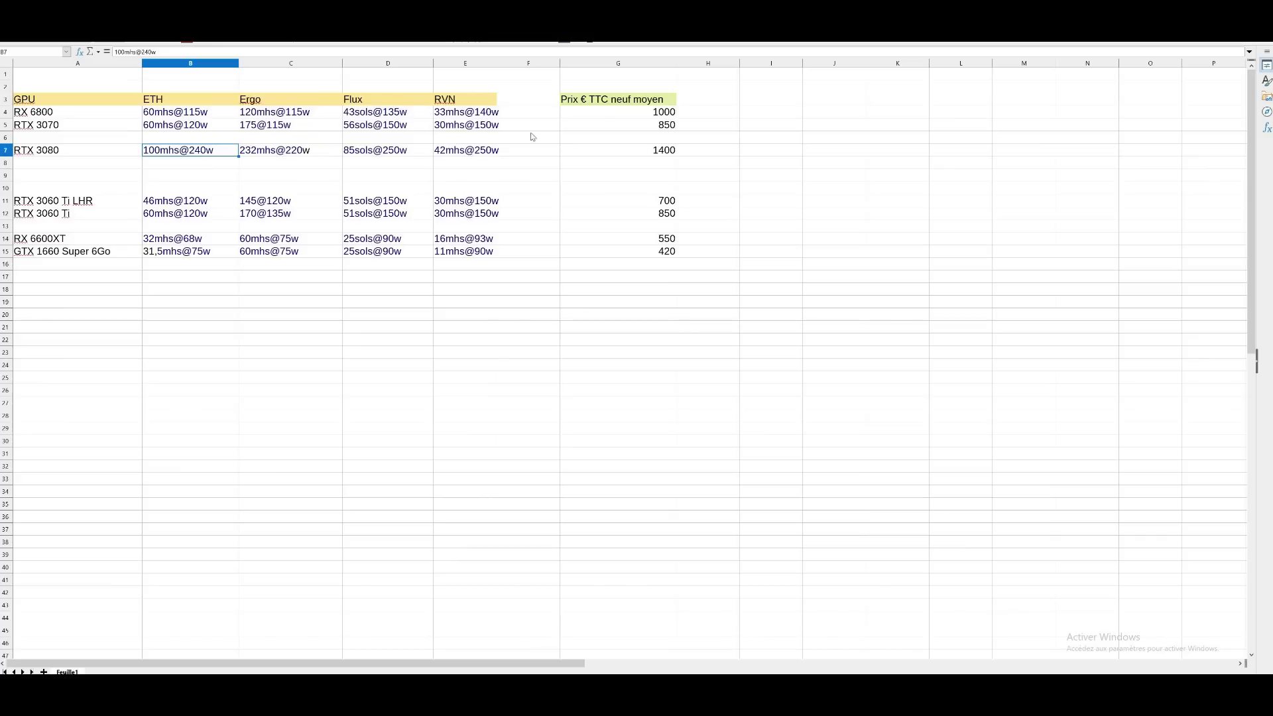
pyautogui.press('Right')
pyautogui.press('Right')
pyautogui.press('Right')
pyautogui.press('Right')
pyautogui.press('Right')
pyautogui.click(191, 152)
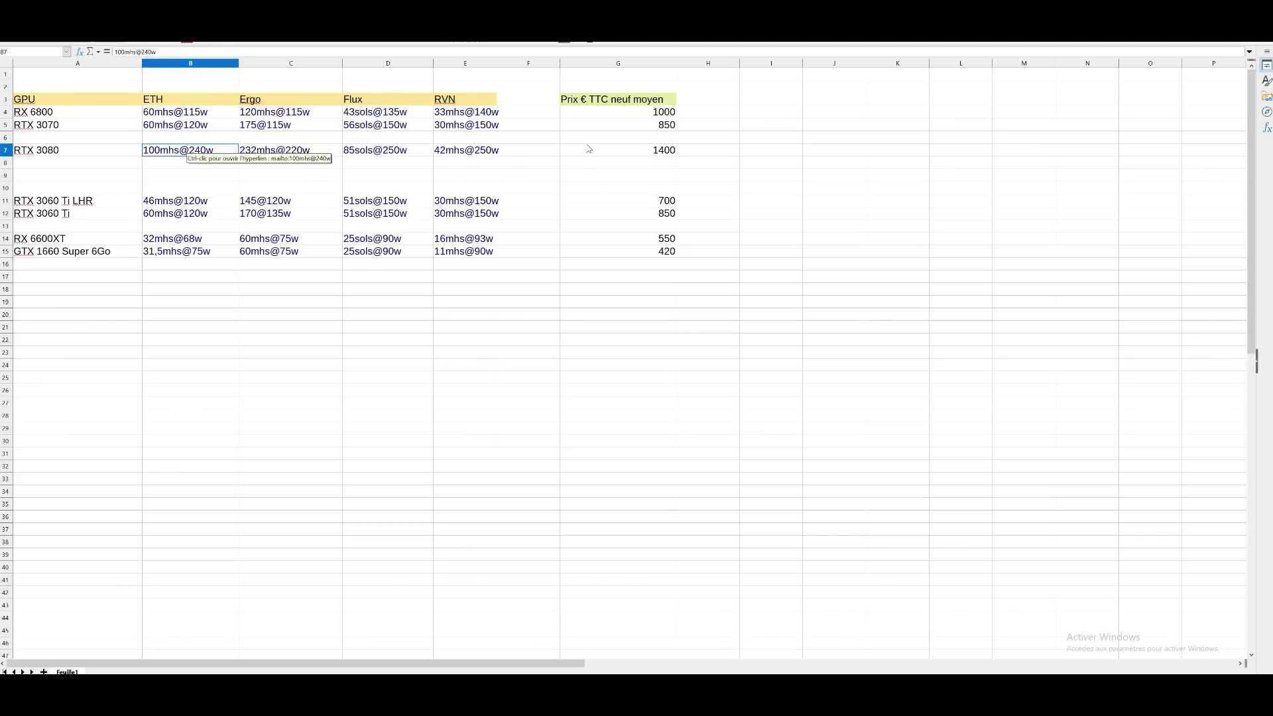
pyautogui.hotkey('ctrl', 'Right')
pyautogui.hotkey('ctrl', 'Right')
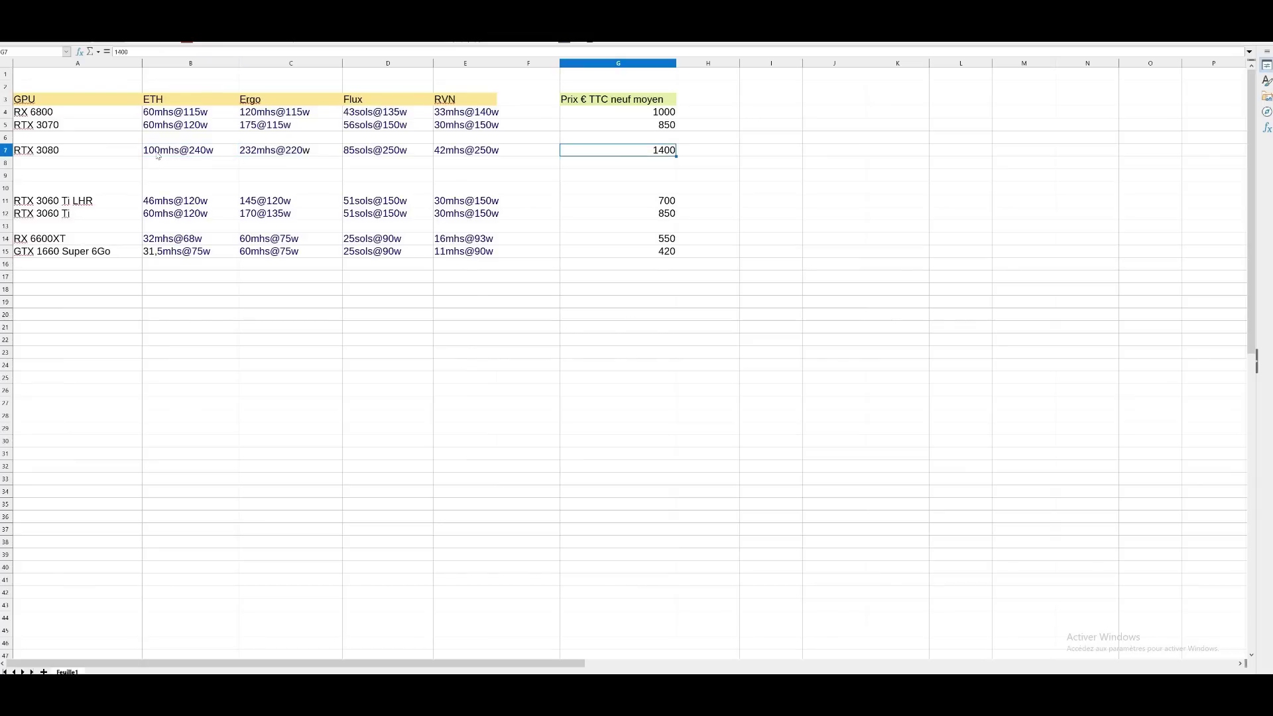
# Step: Recheck the RTX 3080's ETH and price cells, and compute the RTX 3070's ETH cost per megahash in the cleared Calculator as 850 divided by 60
pyautogui.click(162, 156)
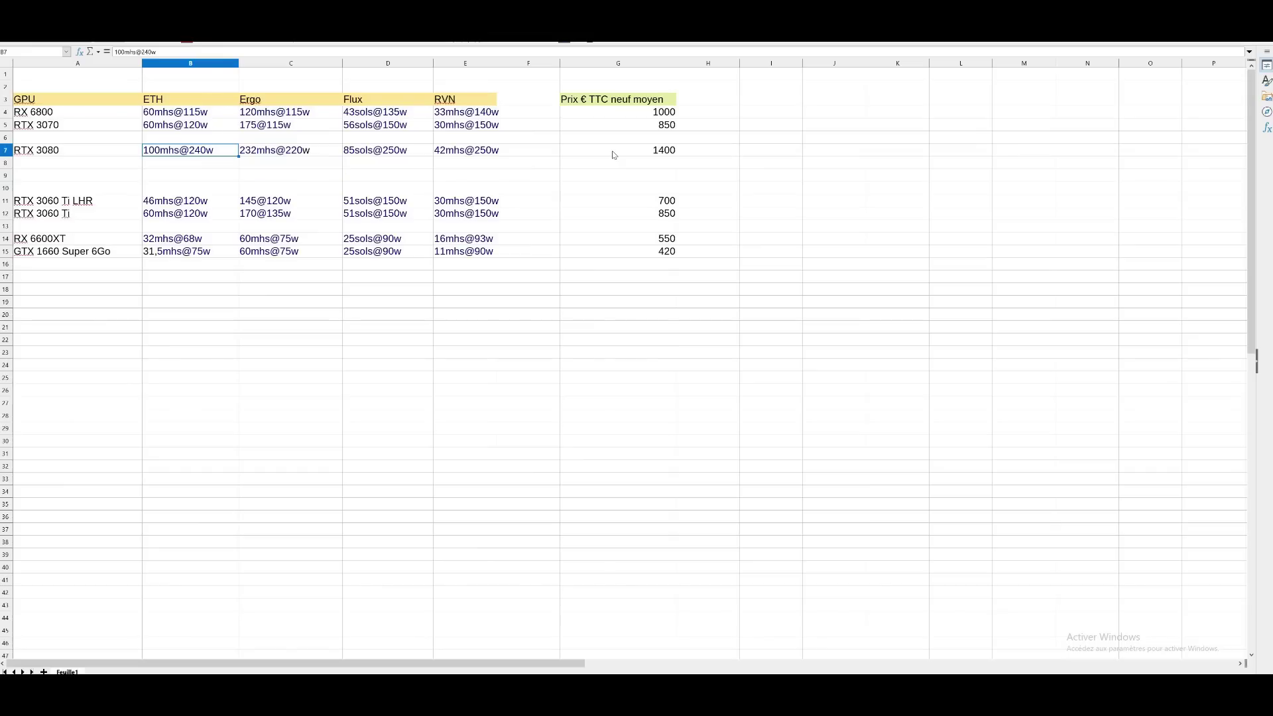
pyautogui.click(633, 151)
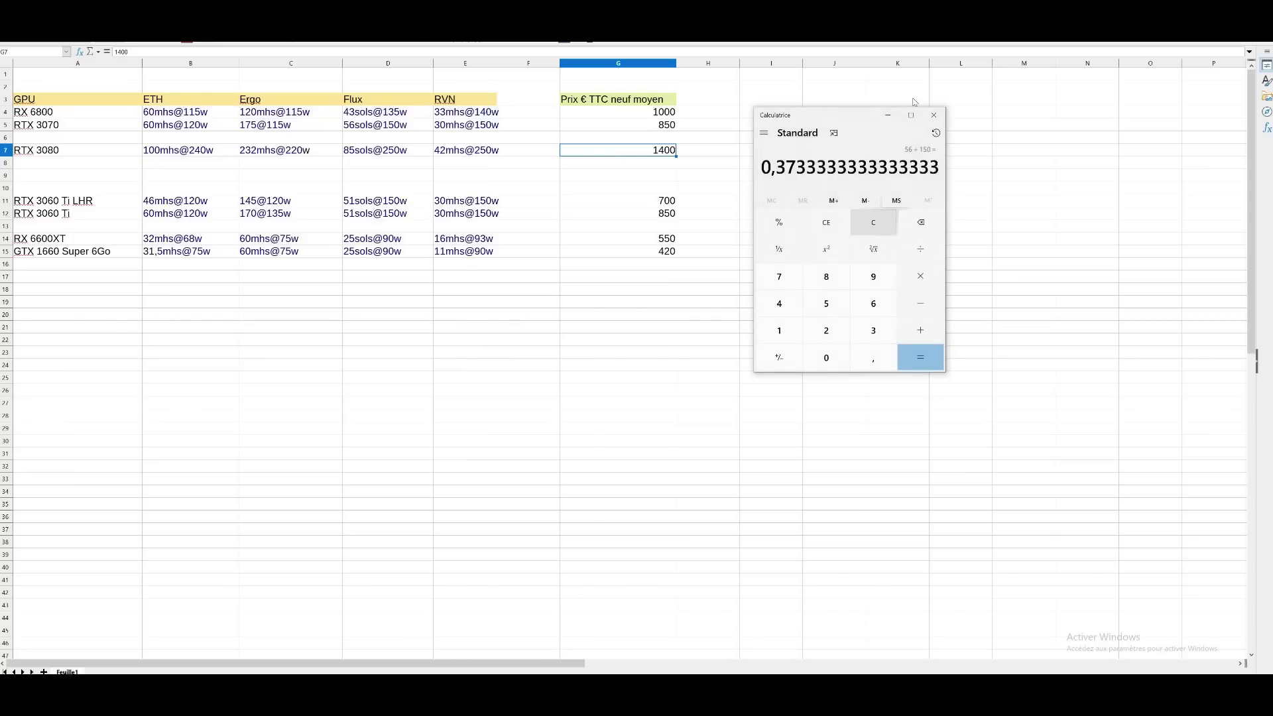
pyautogui.click(873, 223)
pyautogui.moveTo(862, 114); pyautogui.dragTo(916, 89)
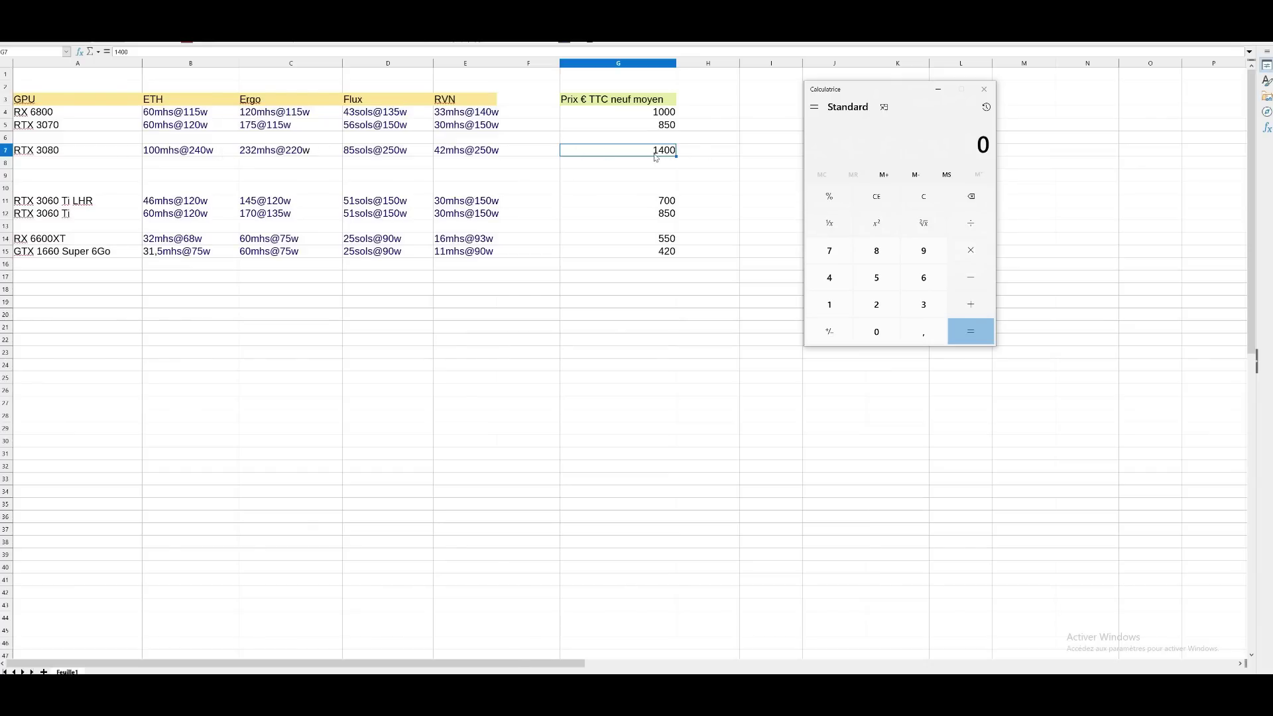
pyautogui.hotkey('alt', 'Tab')
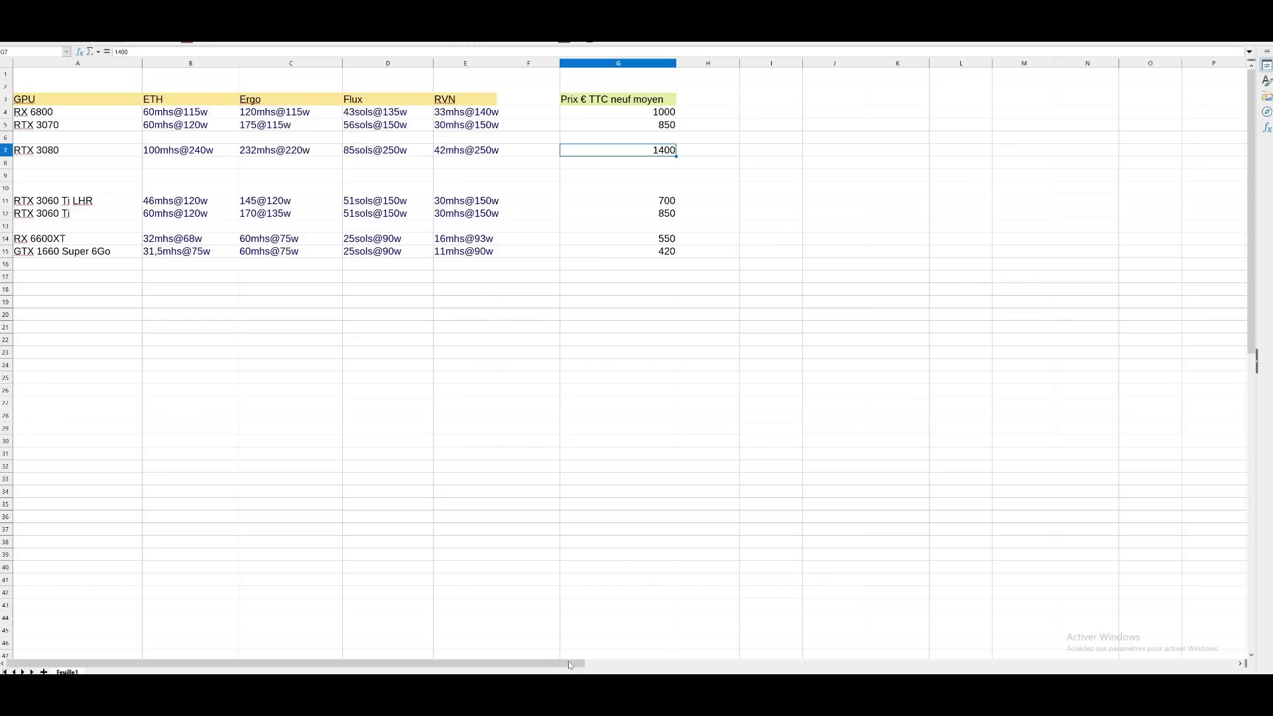
pyautogui.hotkey('alt', 'Tab')
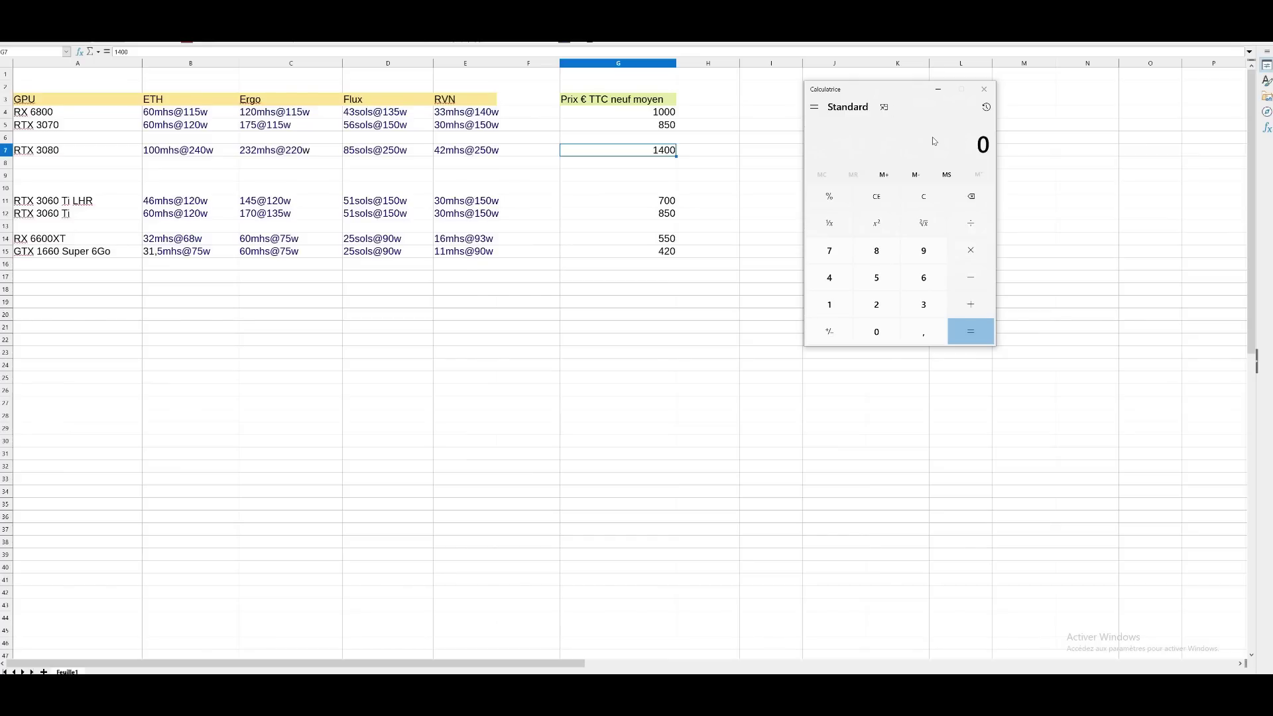
pyautogui.write('850')
pyautogui.press('/')
pyautogui.write('60')
pyautogui.press('Return')
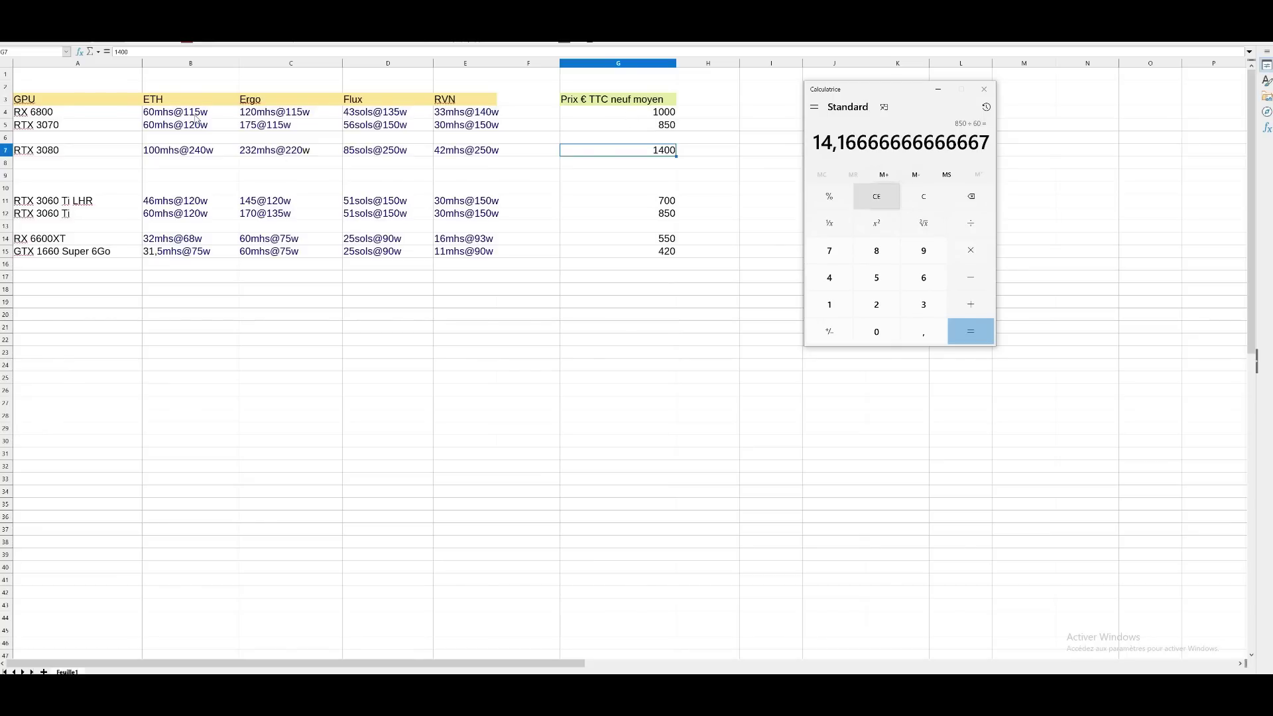
# Step: Compute the RX 6800's price per ETH megahash by dividing 1000 by 60, and clear the calculation
pyautogui.press('Escape')
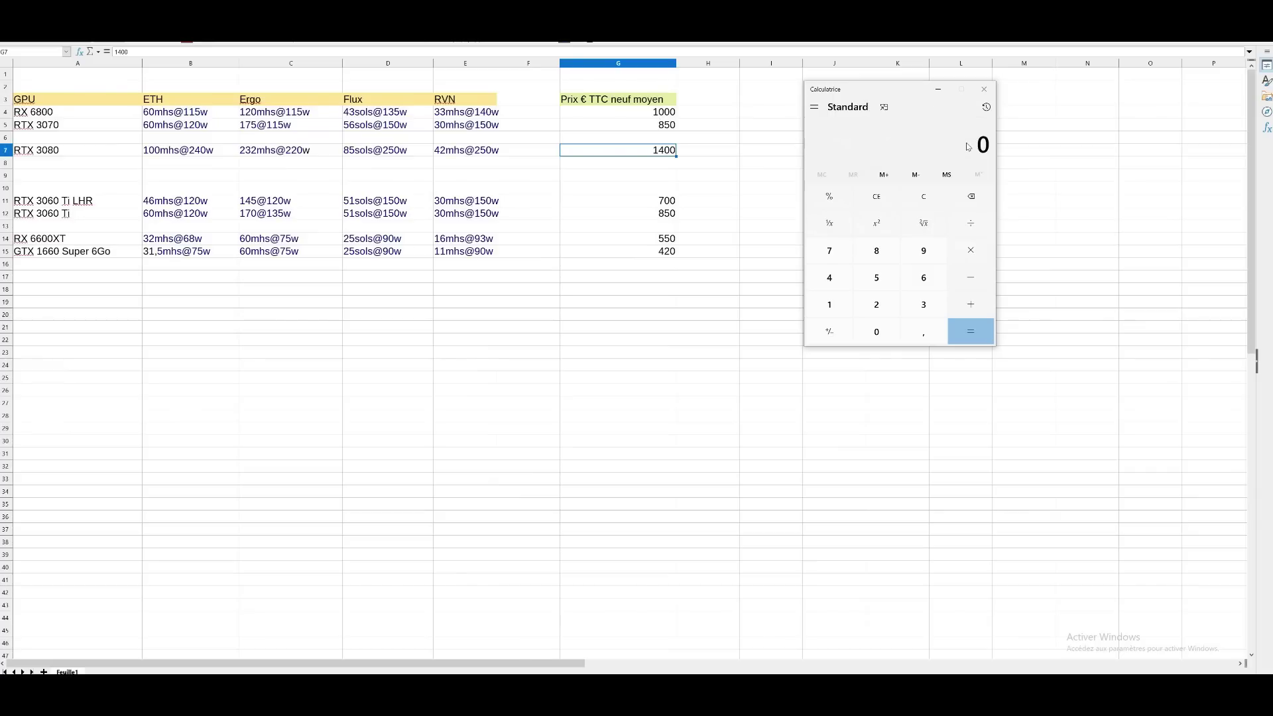
pyautogui.write('100')
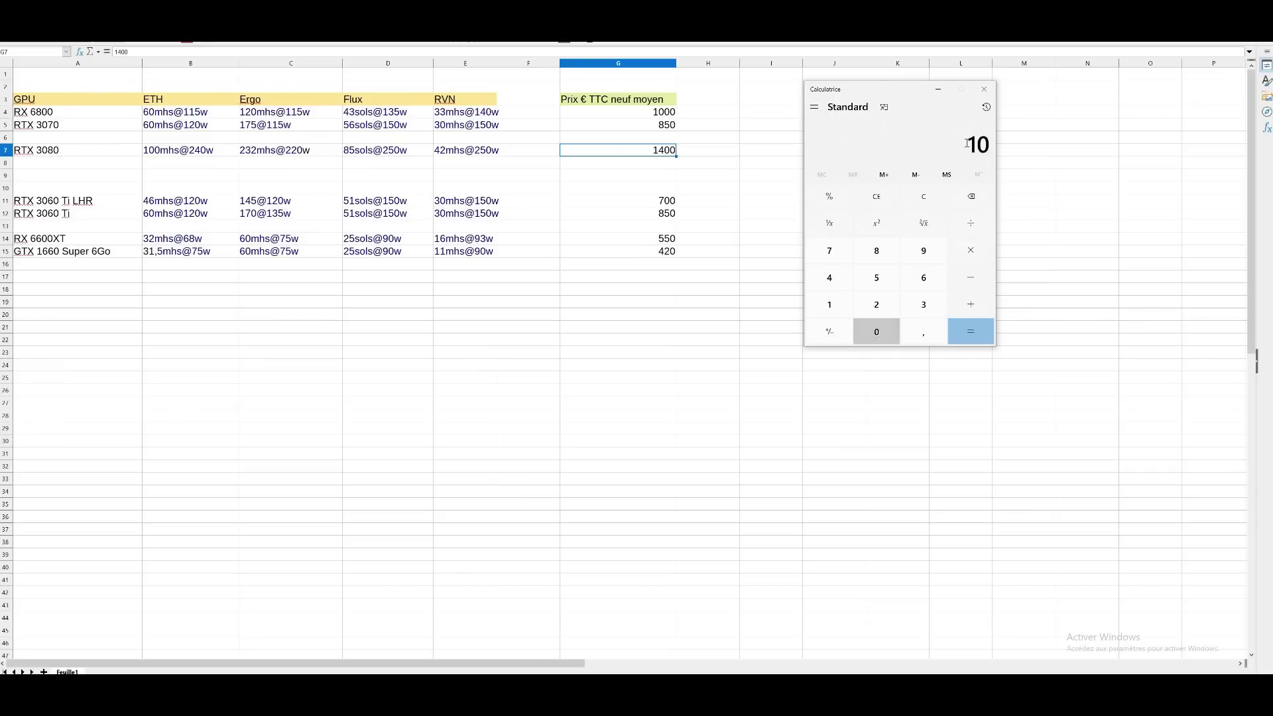
pyautogui.write('0/60')
pyautogui.press('Return')
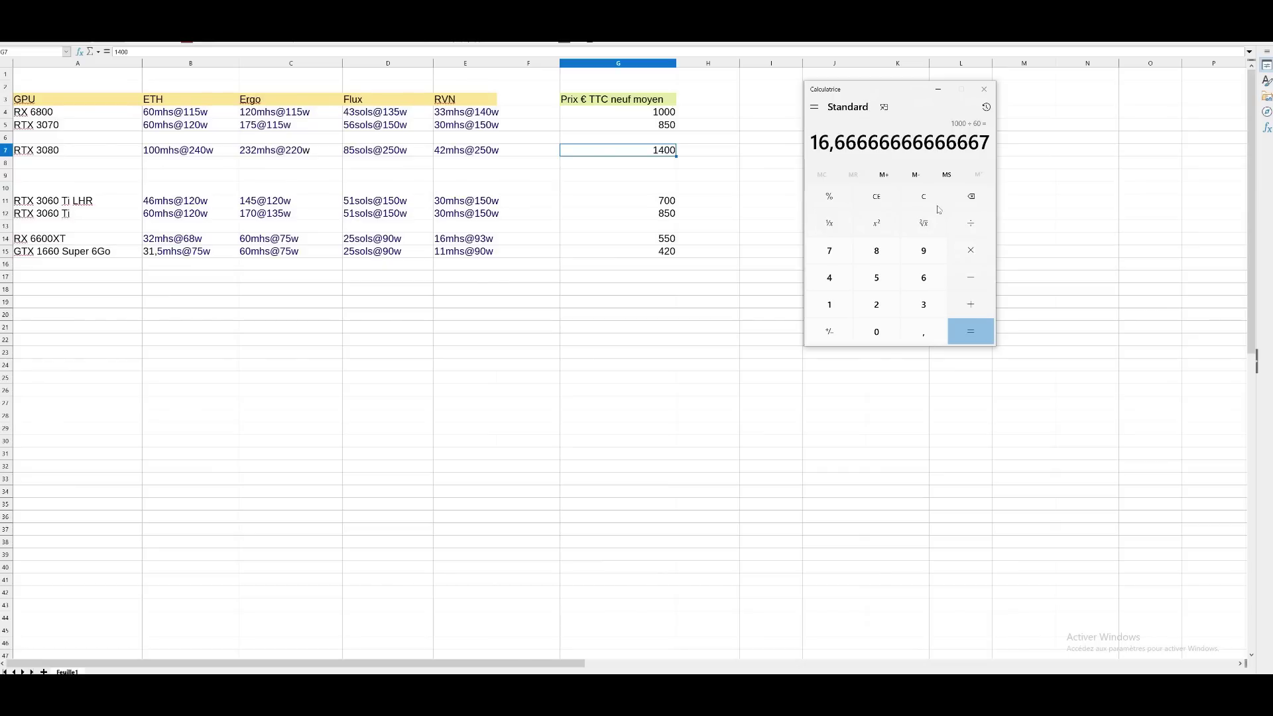
pyautogui.press('Escape')
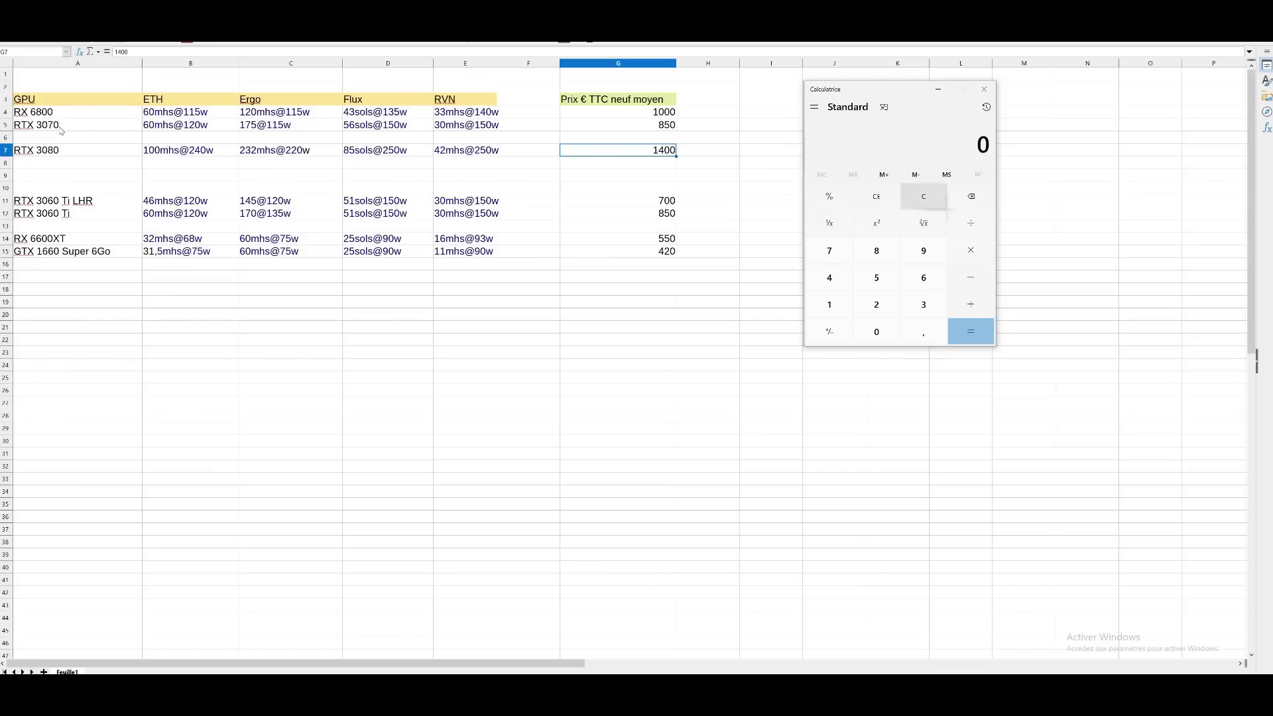
# Step: Return to the spreadsheet and compare the RX 6800 and RTX 3070 rows, focusing on Flux and RVN, and check the RTX 3080's Flux cell
pyautogui.click(365, 128)
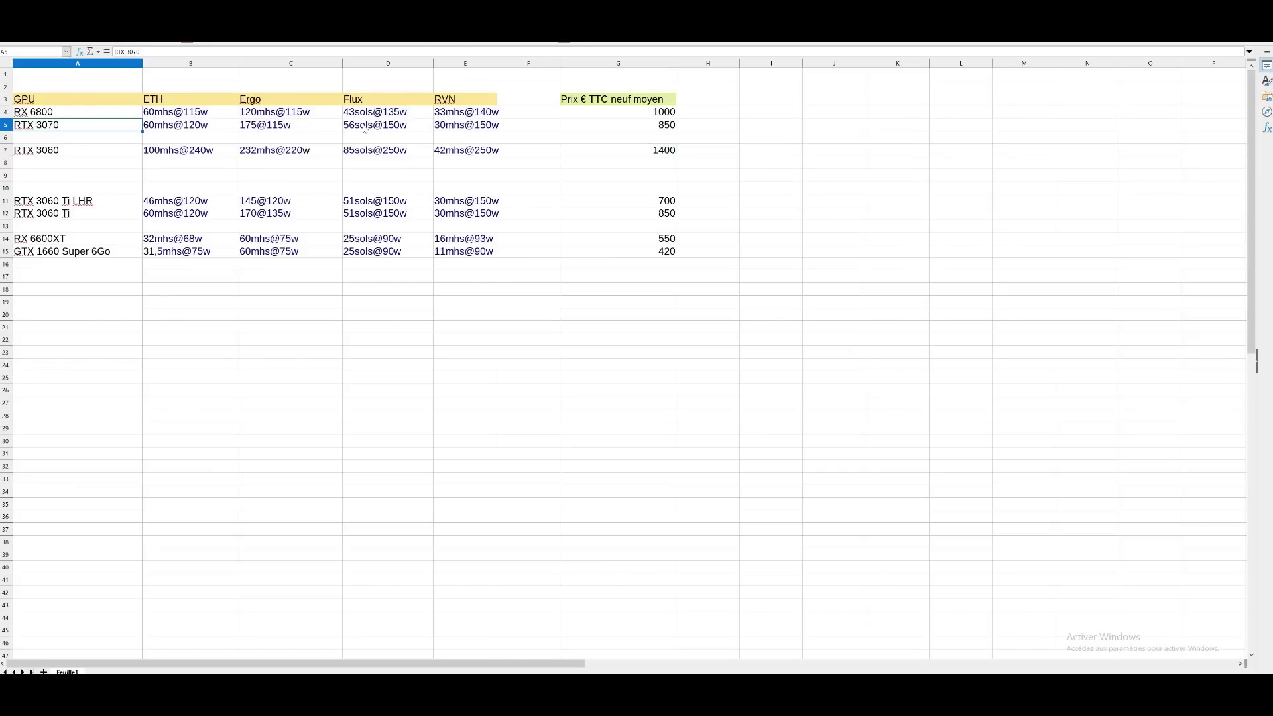
pyautogui.click(365, 128)
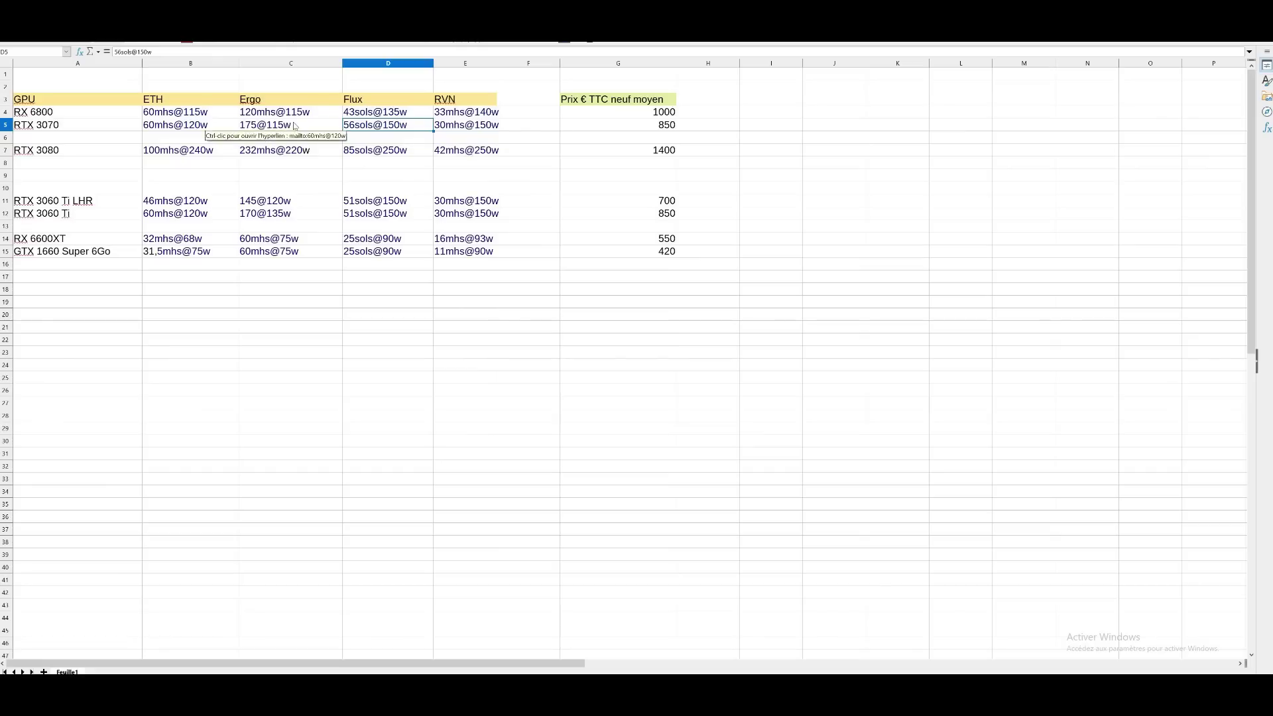
pyautogui.press('Left')
pyautogui.press('Left')
pyautogui.press('Left')
pyautogui.press('Up')
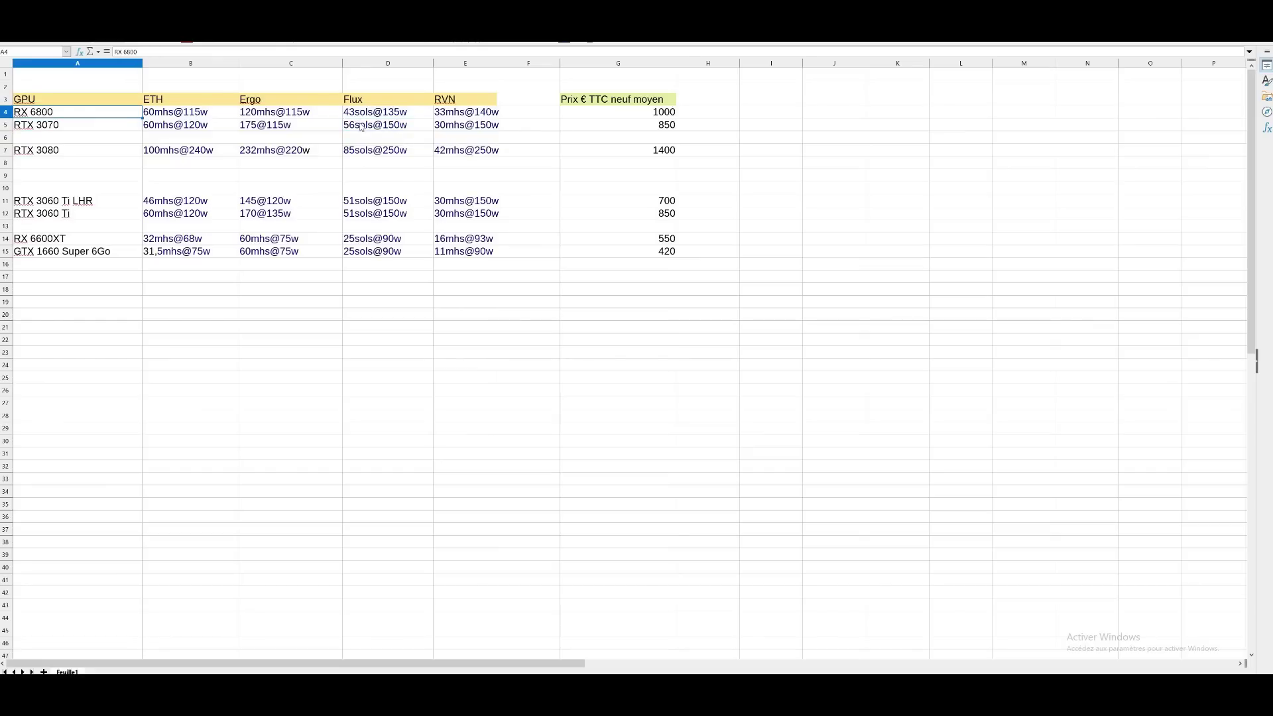
pyautogui.press('Right')
pyautogui.press('Right')
pyautogui.press('Right')
pyautogui.press('Down')
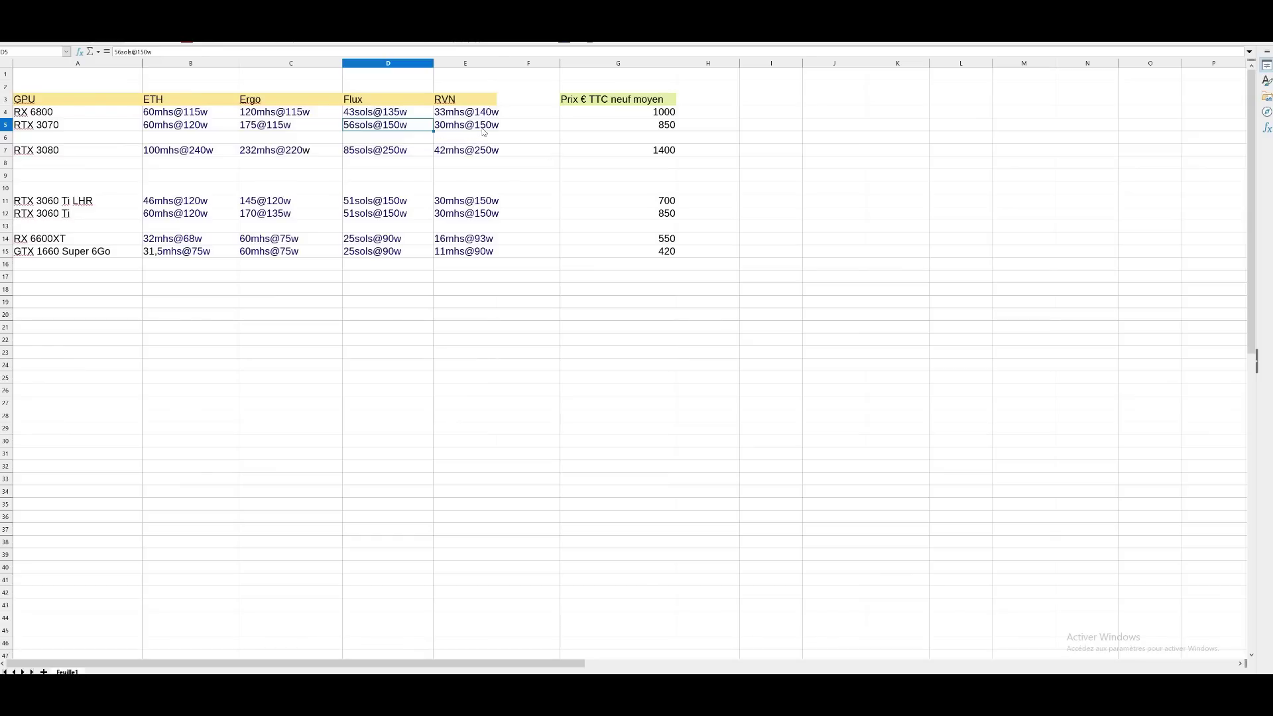
pyautogui.press('Right')
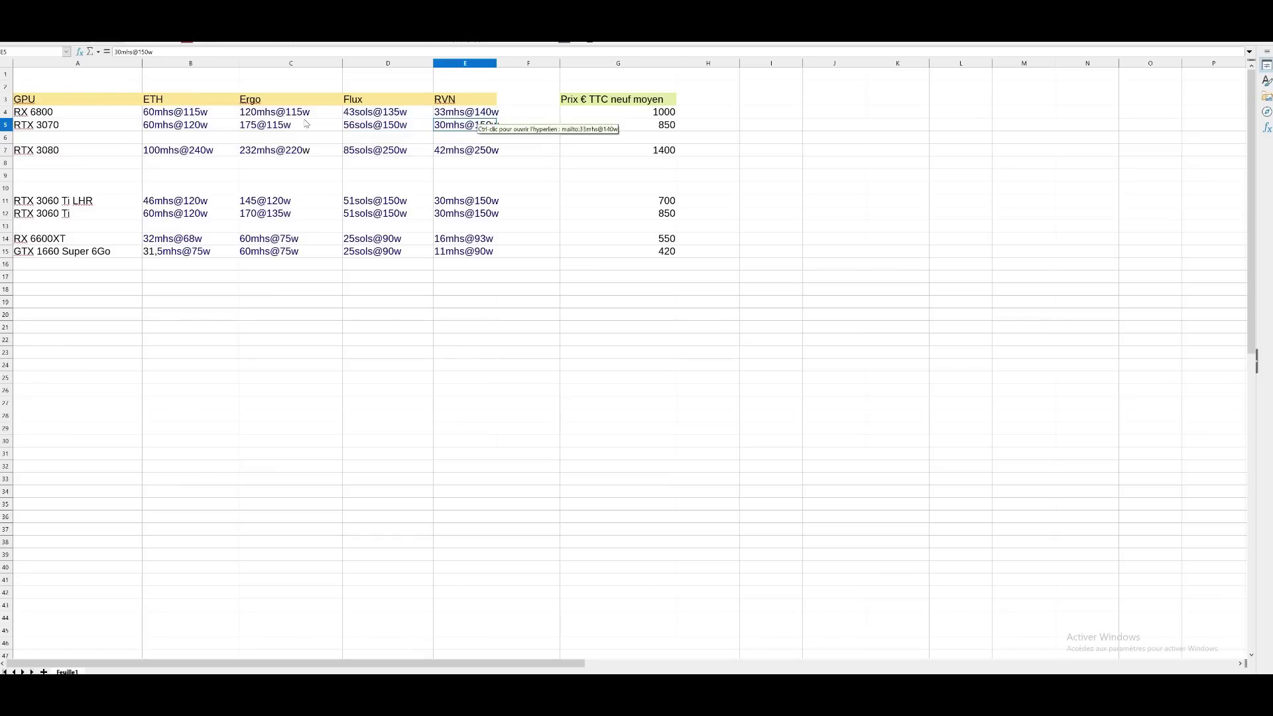
pyautogui.press('Home')
pyautogui.press('Up')
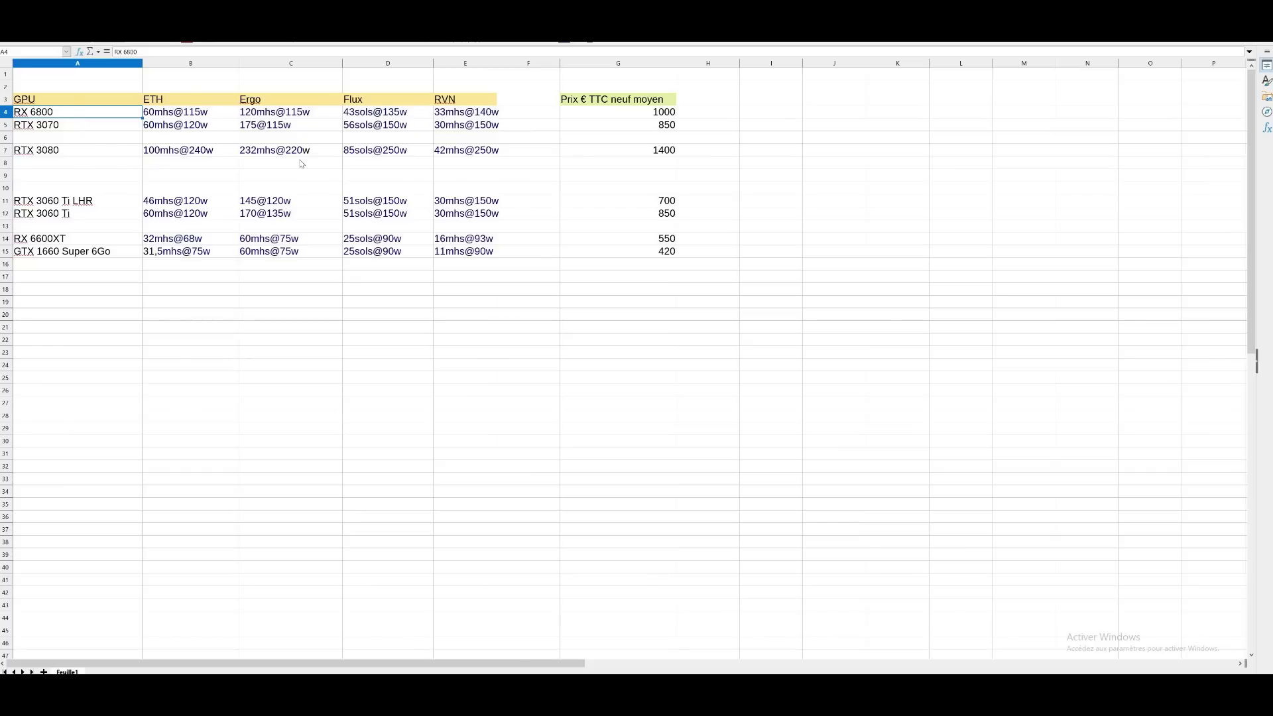
pyautogui.click(415, 157)
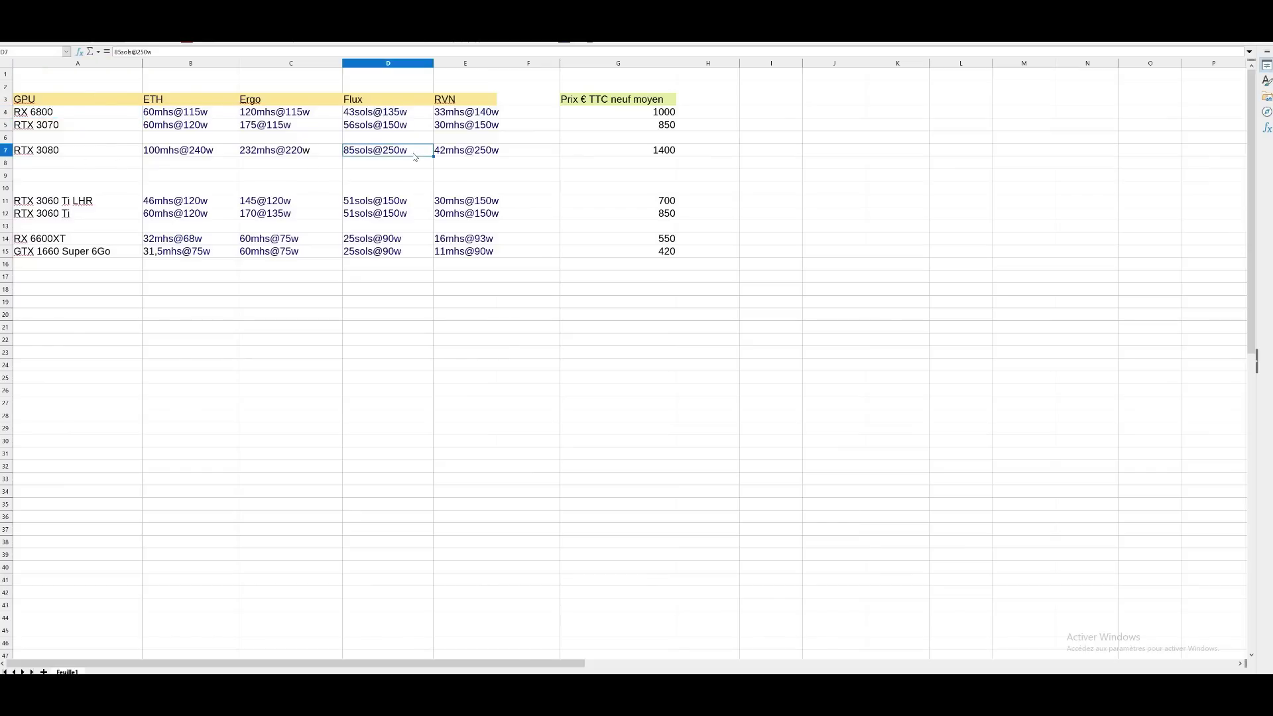
# Step: Examine the RTX 3060 Ti LHR and RTX 3060 Ti entries as the pair of cards to compare
pyautogui.click(75, 203)
pyautogui.press('Down')
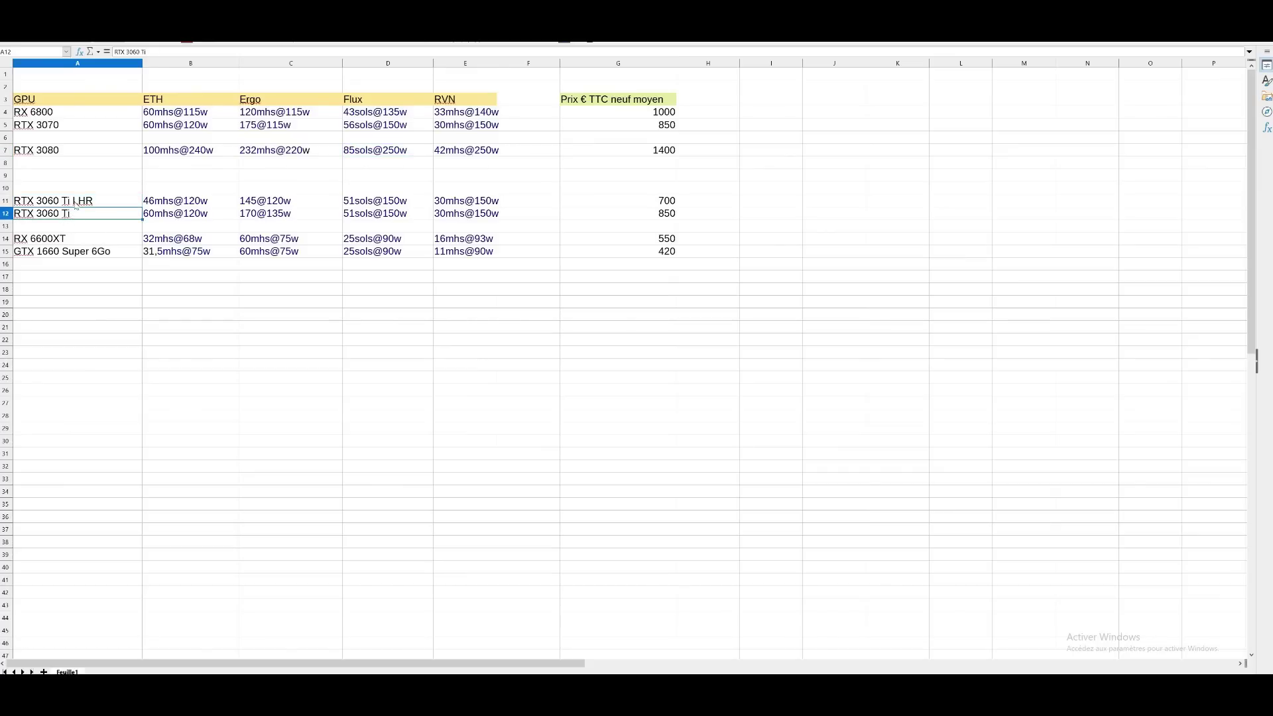
pyautogui.click(99, 204)
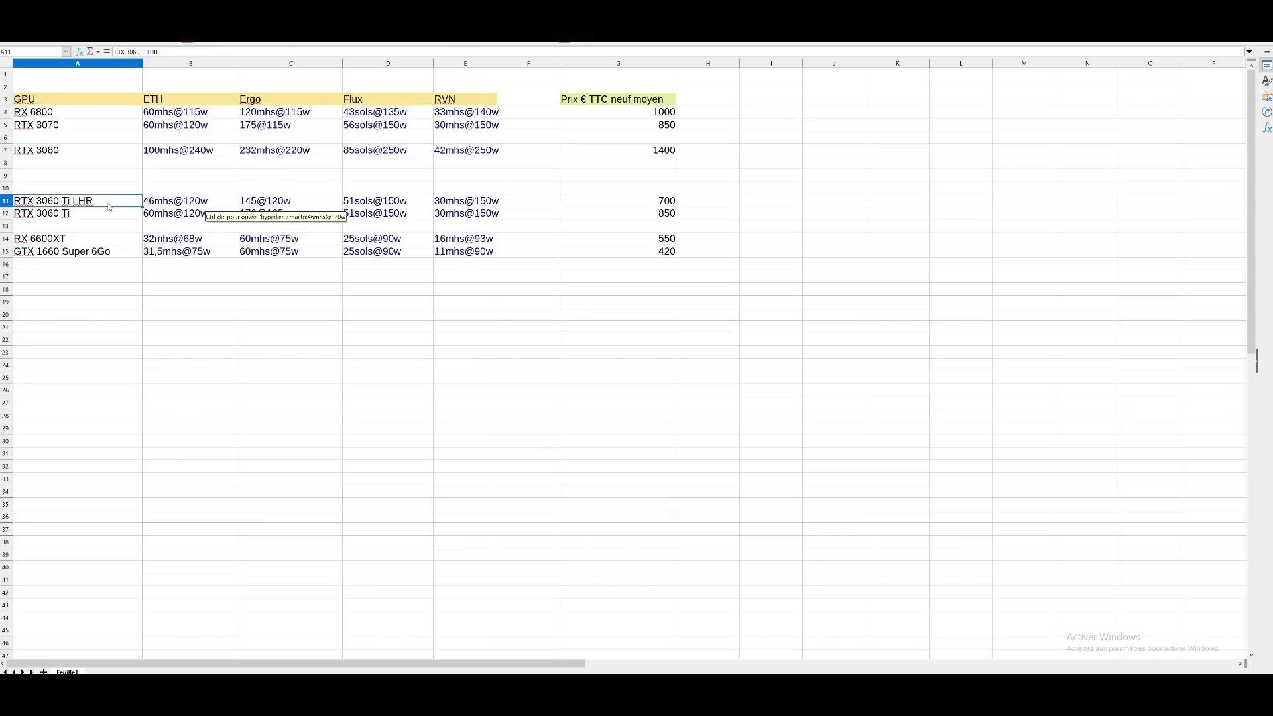
pyautogui.press('Down')
pyautogui.press('Up')
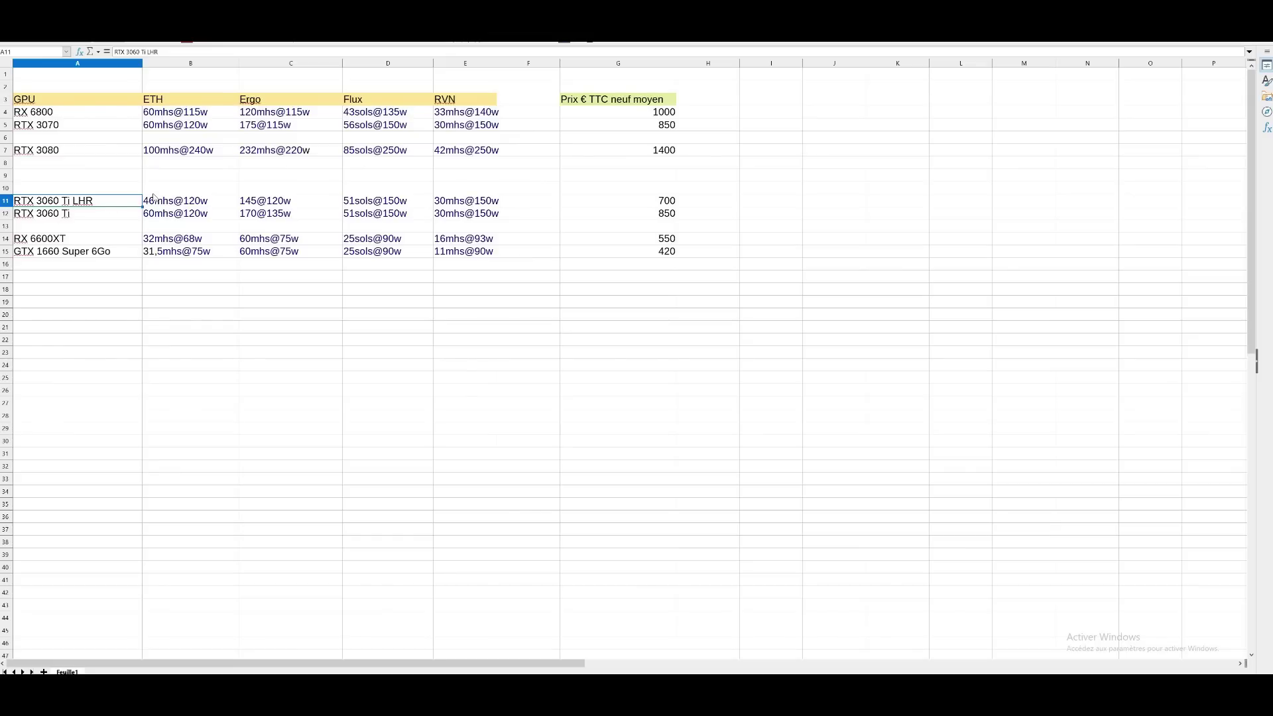
pyautogui.press('Up')
pyautogui.press('Right')
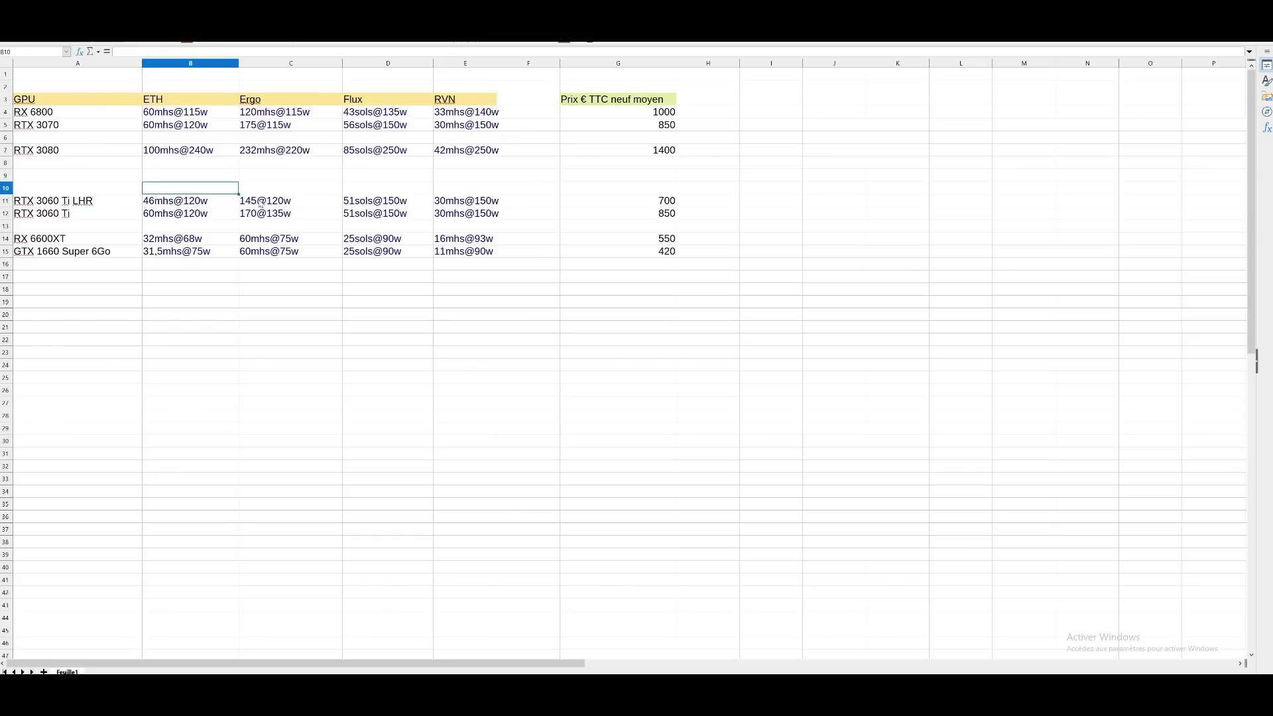
# Step: Compare the ETH and Ergo hashrate and power figures of the RTX 3060 Ti LHR and the RTX 3060 Ti
pyautogui.click(261, 205)
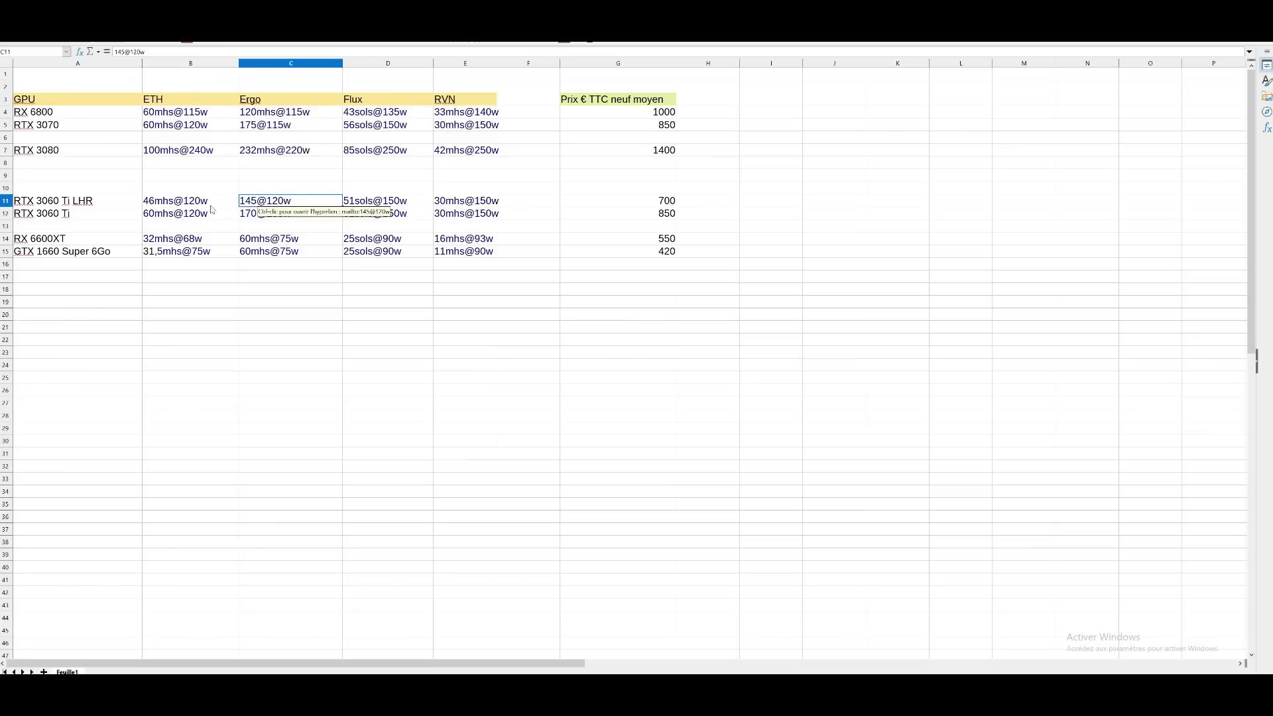
pyautogui.press('Down')
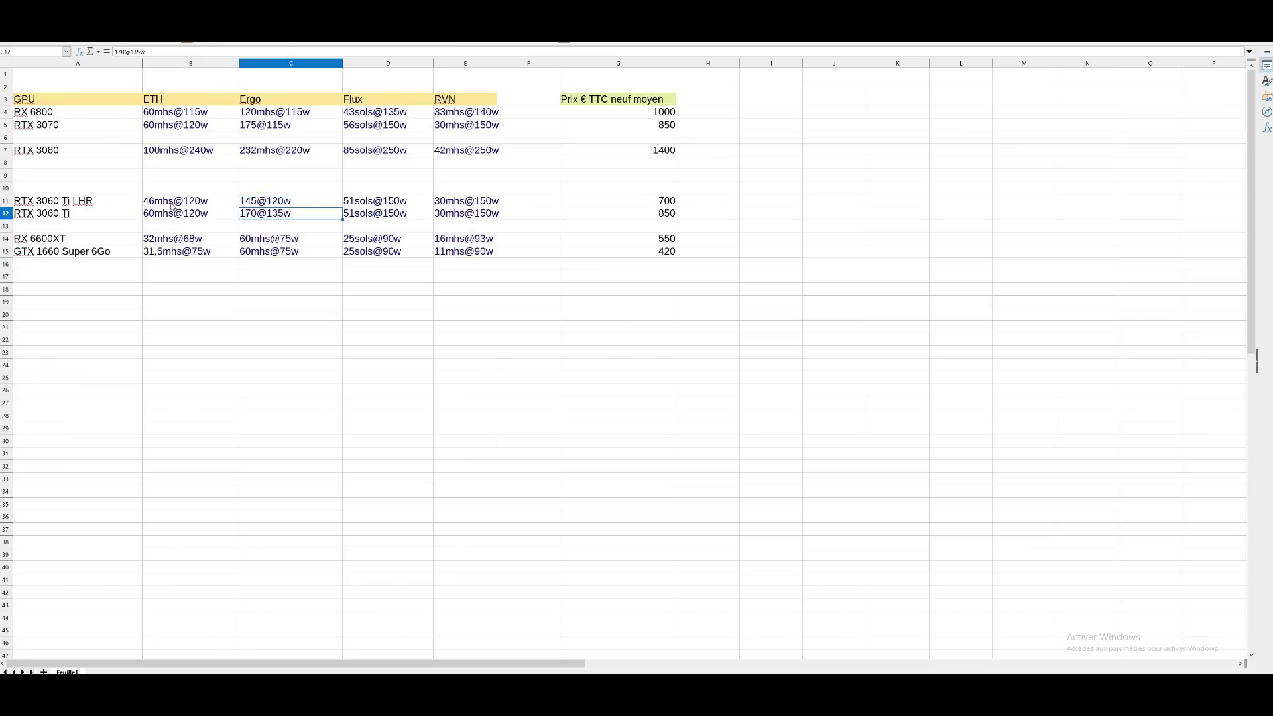
pyautogui.click(155, 202)
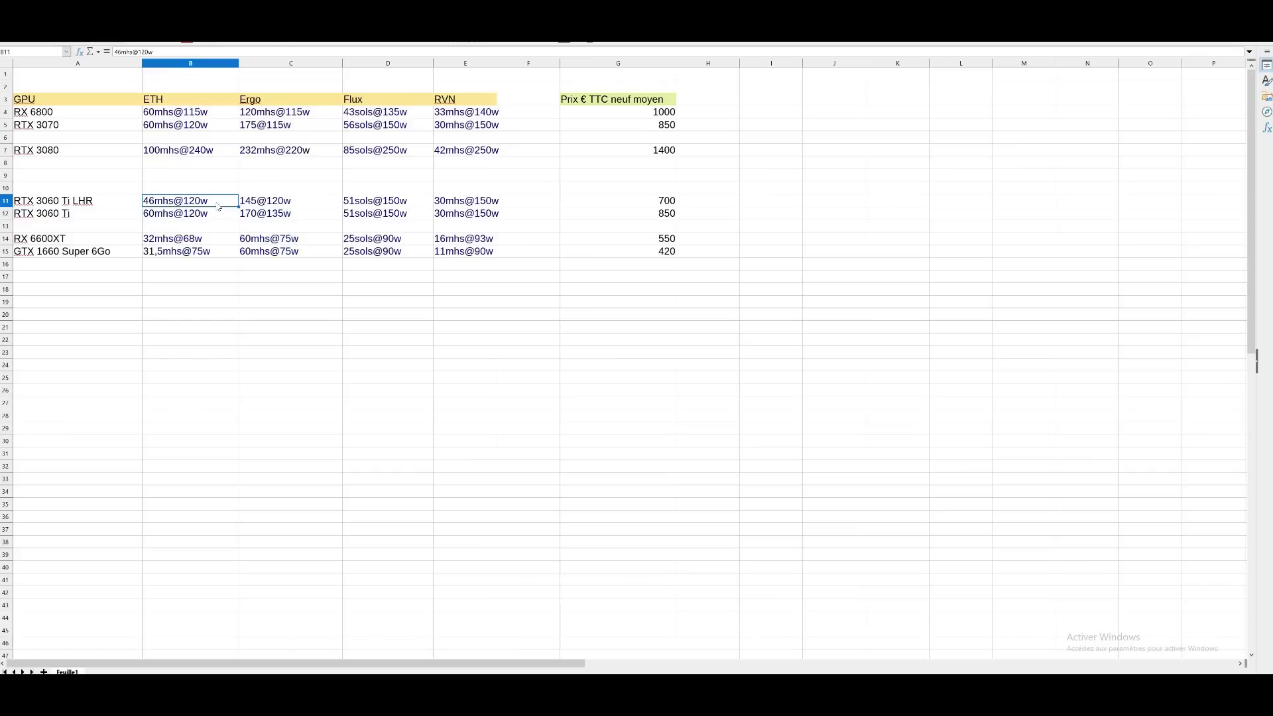
pyautogui.click(163, 202)
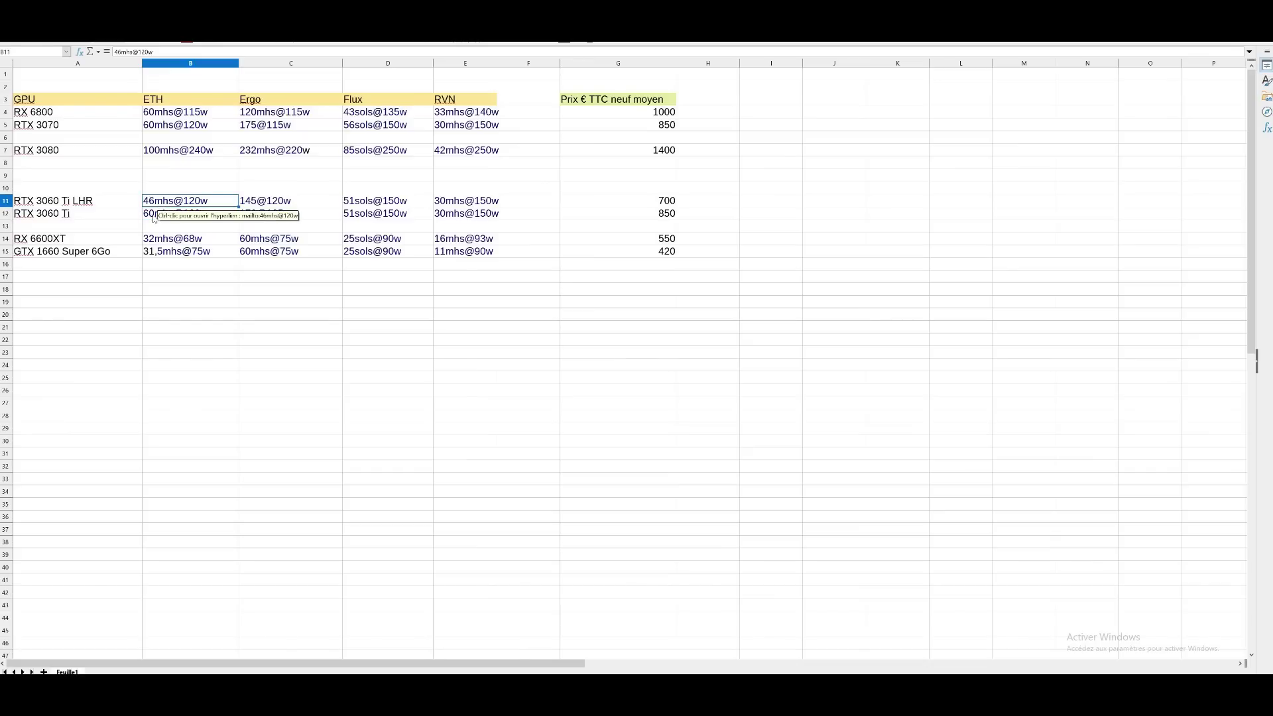
pyautogui.click(159, 215)
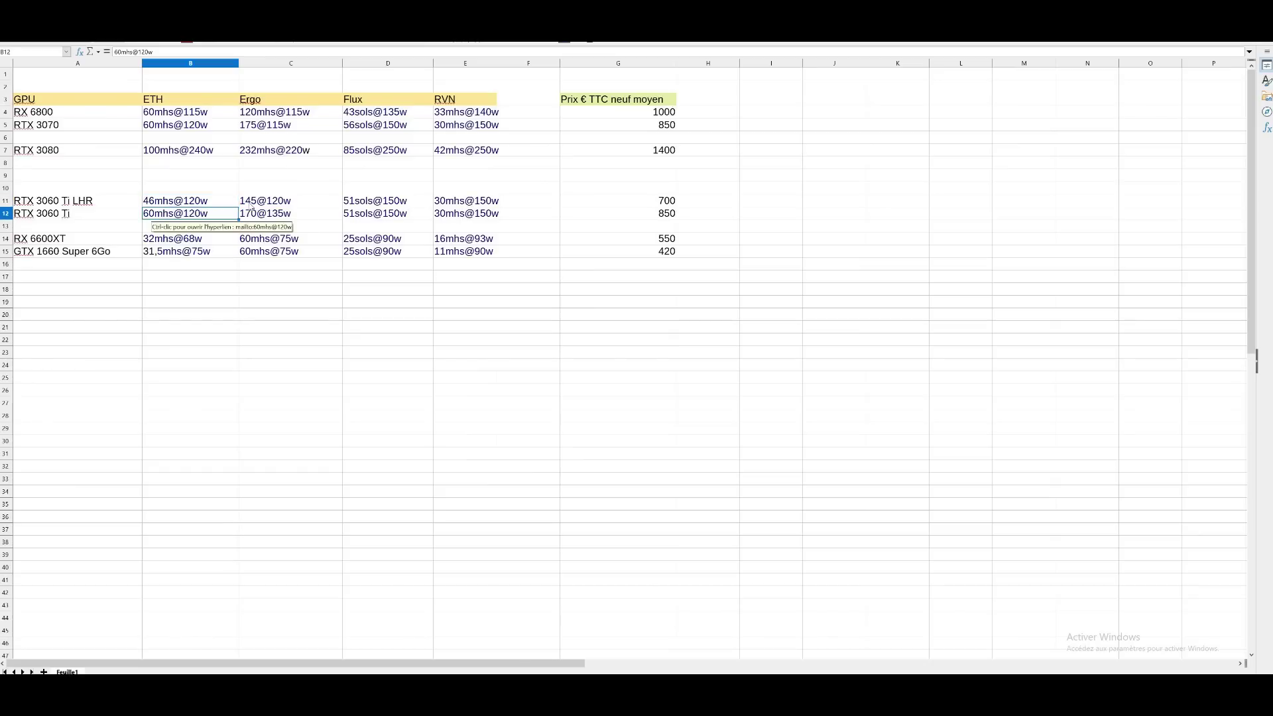
pyautogui.click(252, 217)
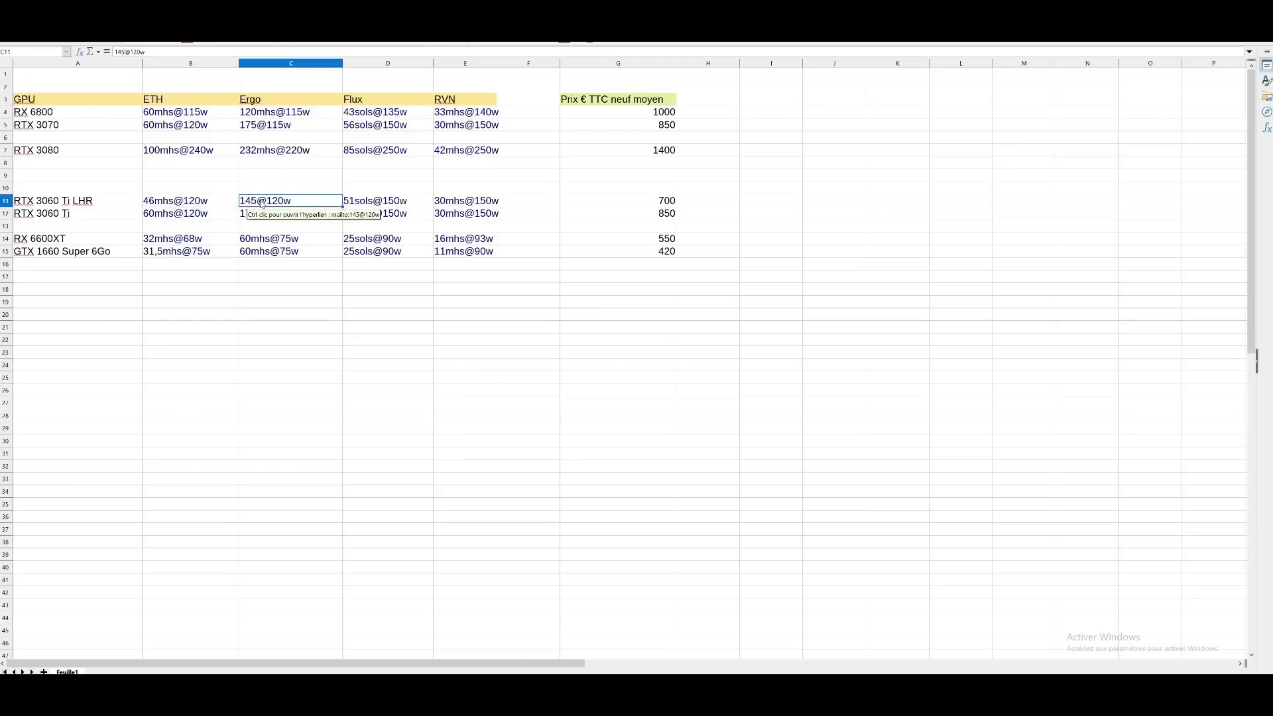
pyautogui.click(259, 205)
pyautogui.click(258, 217)
pyautogui.click(258, 203)
pyautogui.click(256, 216)
pyautogui.click(250, 205)
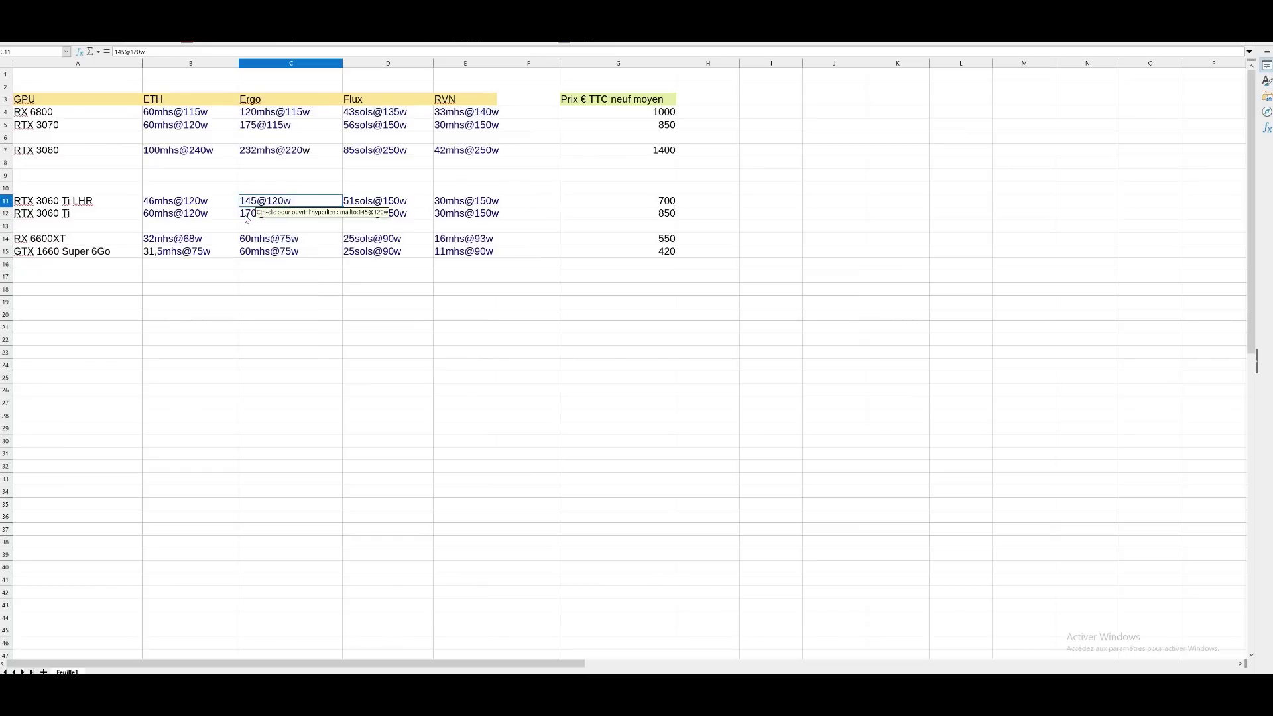
pyautogui.click(245, 216)
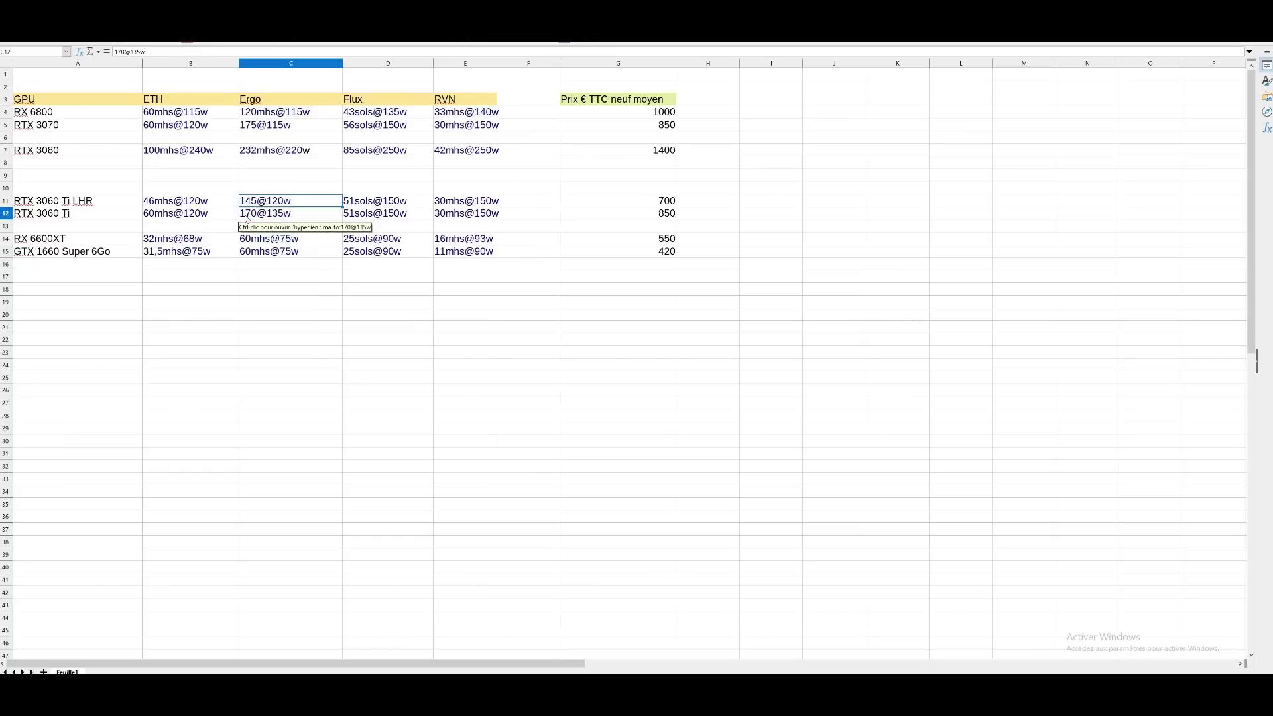
# Step: Compare the Flux and RVN figures of the RTX 3060 Ti LHR with those of the RTX 3060 Ti
pyautogui.press('Home')
pyautogui.click(359, 204)
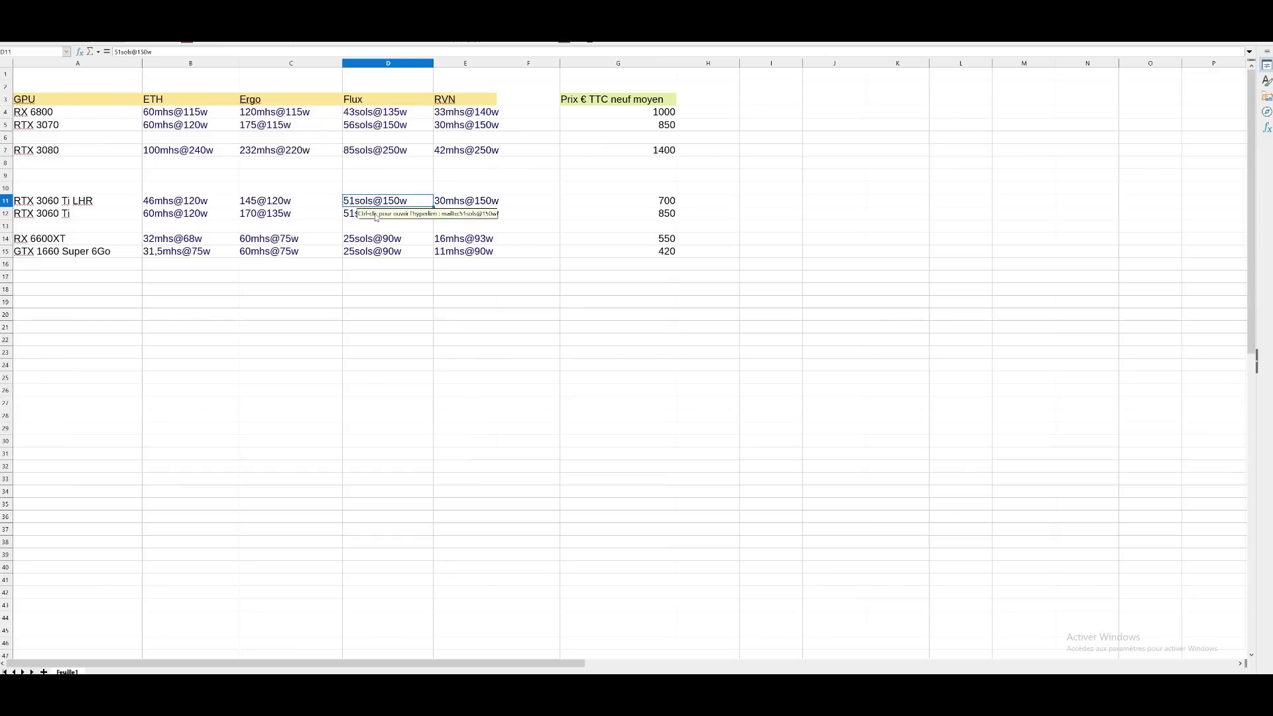
pyautogui.click(404, 212)
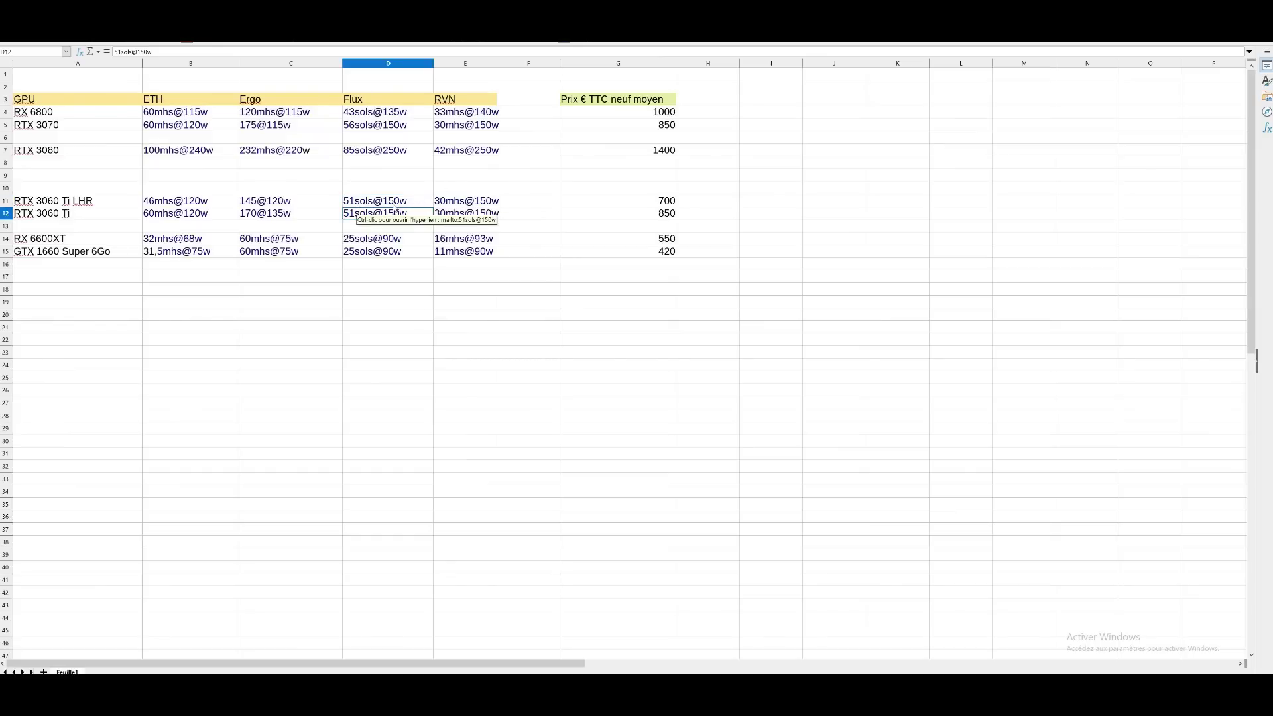
pyautogui.click(471, 203)
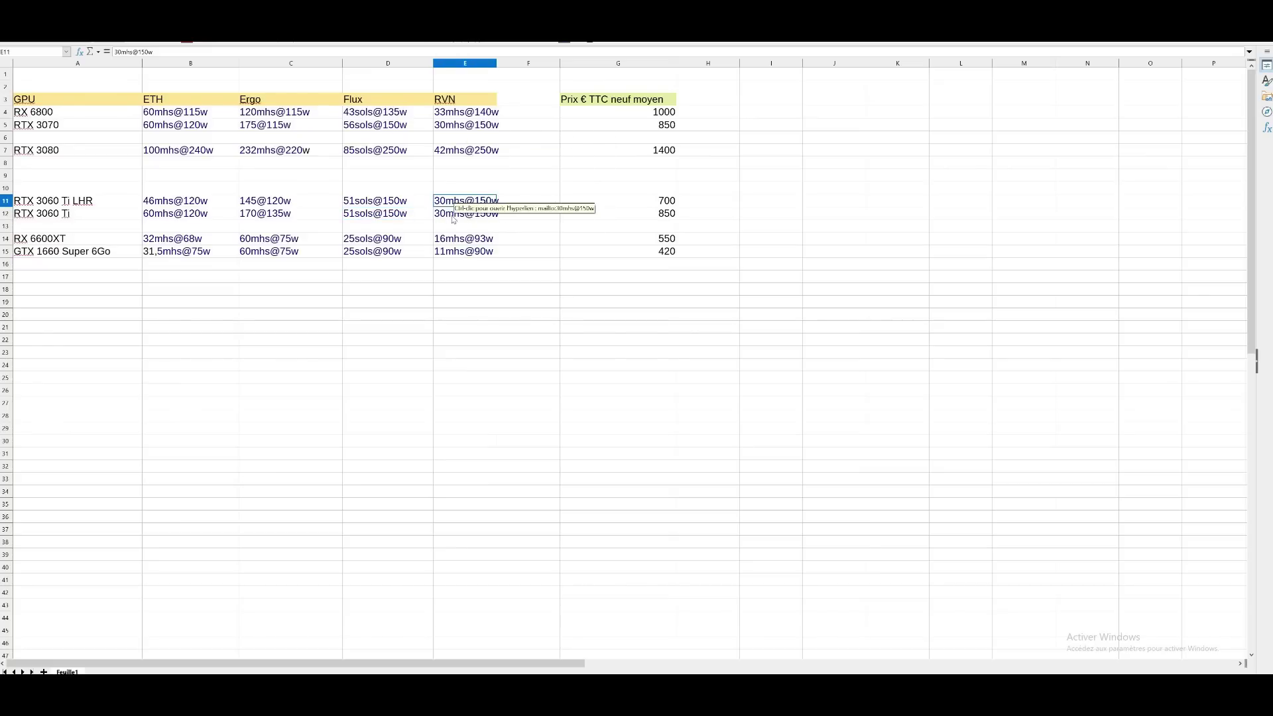
pyautogui.press('Down')
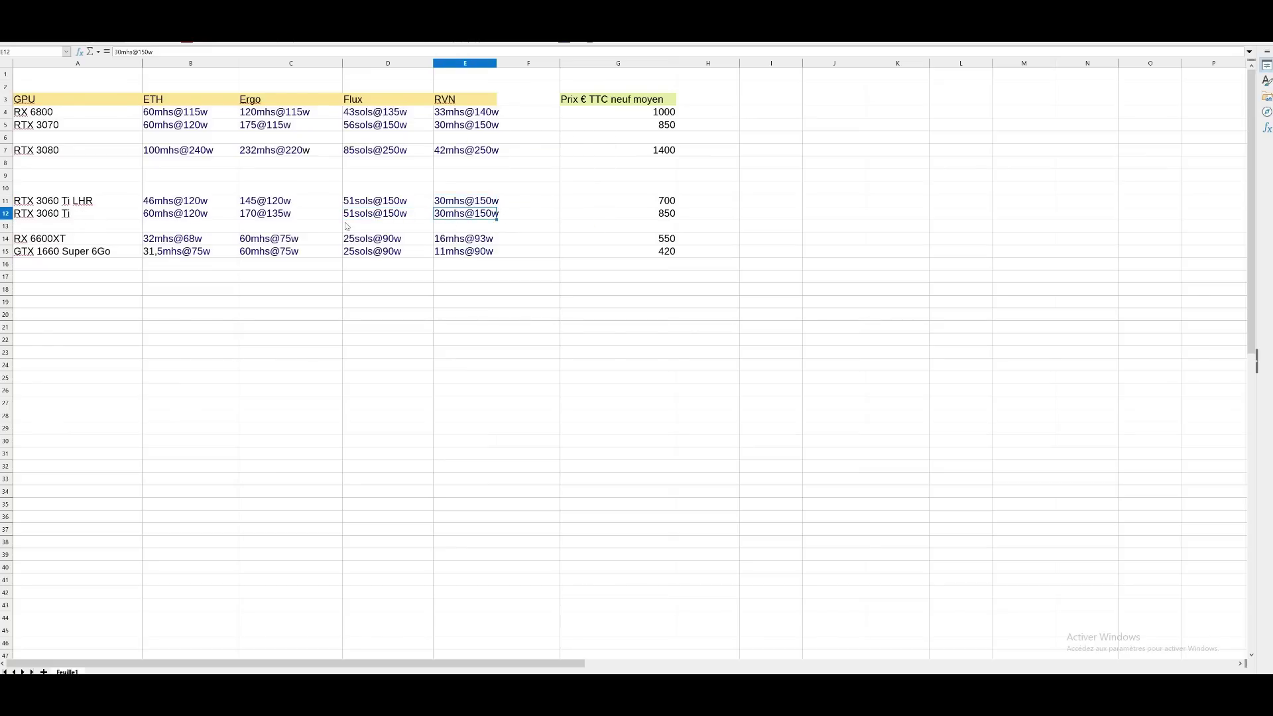
pyautogui.press('Home')
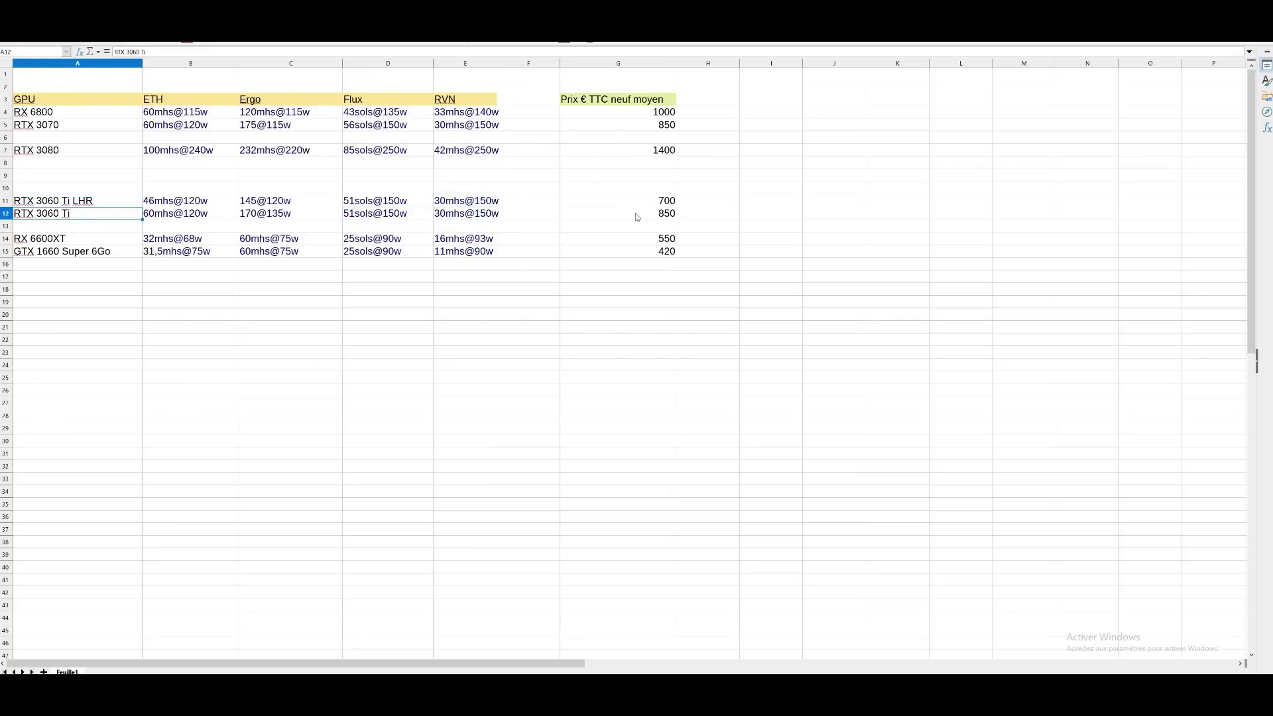
# Step: Compare the average new prices of the RTX 3060 Ti LHR and the RTX 3060 Ti
pyautogui.click(663, 200)
pyautogui.click(662, 218)
pyautogui.click(663, 202)
pyautogui.click(663, 215)
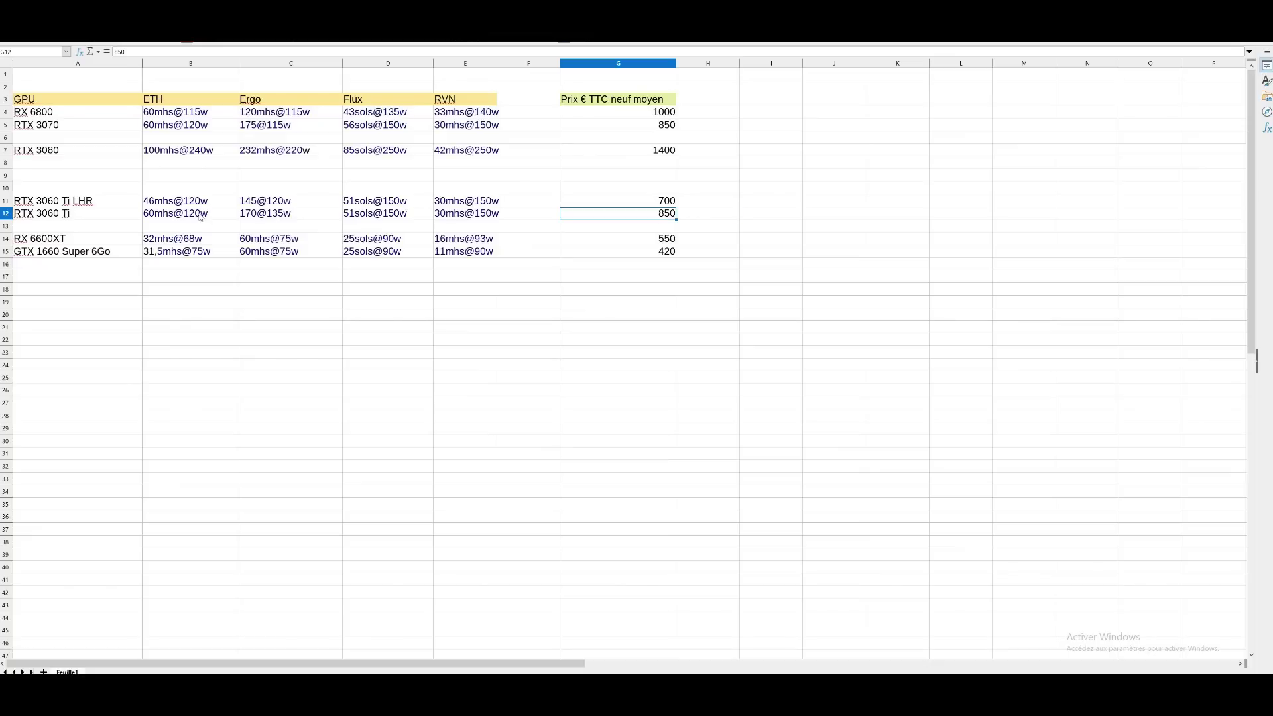
# Step: Weigh the RTX 3060 Ti's ETH hashrate and power against the average new prices of the LHR and non-LHR cards
pyautogui.click(161, 214)
pyautogui.press('Up')
pyautogui.press('Down')
pyautogui.click(605, 216)
pyautogui.click(154, 217)
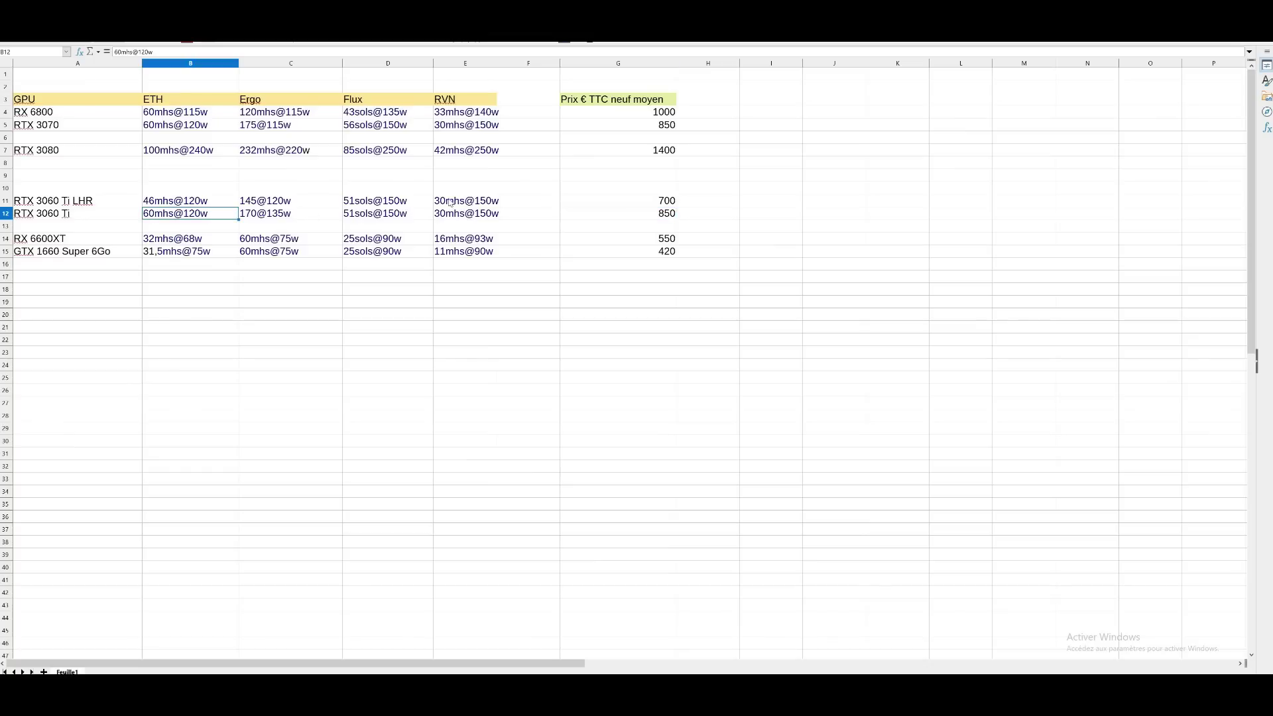
pyautogui.click(644, 204)
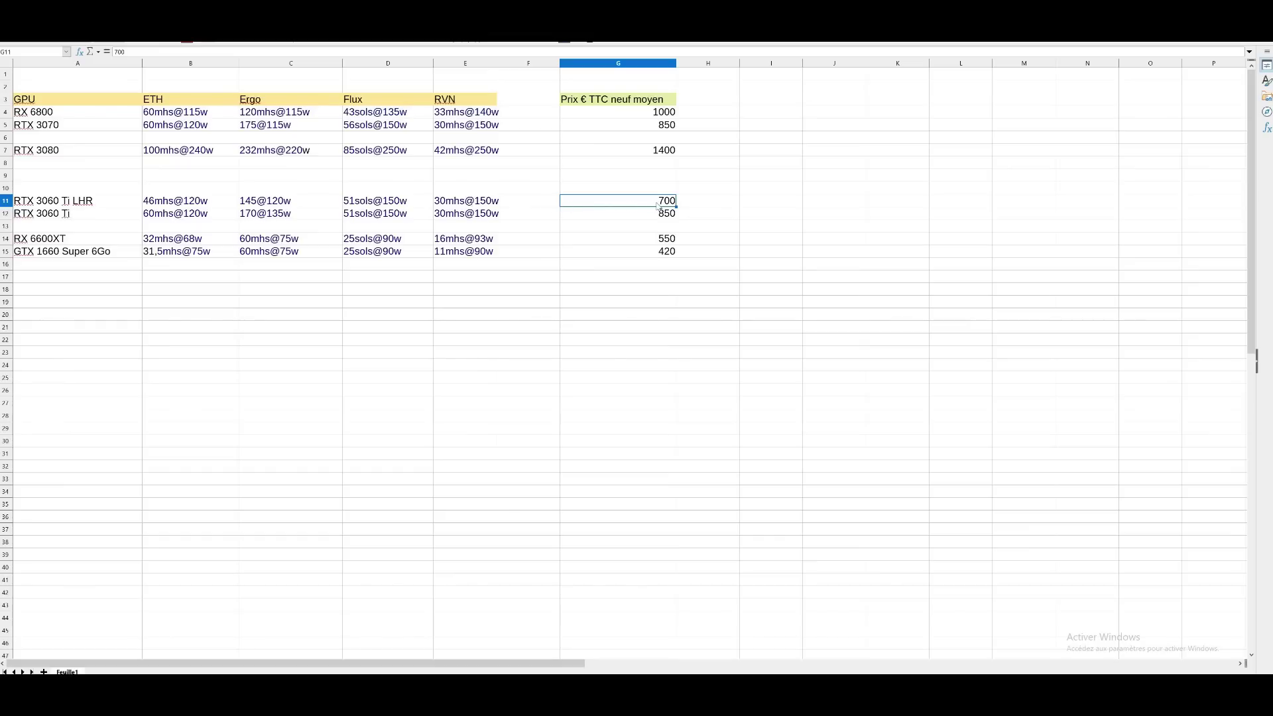
pyautogui.click(110, 216)
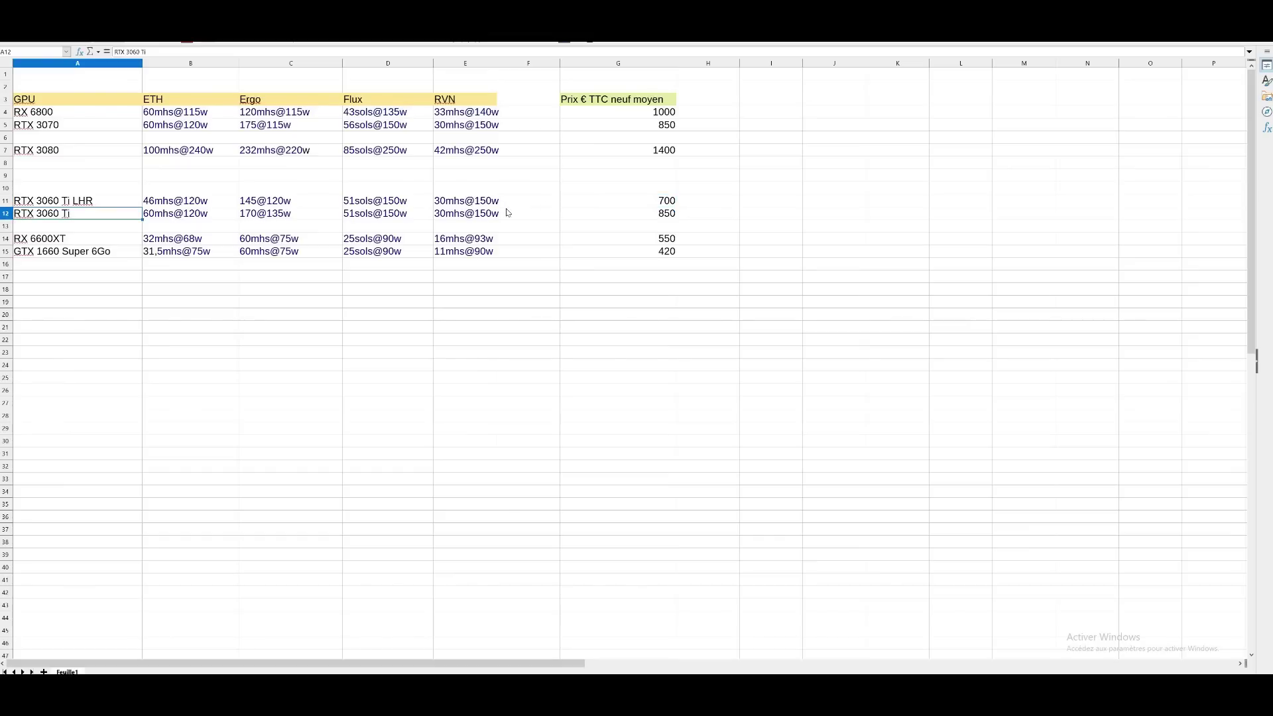
pyautogui.click(618, 216)
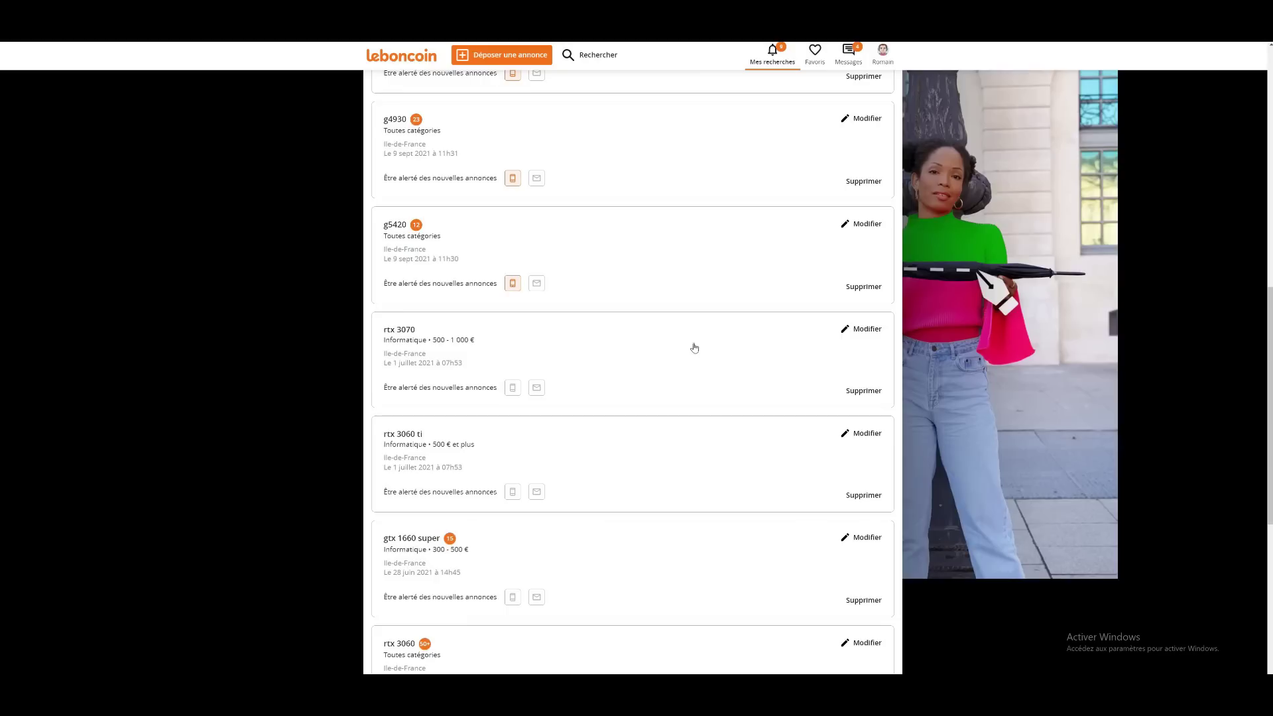
# Step: Switch to the saved searches on leboncoin and open the one for rtx 3060 ti
pyautogui.scroll(-6, 506, 247)
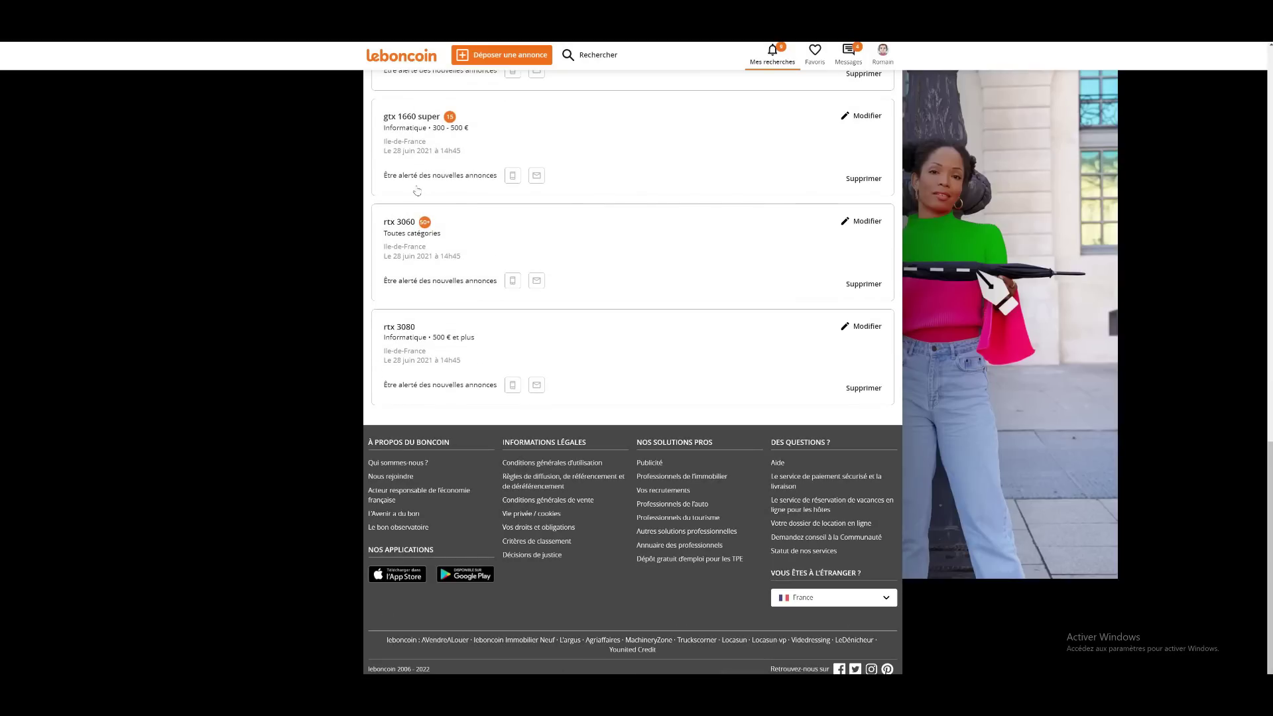
pyautogui.scroll(1, 406, 213)
pyautogui.scroll(2, 669, 418)
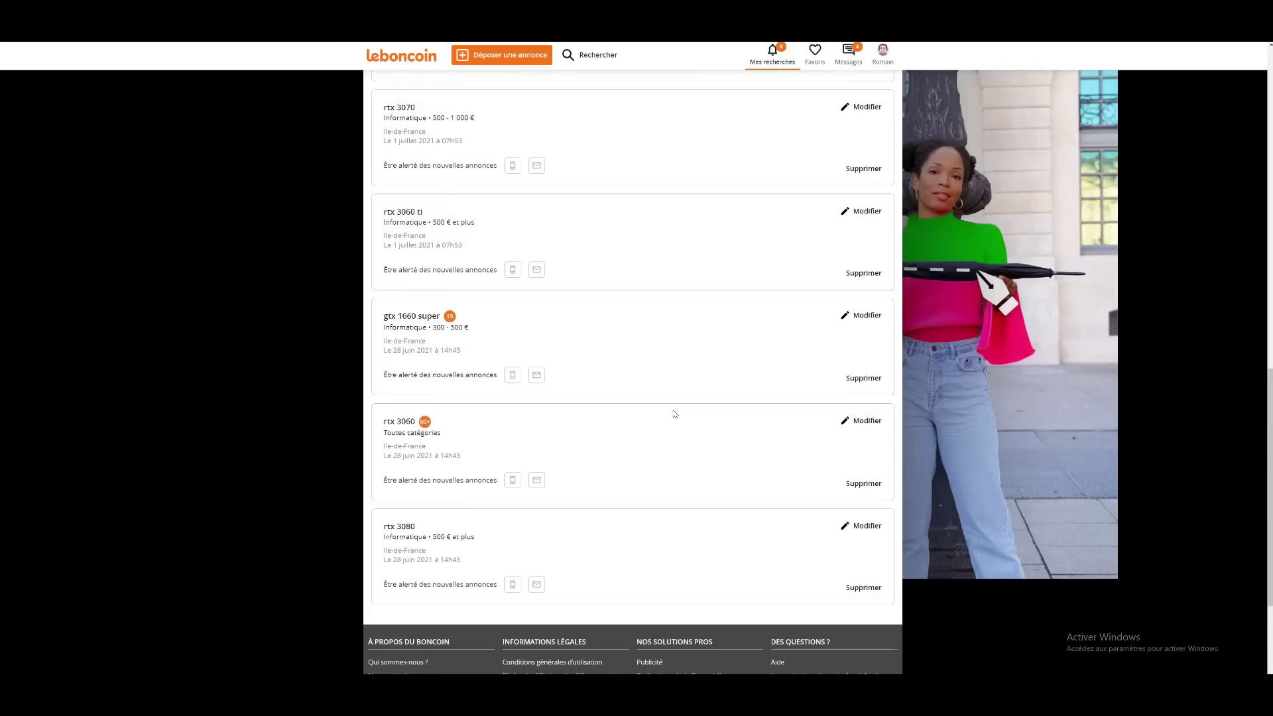
pyautogui.click(672, 424)
# Step: Examine the prices and condition of the second-hand RTX 3060 Ti listings in Ile-de-France
pyautogui.scroll(-10, 680, 404)
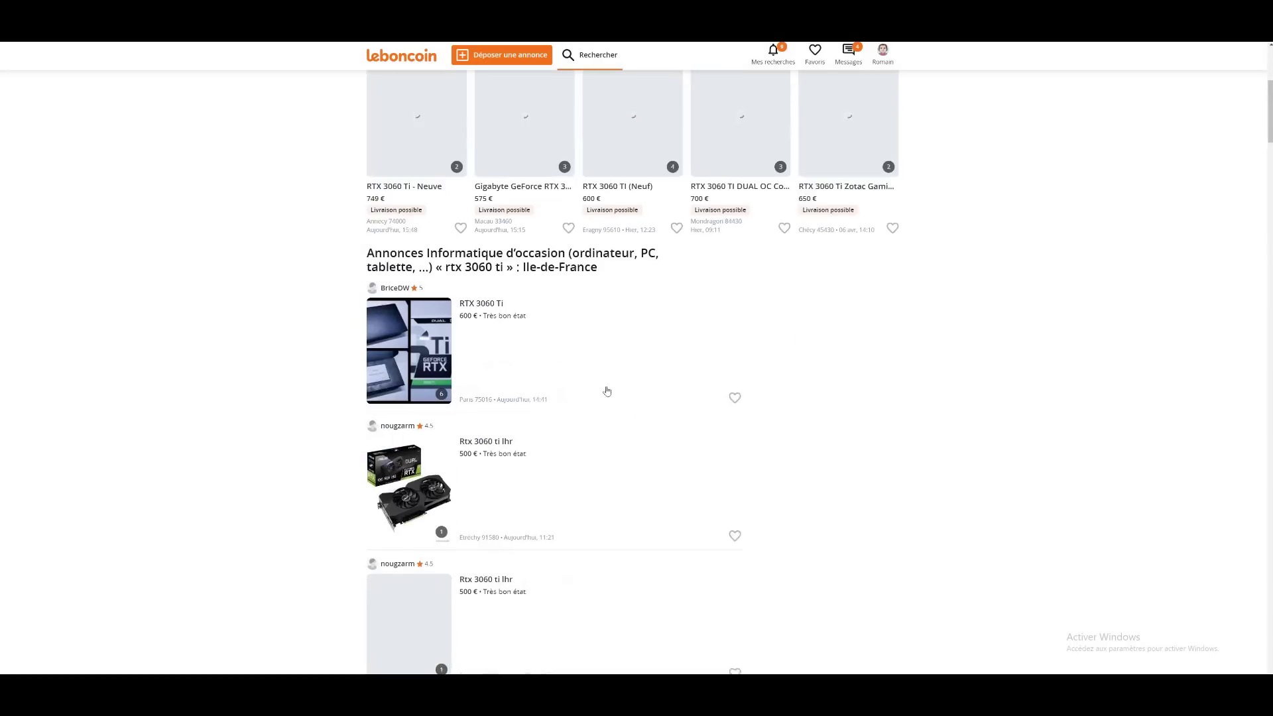
pyautogui.scroll(-4, 683, 391)
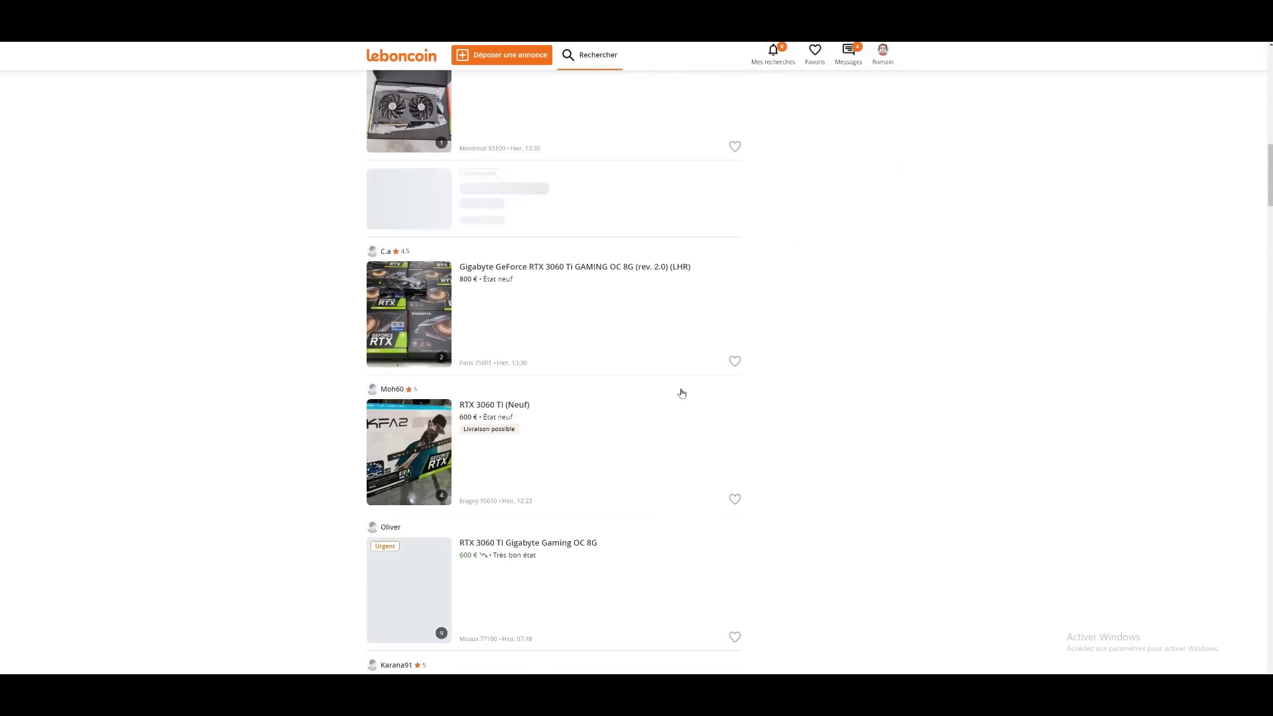
pyautogui.scroll(-5, 678, 405)
pyautogui.scroll(-10, 678, 405)
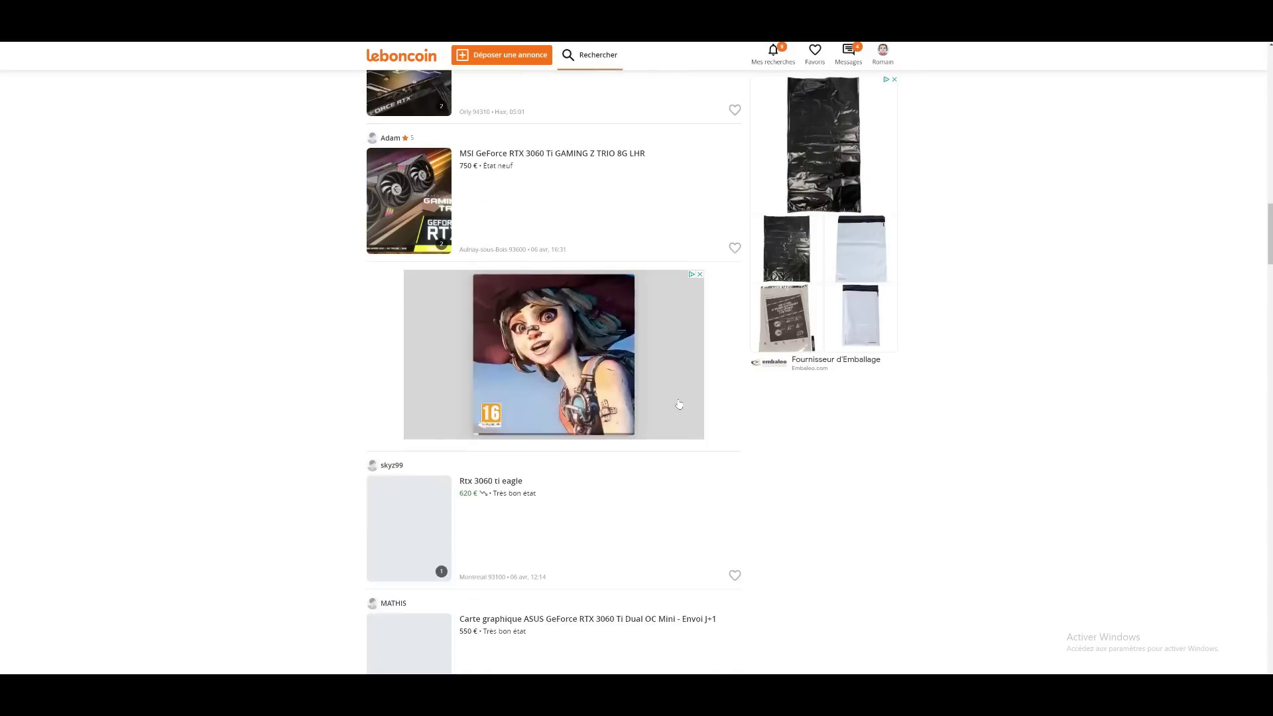
pyautogui.scroll(-6, 679, 404)
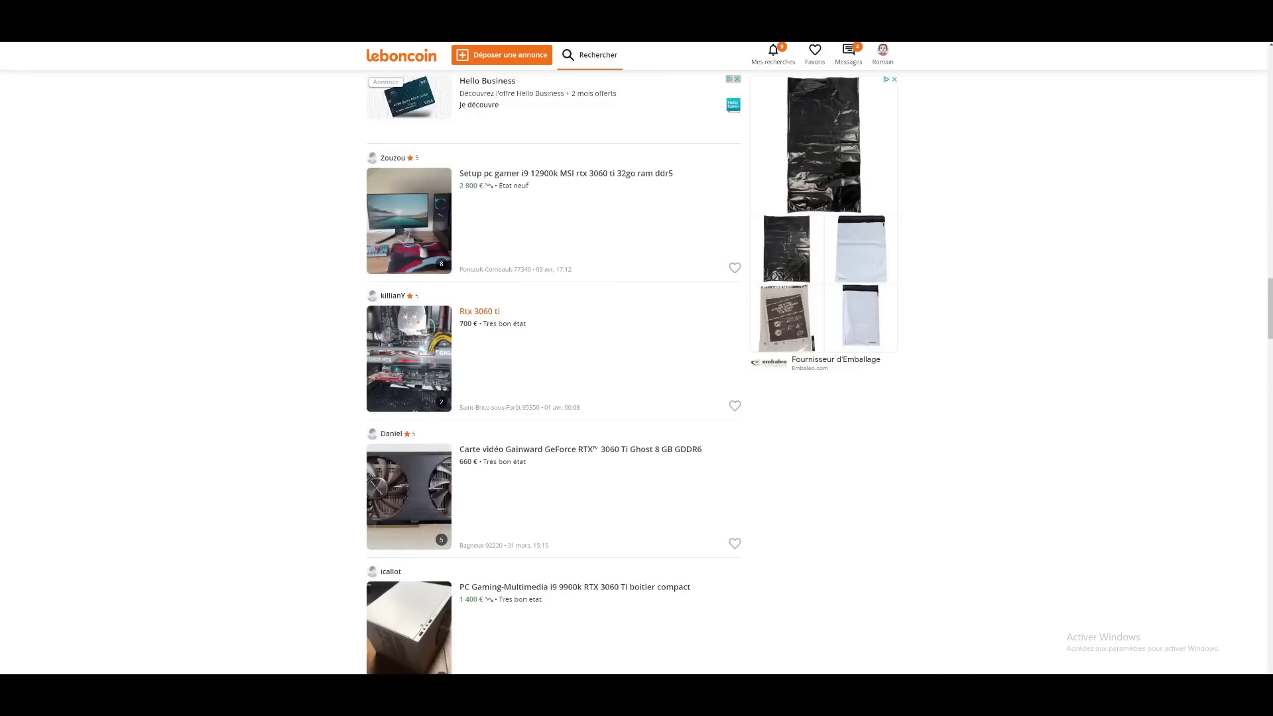
pyautogui.scroll(-7, 633, 543)
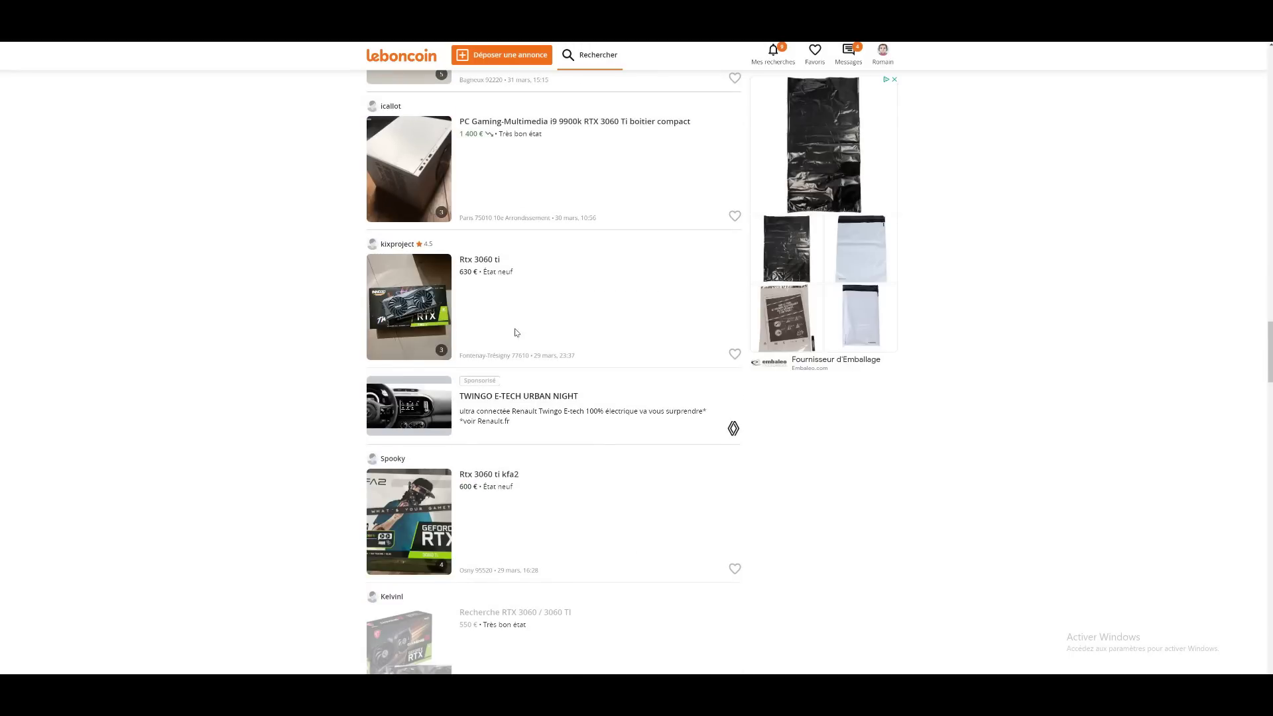
# Step: Return to the GPU spreadsheet and check the LHR price and the Flux, RVN and Ergo figures of the RTX 3060 Ti cards
pyautogui.hotkey('alt', 'Tab')
pyautogui.press('Down')
pyautogui.click(663, 206)
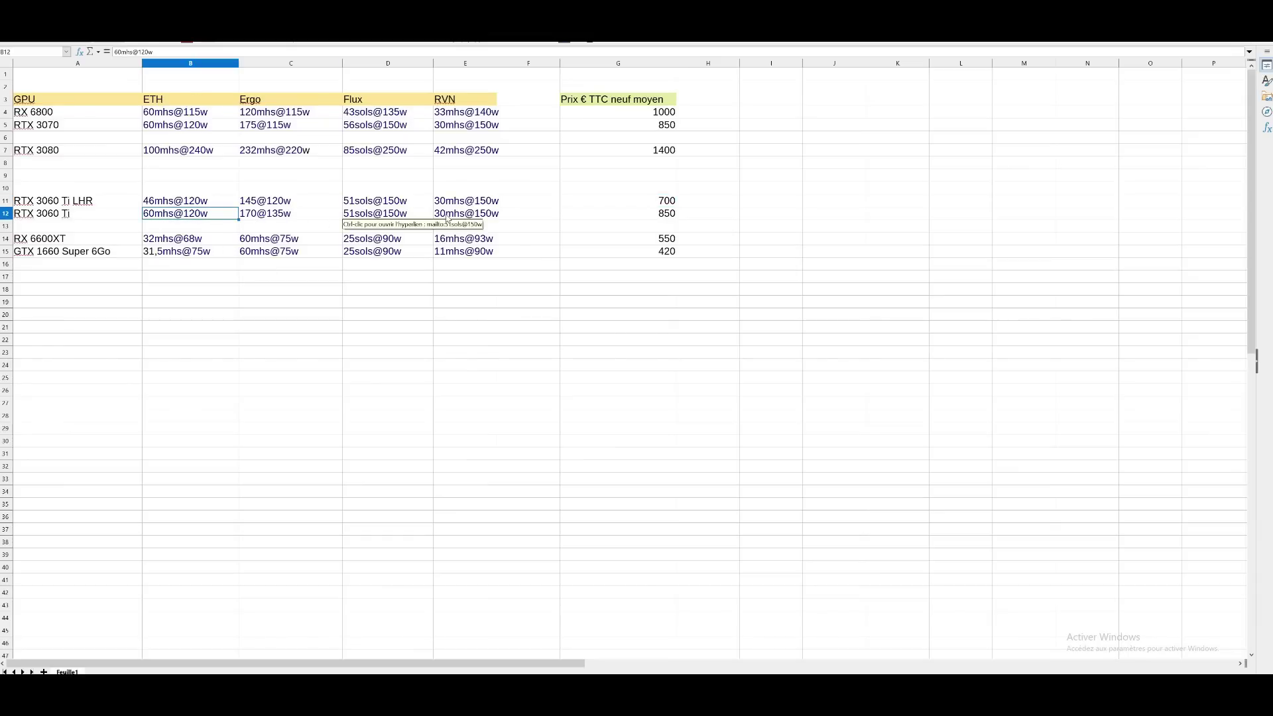
pyautogui.click(371, 214)
pyautogui.press('Right')
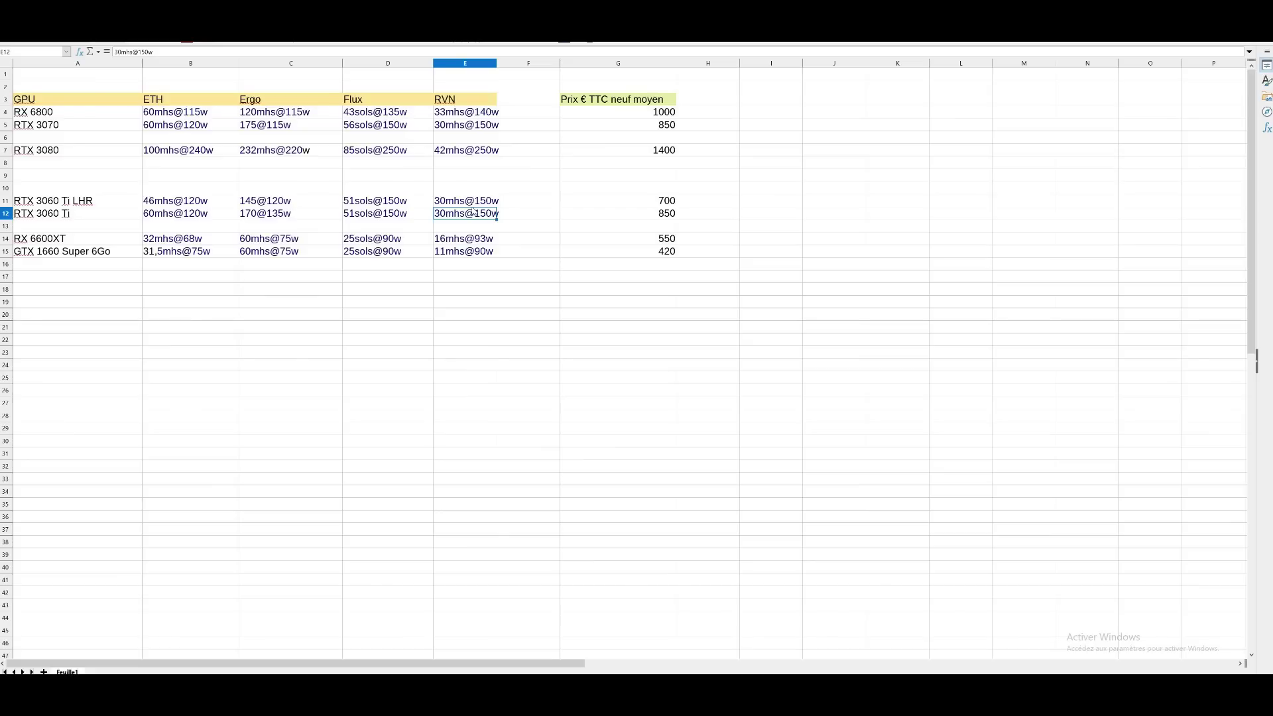
pyautogui.press('Left')
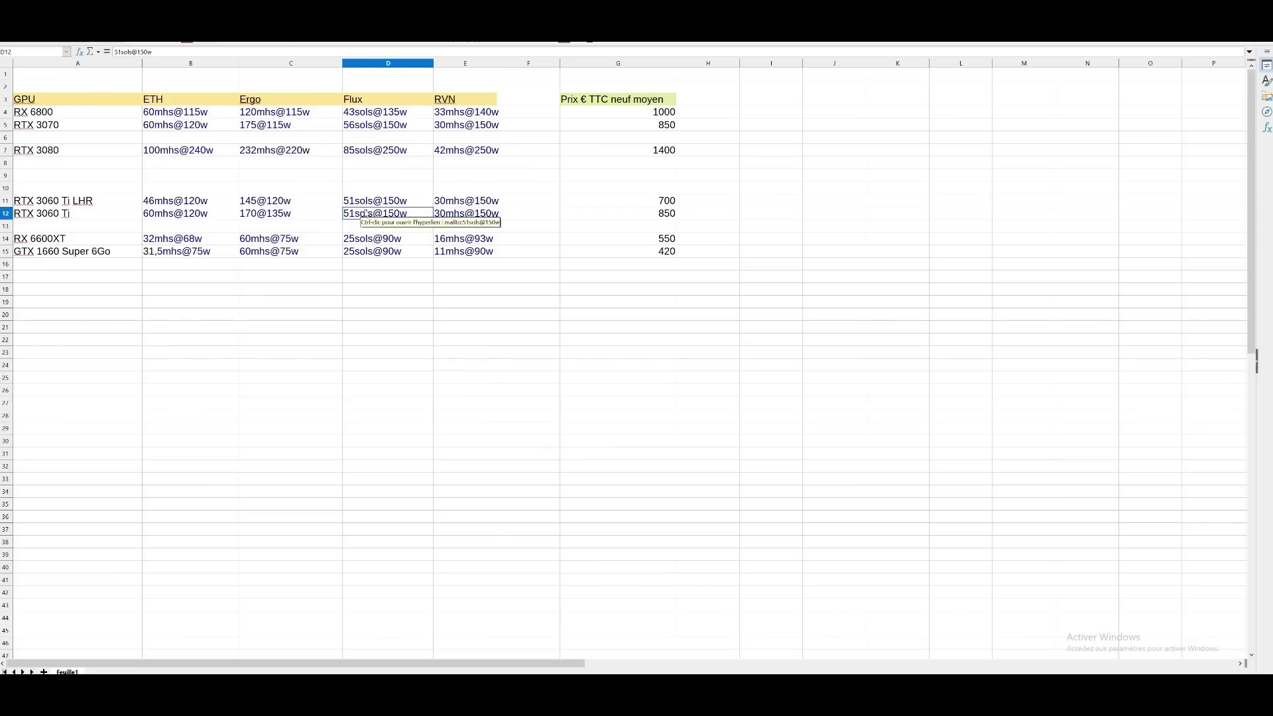
pyautogui.click(273, 202)
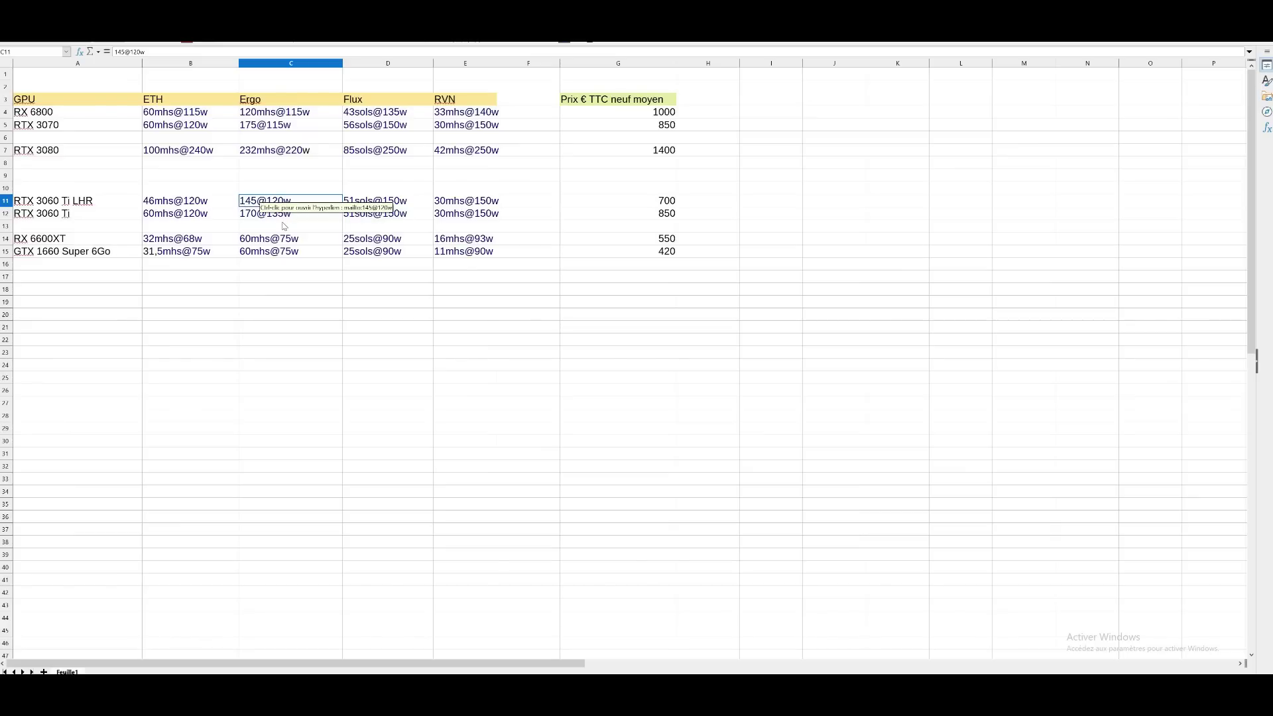
pyautogui.click(267, 219)
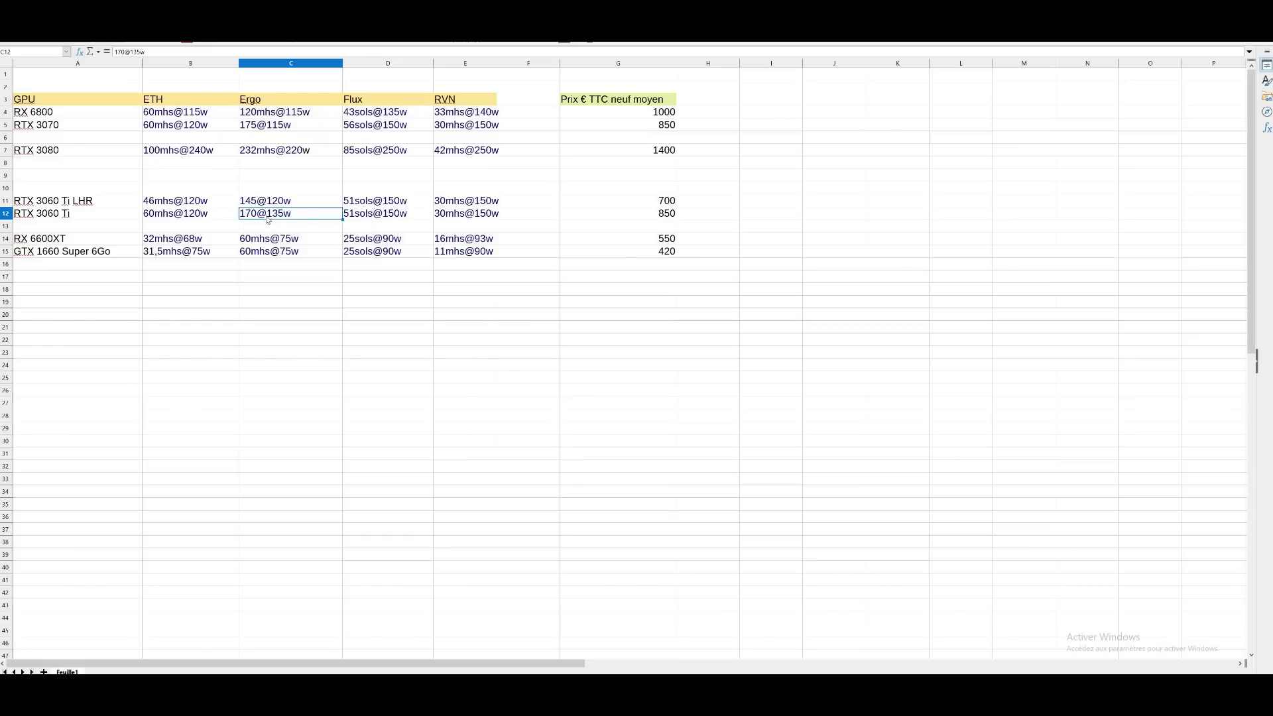
# Step: Examine the RX 6600XT and GTX 1660 Super 6Go entries as the pair to compare, including the 6Go memory size
pyautogui.click(90, 254)
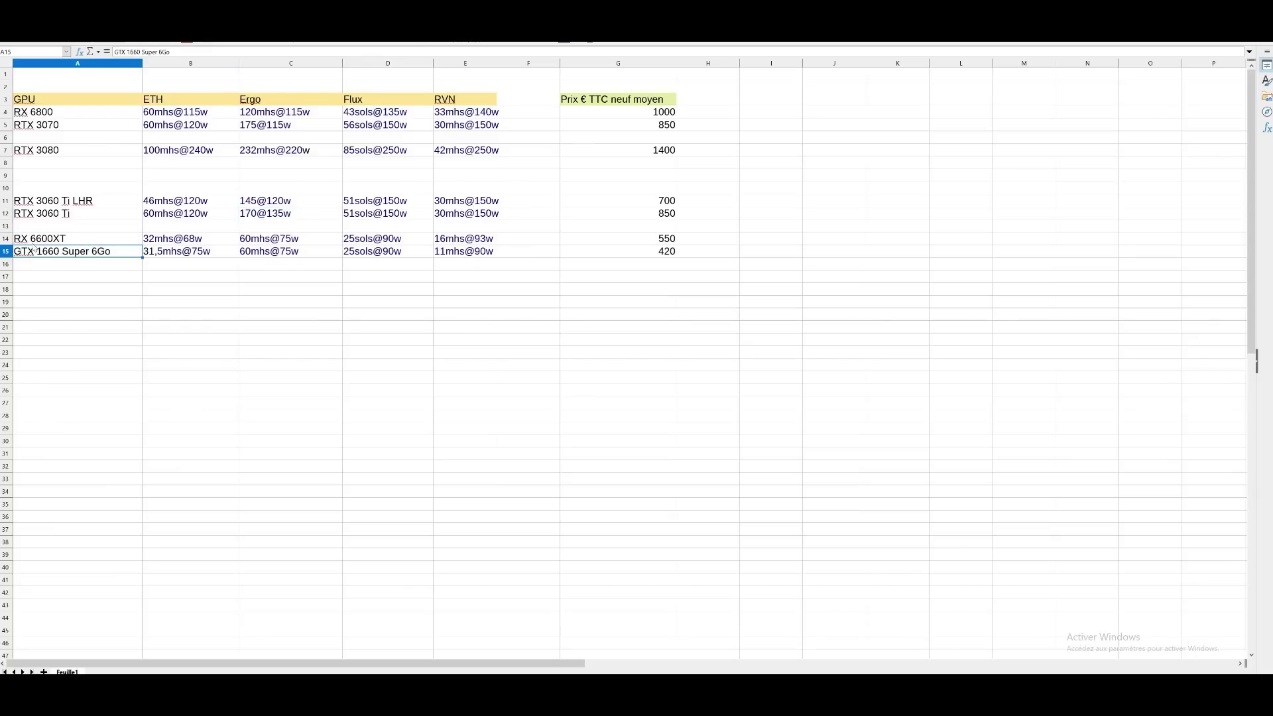
pyautogui.click(70, 241)
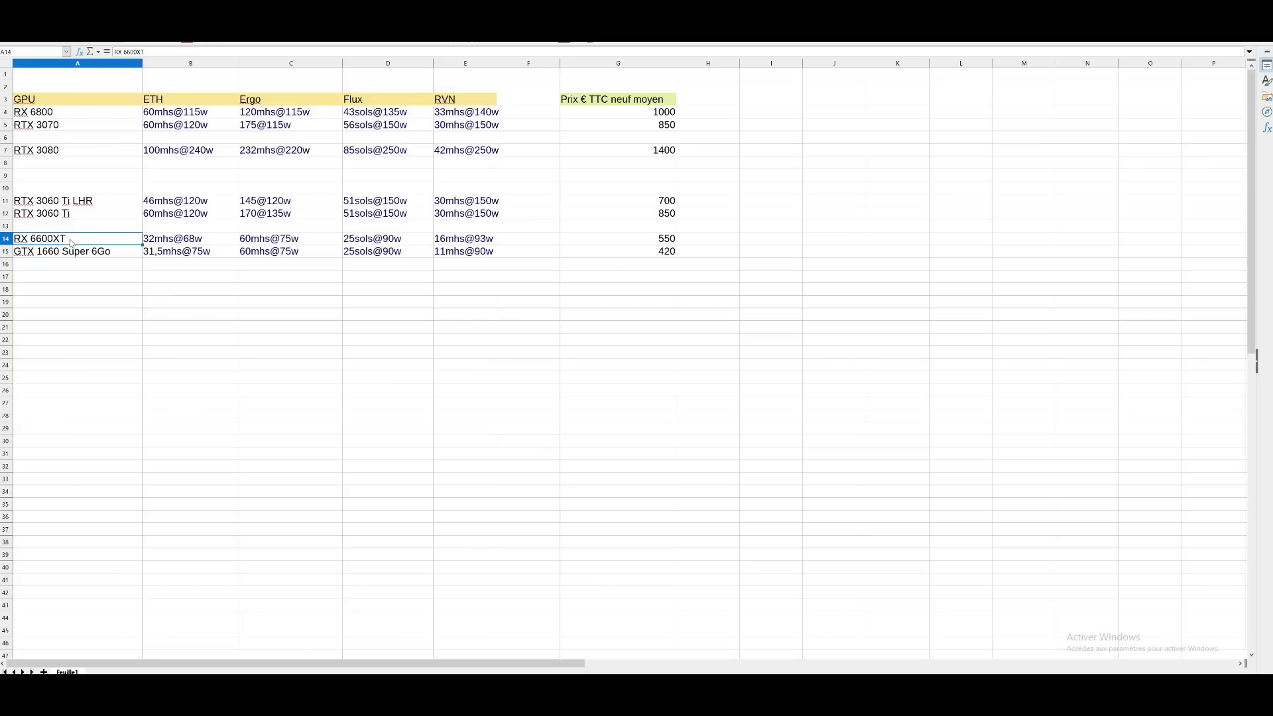
pyautogui.click(35, 256)
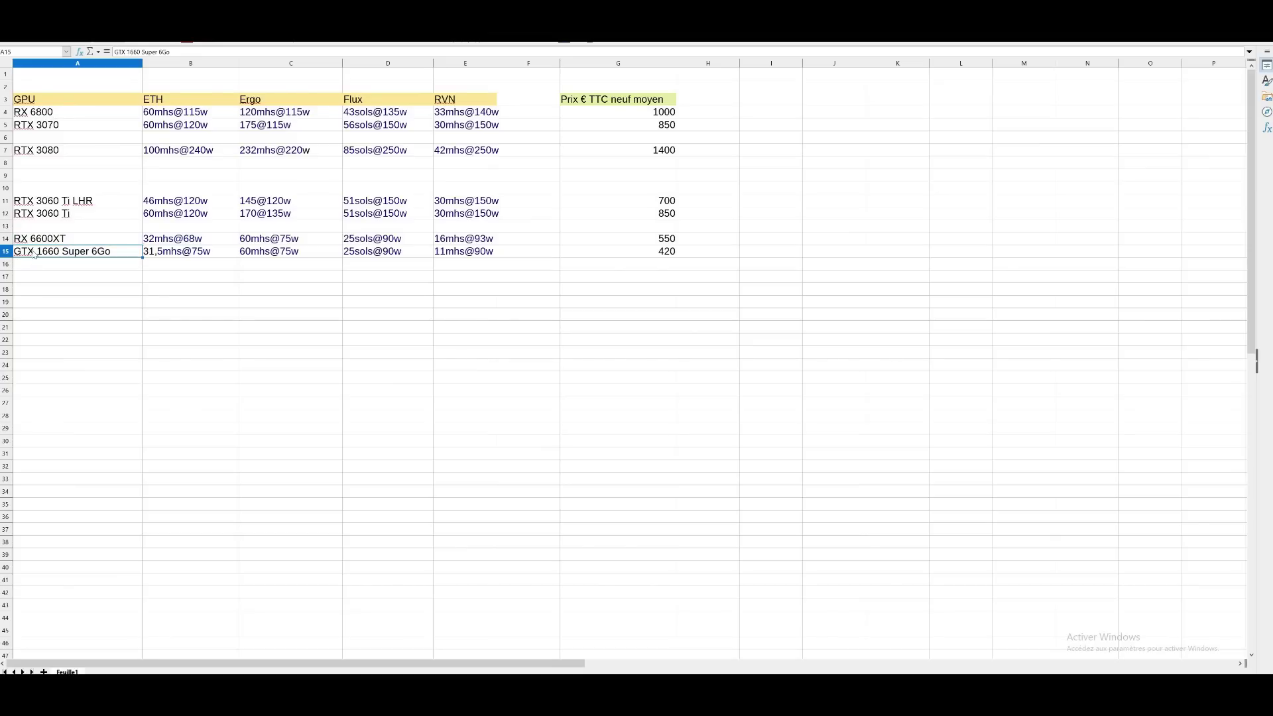
pyautogui.doubleClick(113, 252)
pyautogui.doubleClick(118, 252)
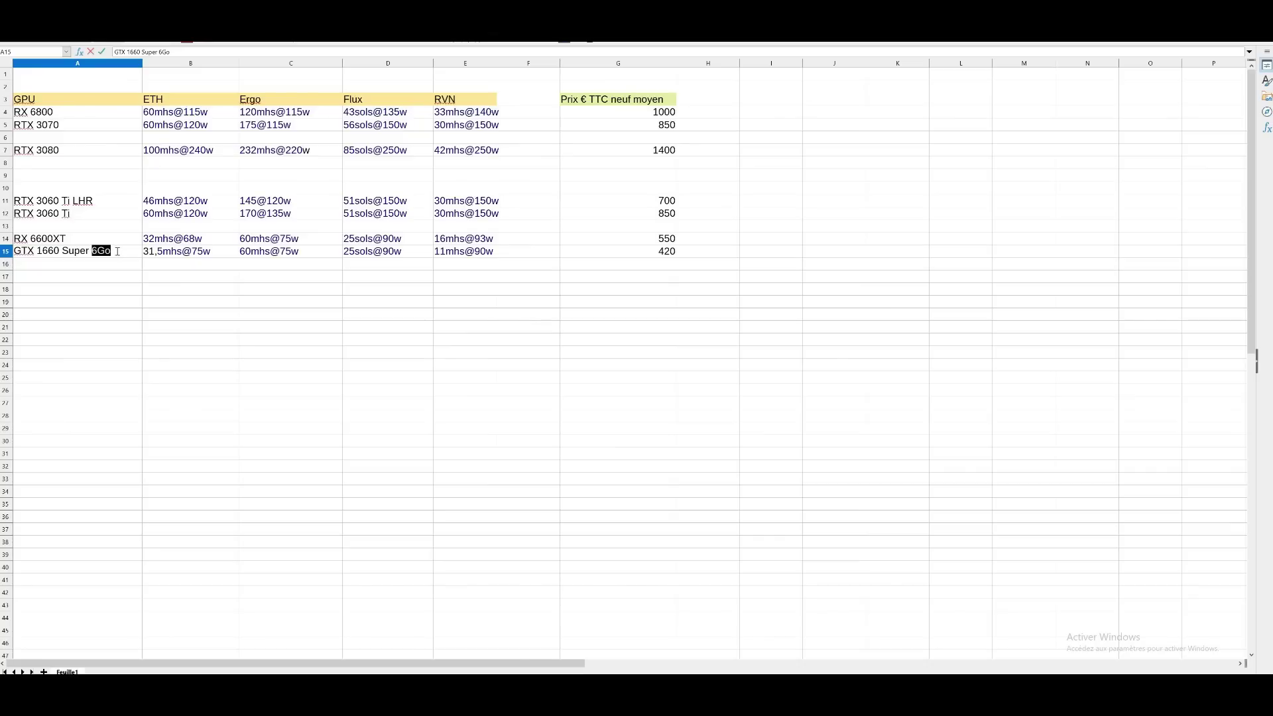
pyautogui.click(118, 251)
pyautogui.press('Return')
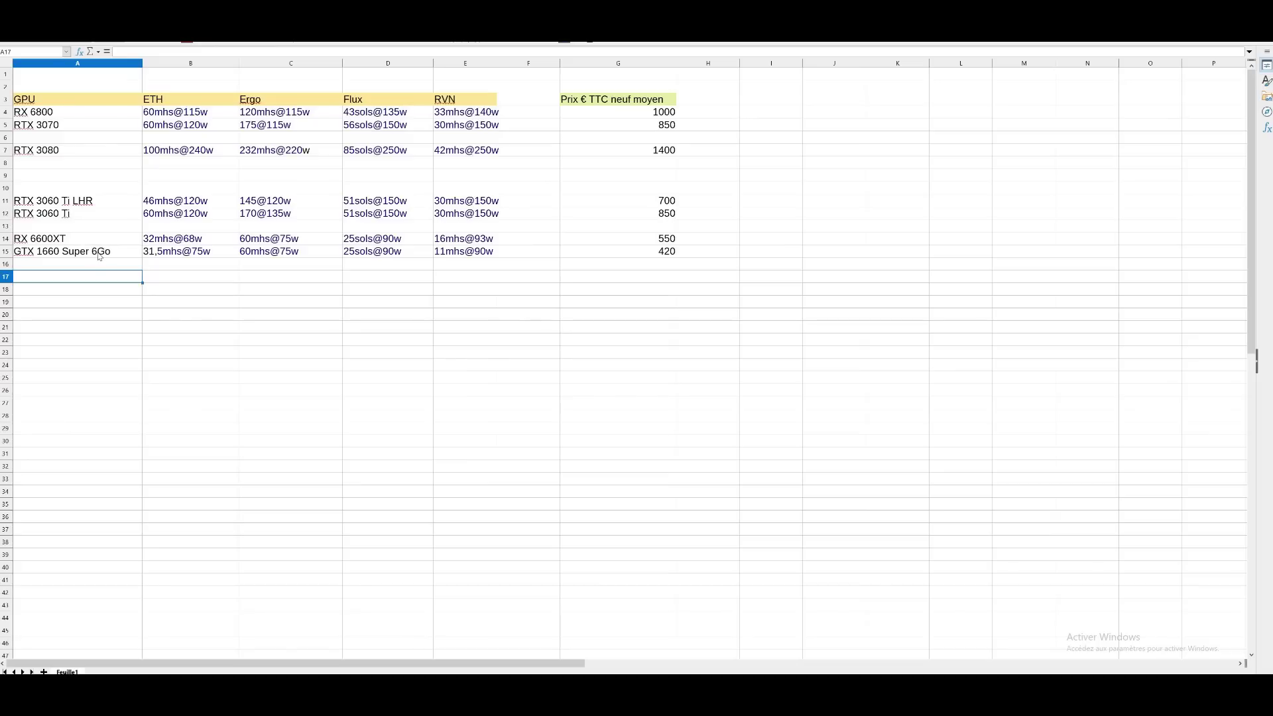
pyautogui.click(118, 254)
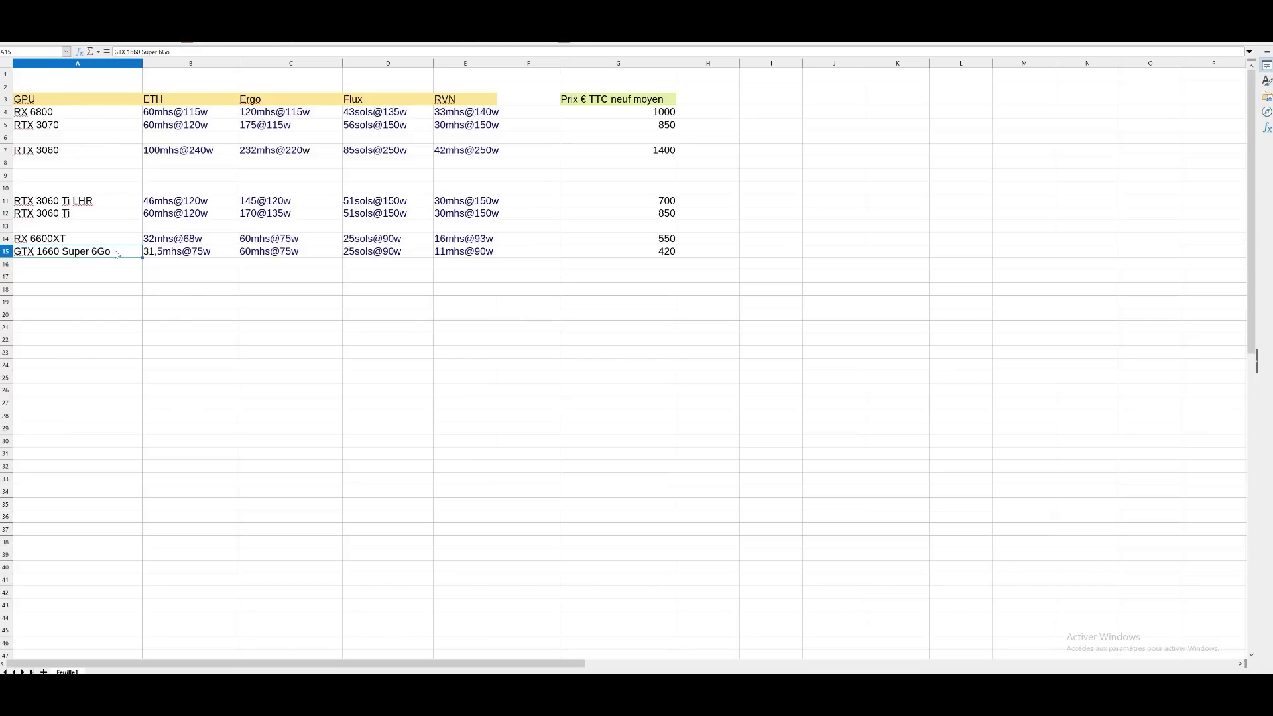
pyautogui.click(43, 240)
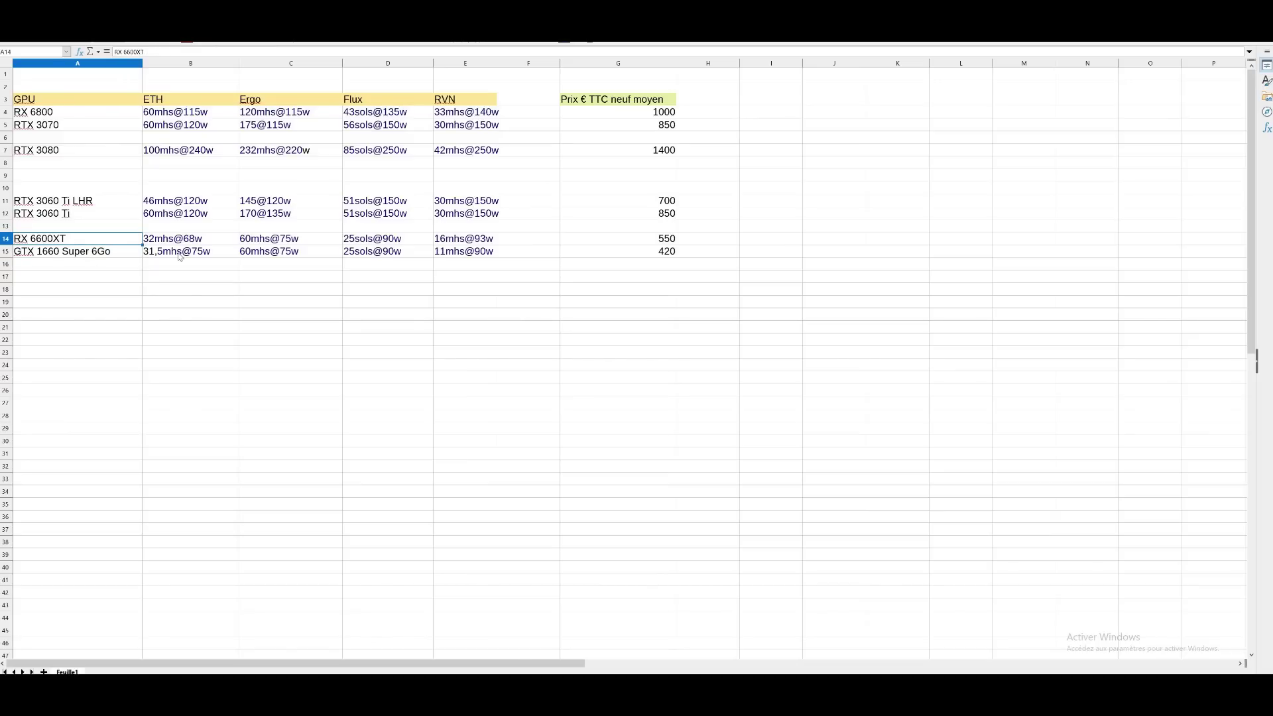
# Step: Compare the ETH hashrate and power draw of the RX 6600XT with those of the RTX 3070
pyautogui.click(198, 302)
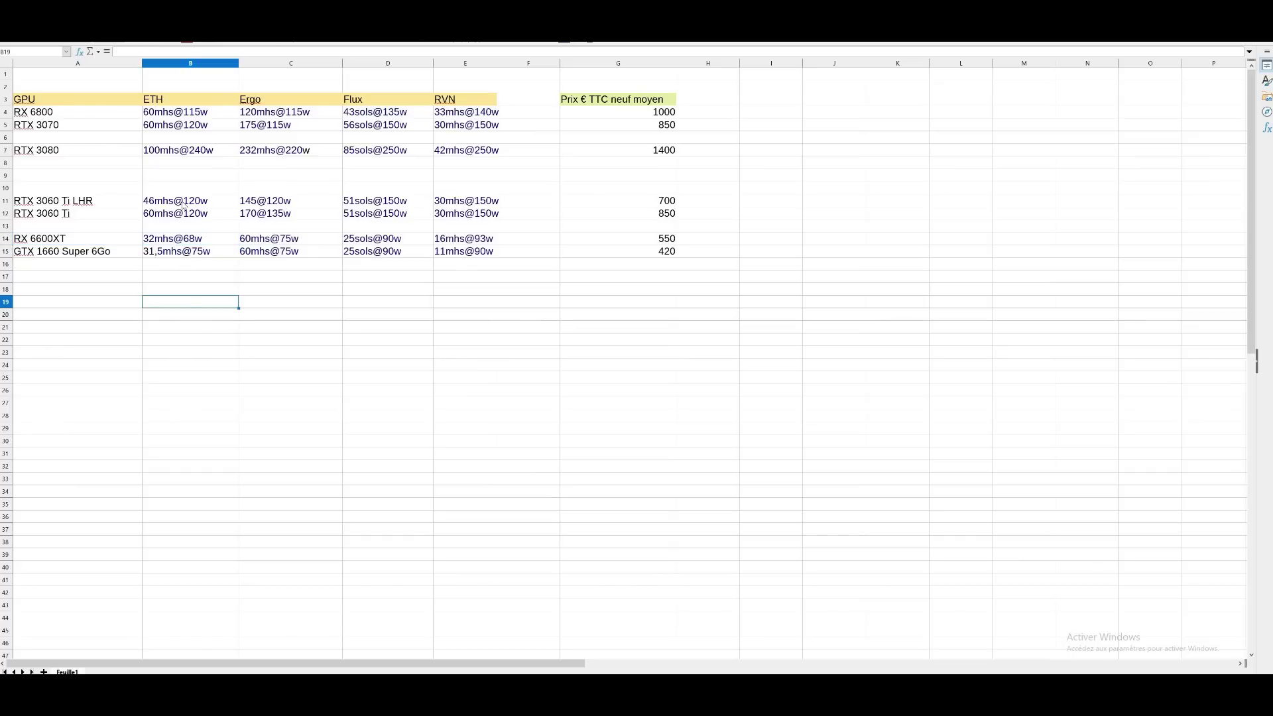
pyautogui.click(171, 241)
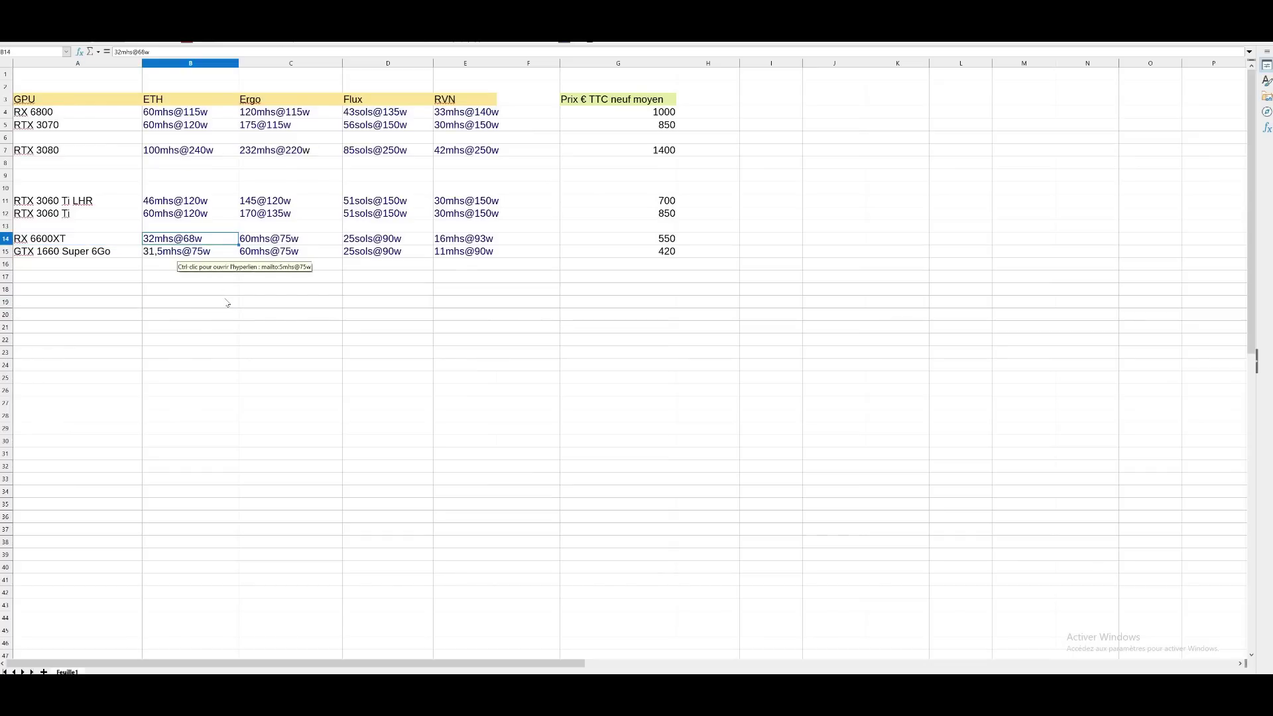
pyautogui.click(103, 246)
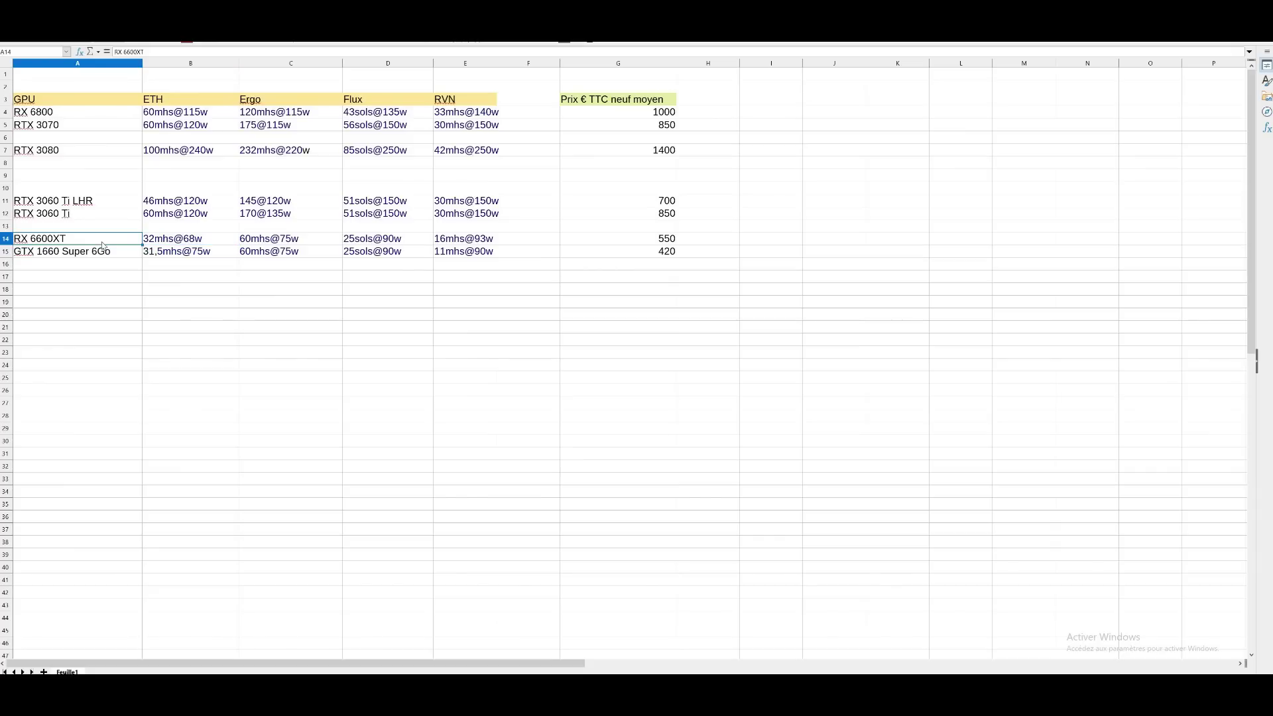
pyautogui.click(163, 242)
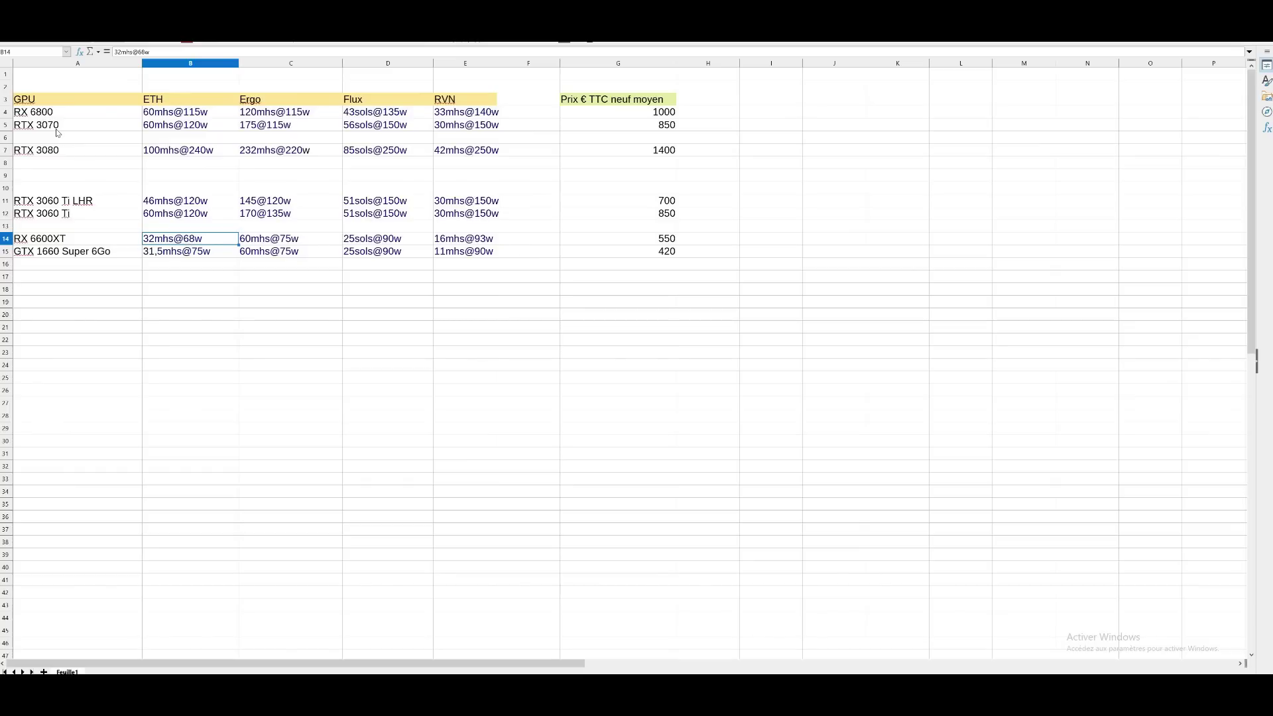
pyautogui.click(110, 132)
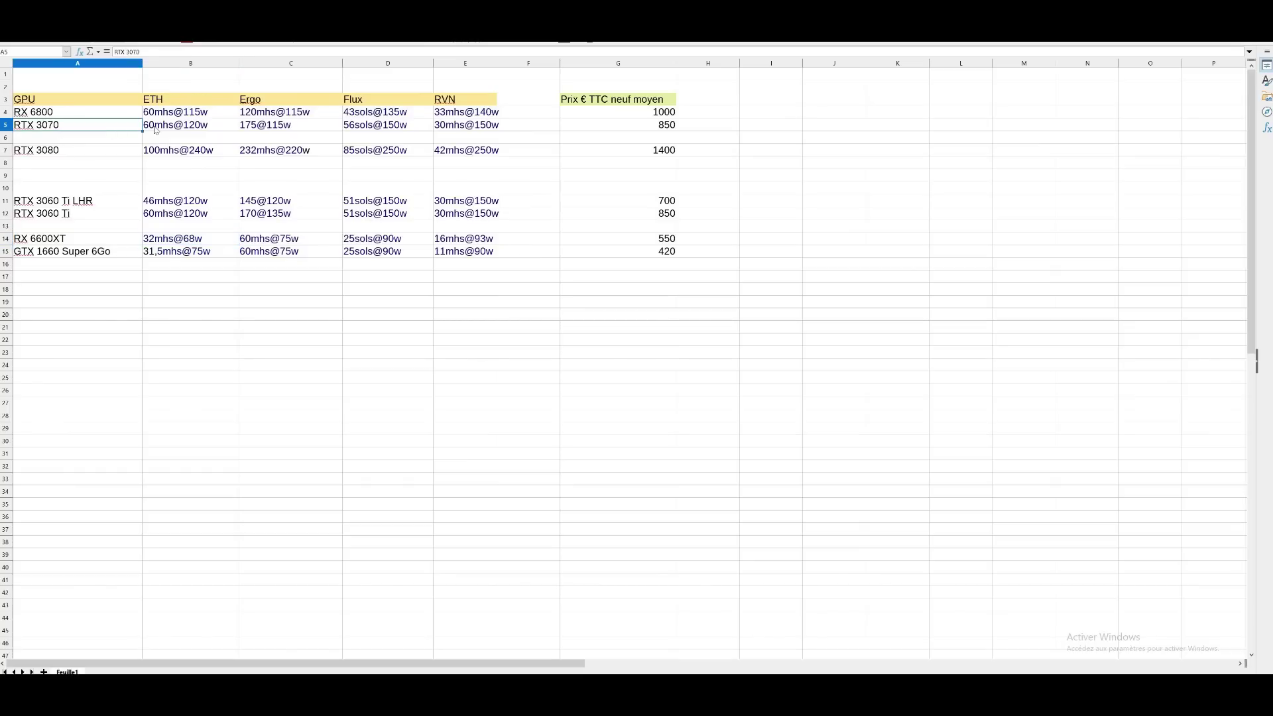
pyautogui.click(152, 127)
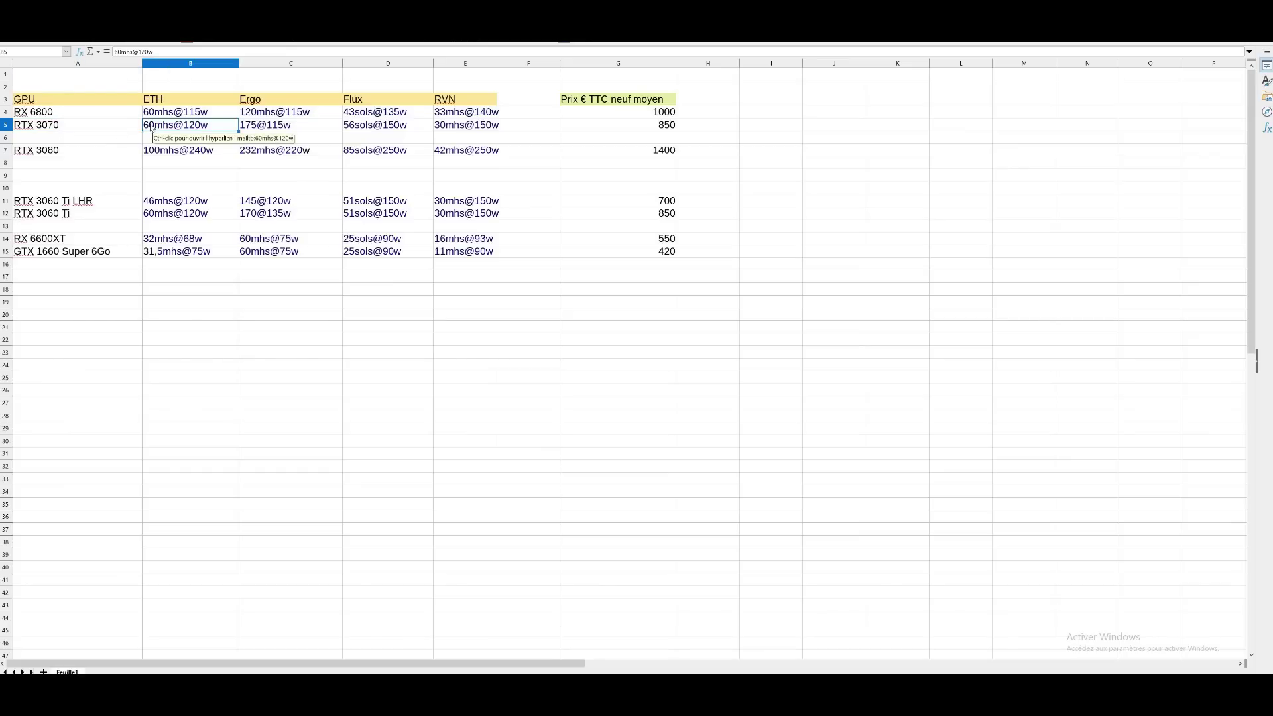
pyautogui.click(190, 243)
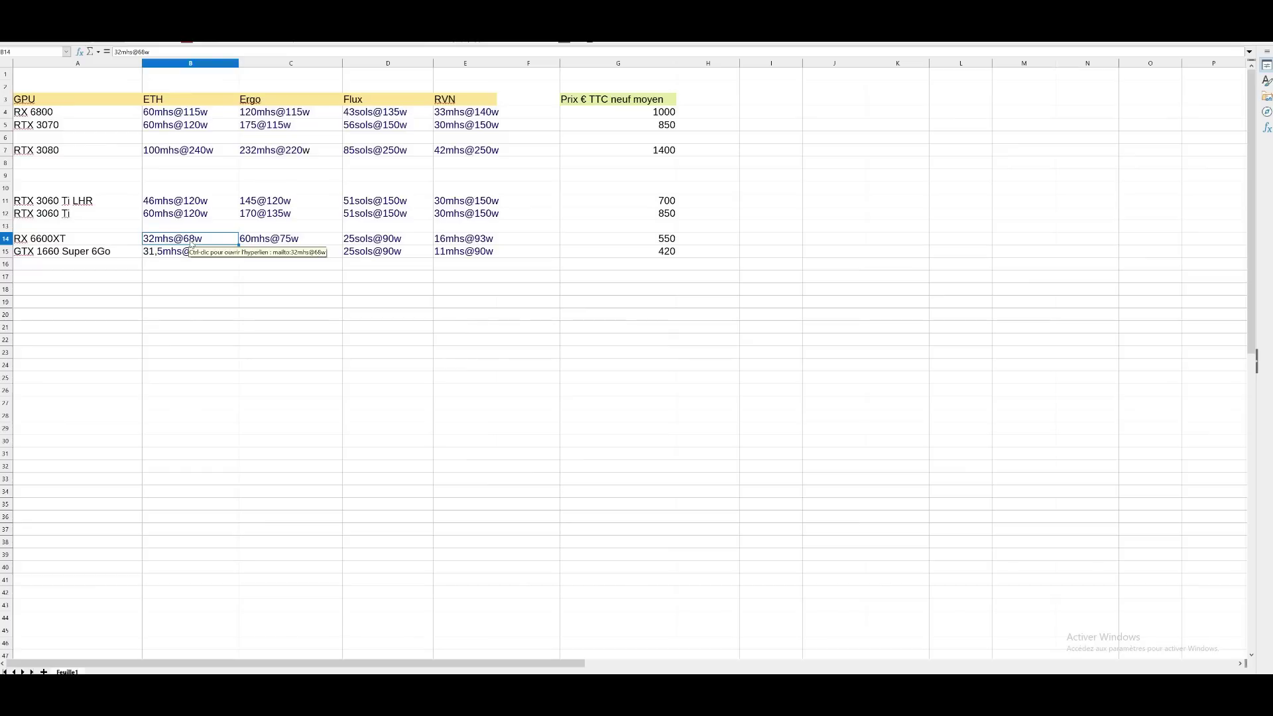
# Step: Compare the RX 6600XT's ETH figure with the RTX 3070 through RTX 3060 Ti entries
pyautogui.click(76, 124)
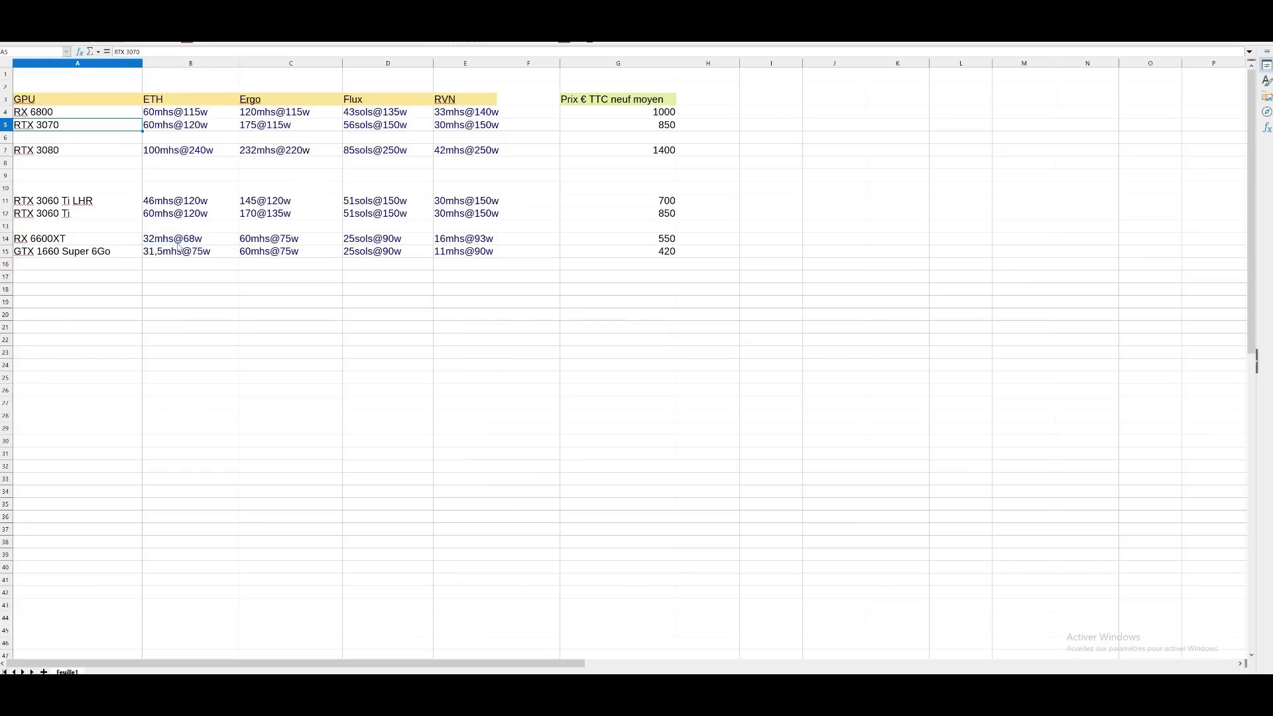
pyautogui.press('Down')
pyautogui.press('Down')
pyautogui.press('Down')
pyautogui.press('Down')
pyautogui.press('Down')
pyautogui.press('Down')
pyautogui.press('Down')
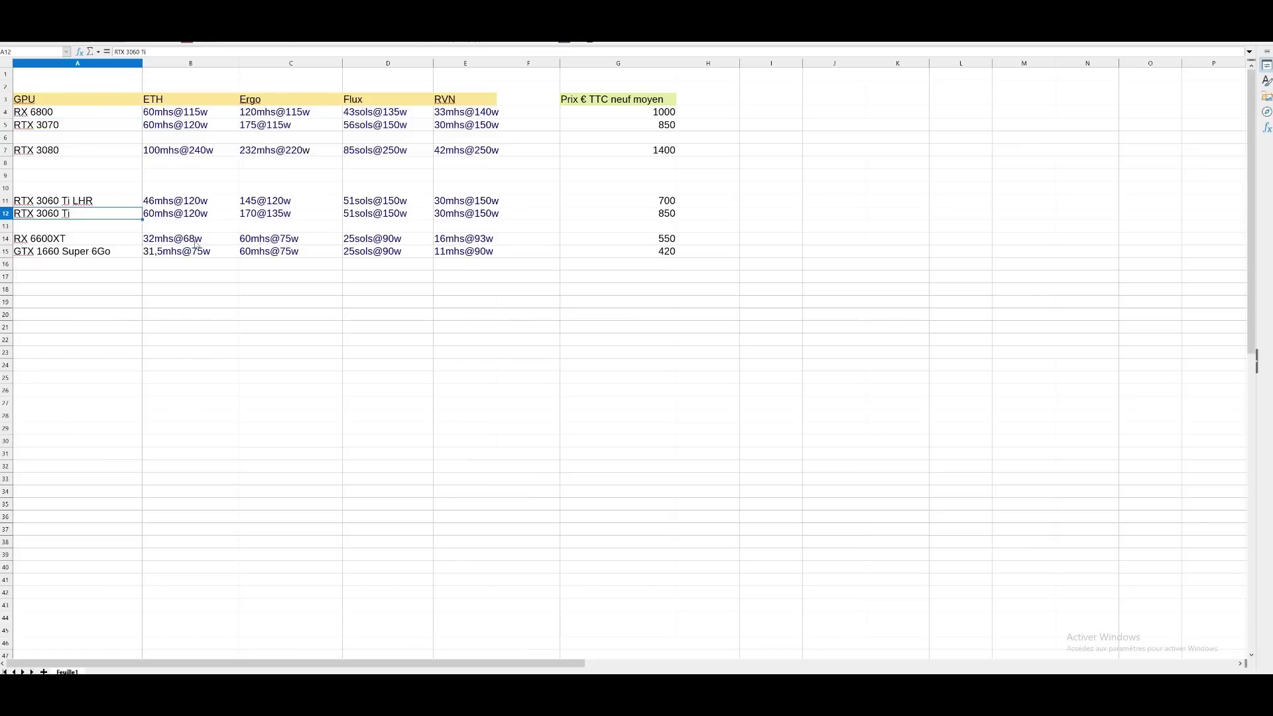
pyautogui.click(196, 243)
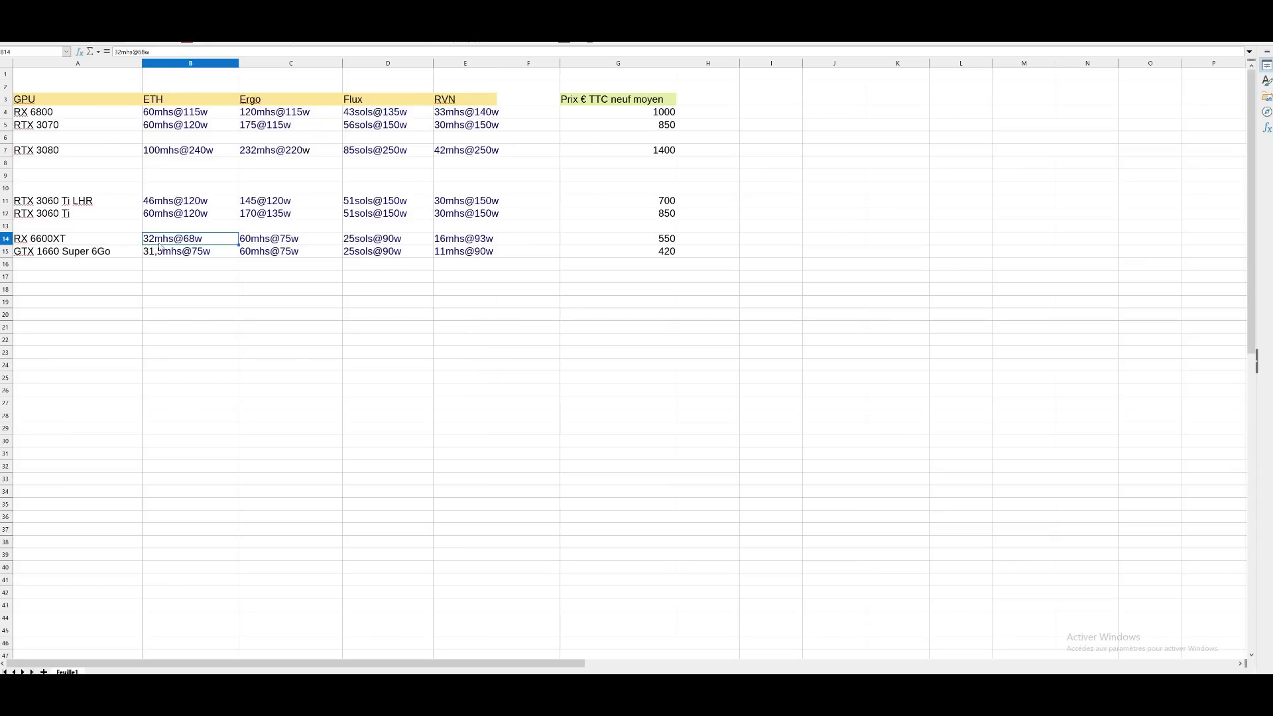
# Step: Review the ETH column from the RX 6600XT up to the RTX 3070 to compare power efficiency
pyautogui.click(90, 245)
pyautogui.press('Right')
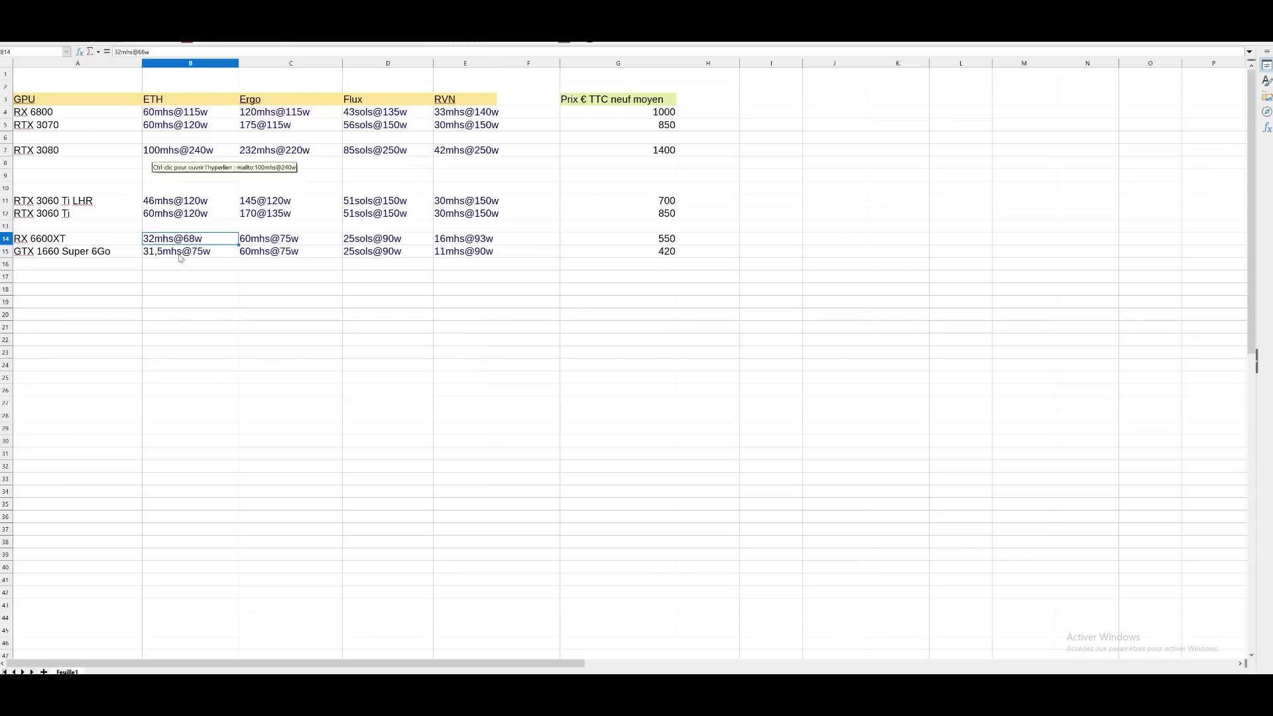
pyautogui.press('Up')
pyautogui.press('Up')
pyautogui.press('Up')
pyautogui.press('Up')
pyautogui.press('Up')
pyautogui.press('Up')
pyautogui.press('Up')
pyautogui.press('Up')
pyautogui.press('Up')
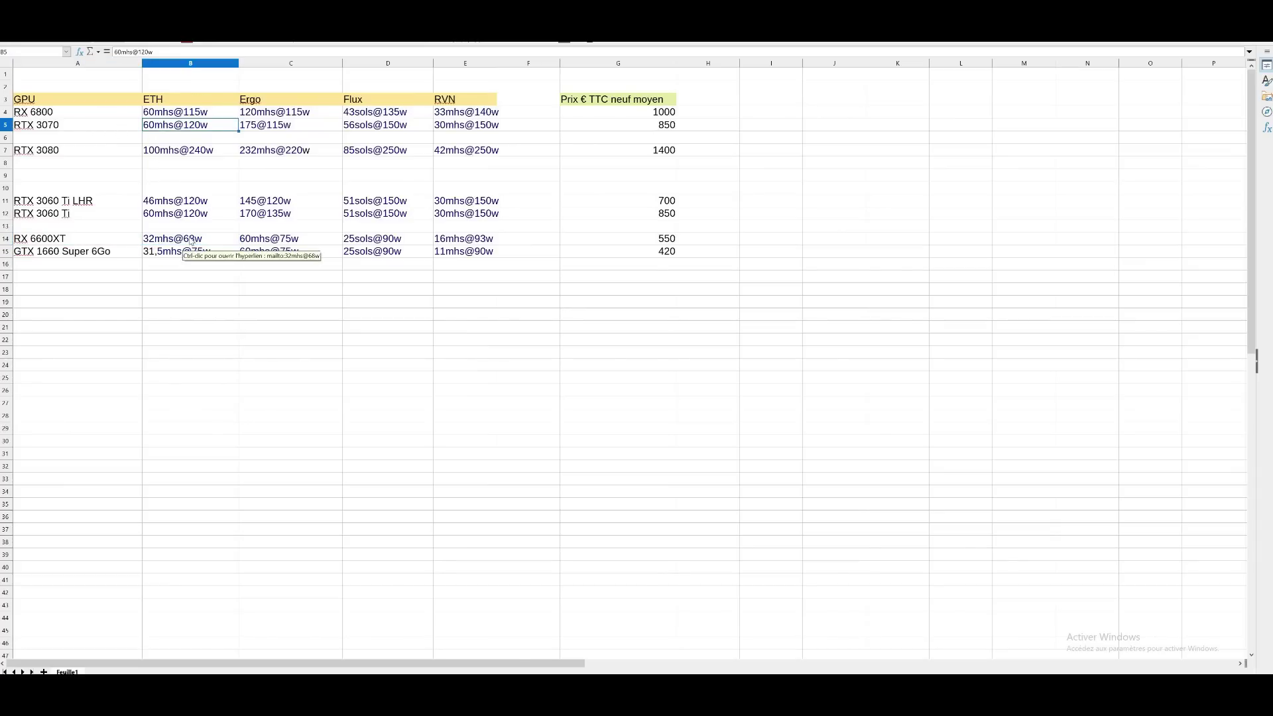
# Step: Compare the ETH hashrate and power draw of the RX 6600XT with those of the GTX 1660 Super 6Go
pyautogui.click(191, 242)
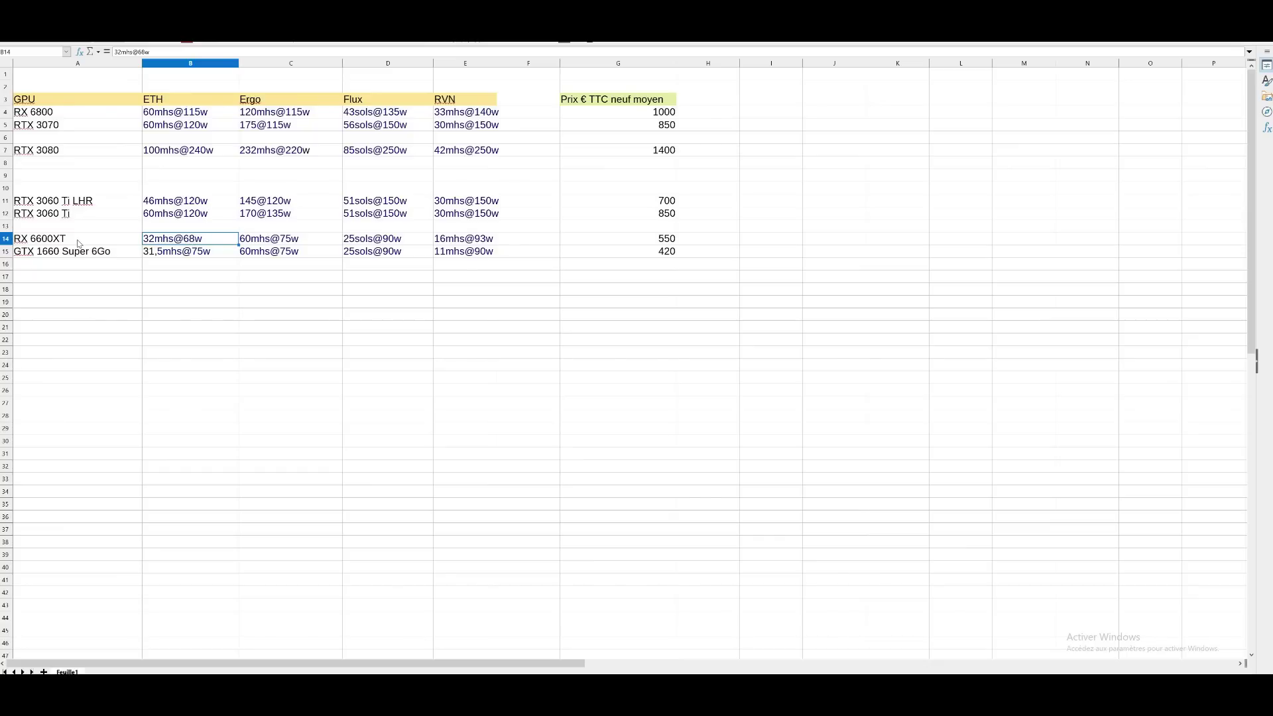
pyautogui.press('Right')
pyautogui.press('Left')
pyautogui.press('Left')
pyautogui.press('Down')
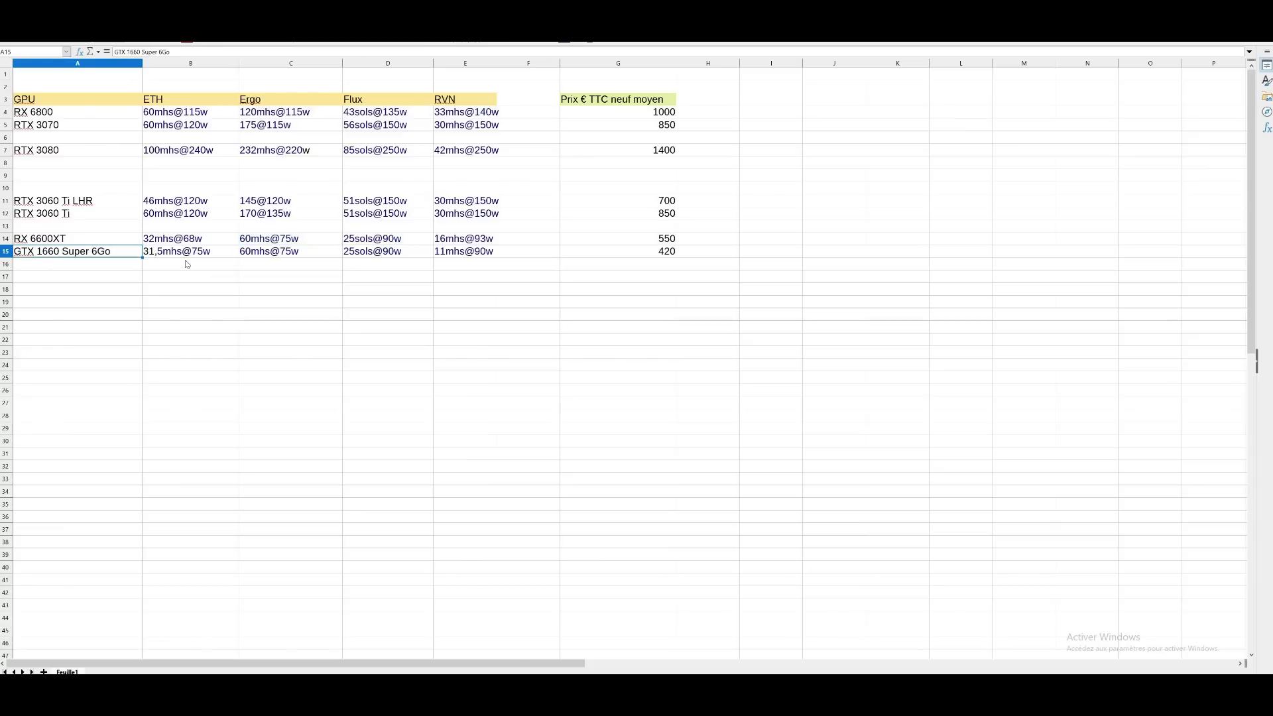
pyautogui.press('Up')
pyautogui.press('Right')
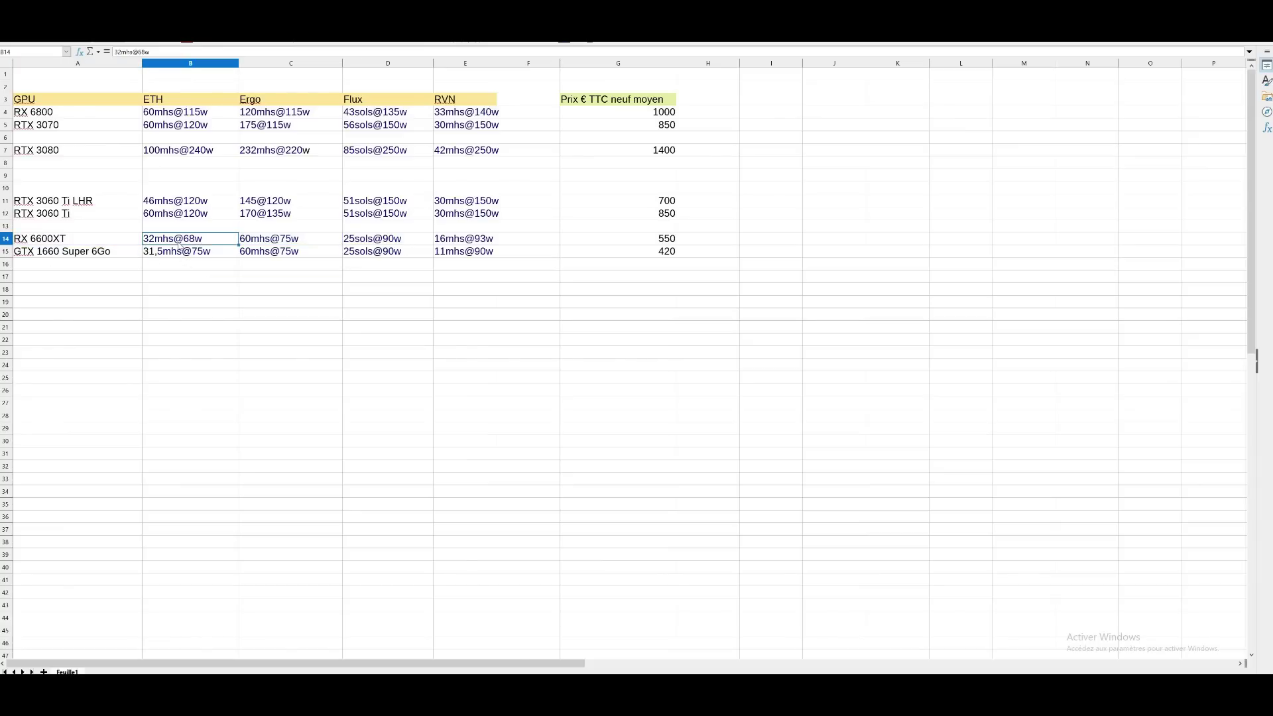
pyautogui.press('Down')
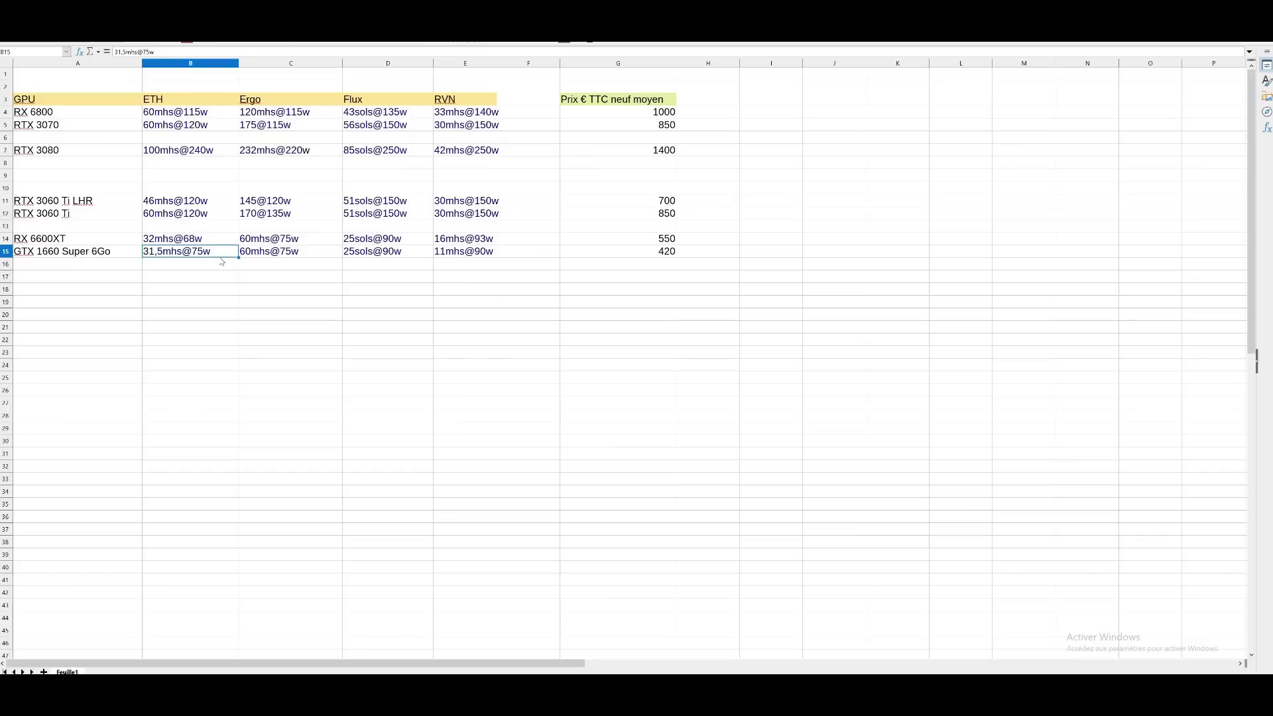
pyautogui.press('Left')
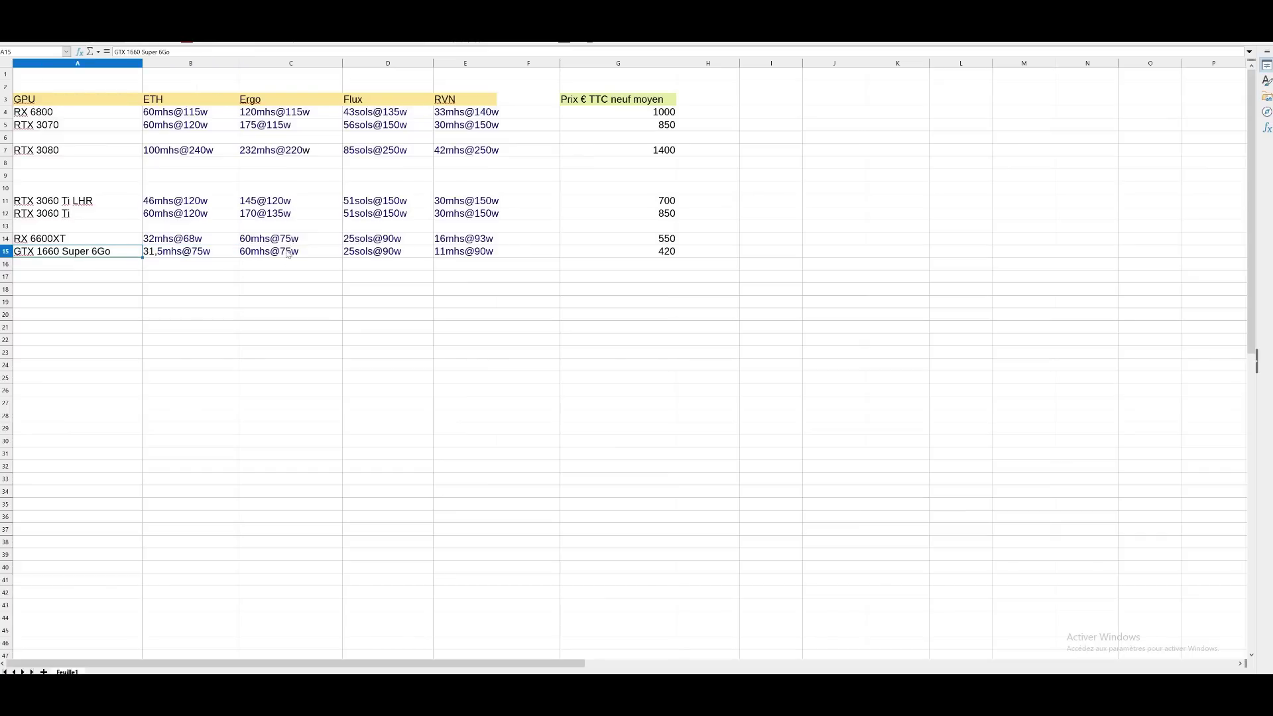
# Step: Compare the Ergo, Flux and RVN figures of the RX 6600XT and GTX 1660 Super 6Go
pyautogui.click(288, 255)
pyautogui.press('Up')
pyautogui.press('Down')
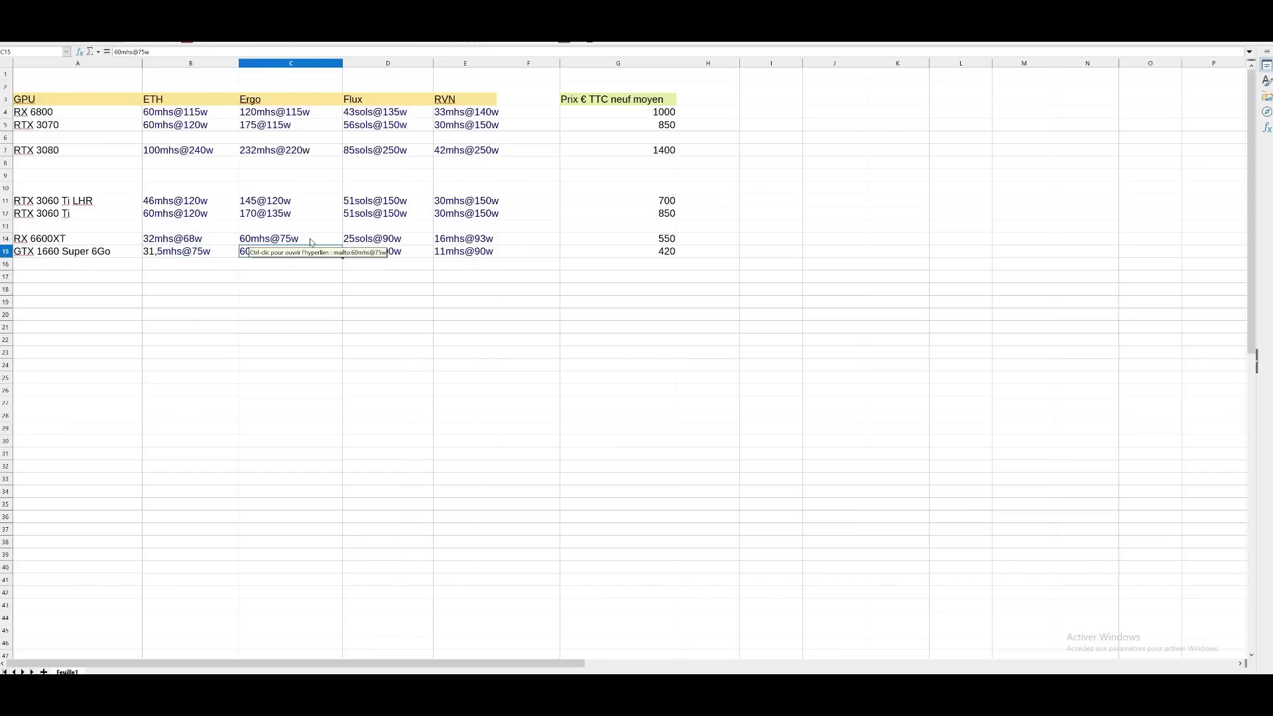
pyautogui.click(396, 255)
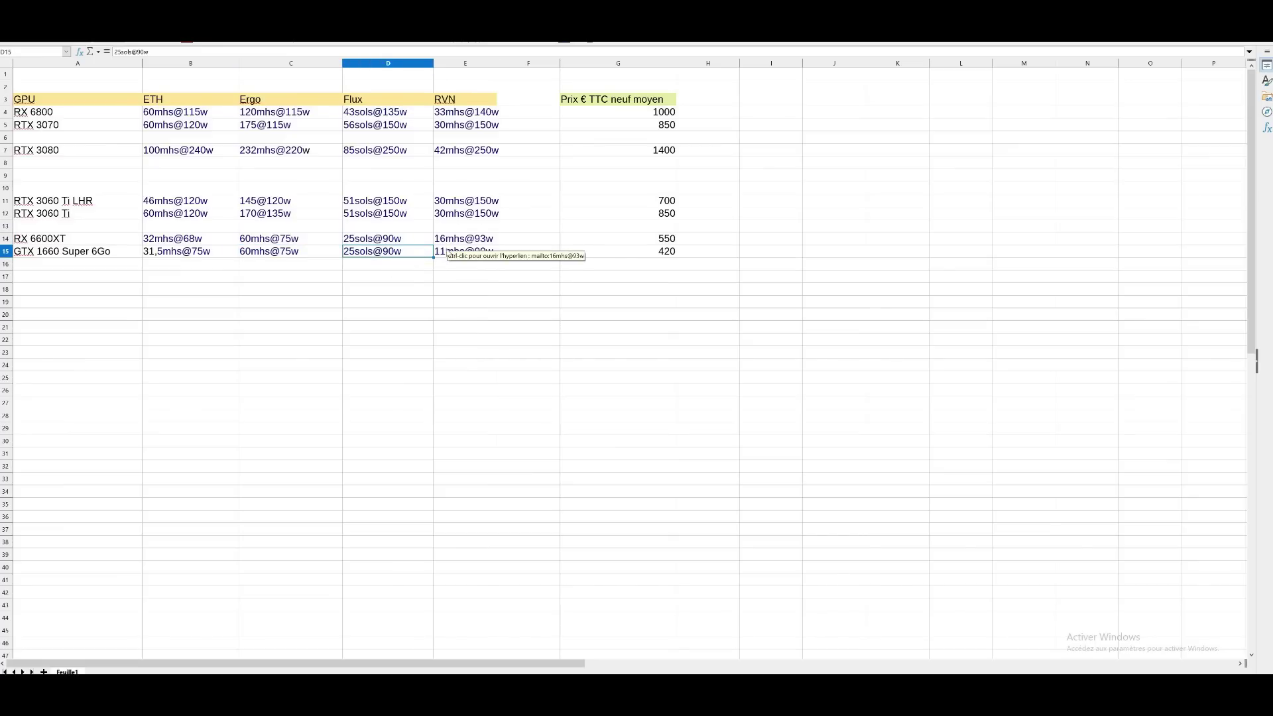
pyautogui.click(446, 244)
pyautogui.click(445, 252)
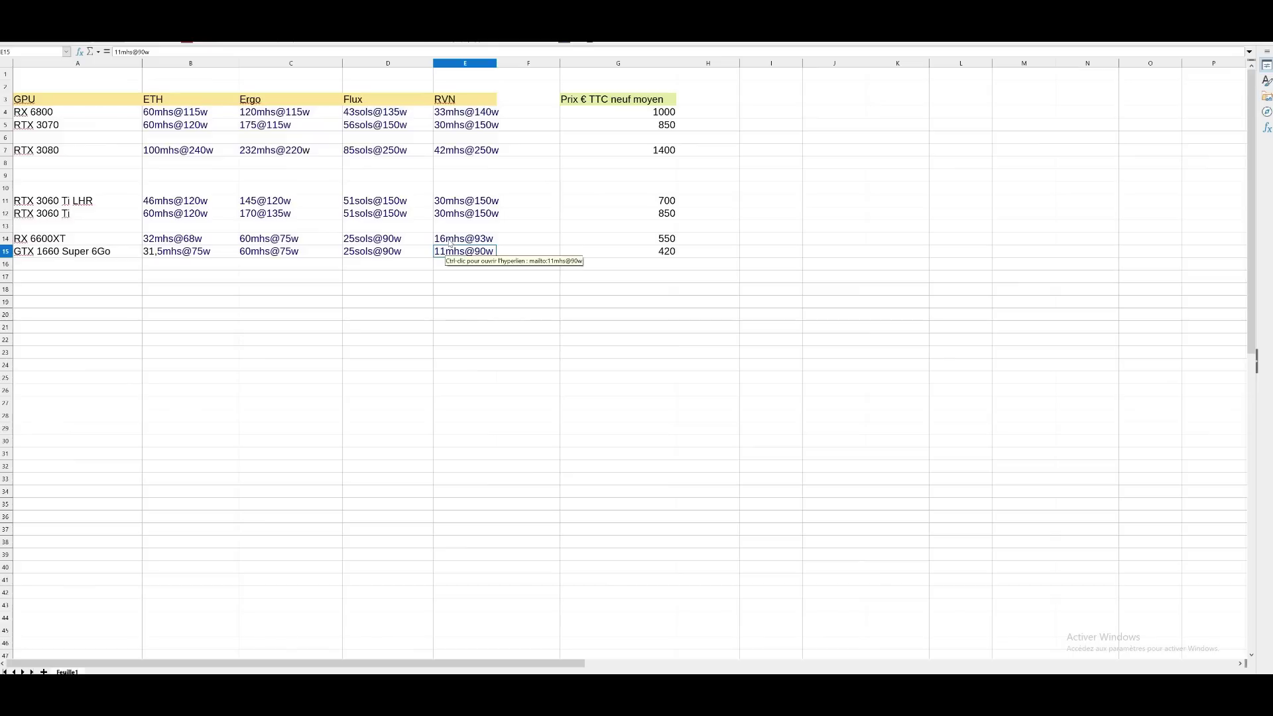
pyautogui.click(449, 241)
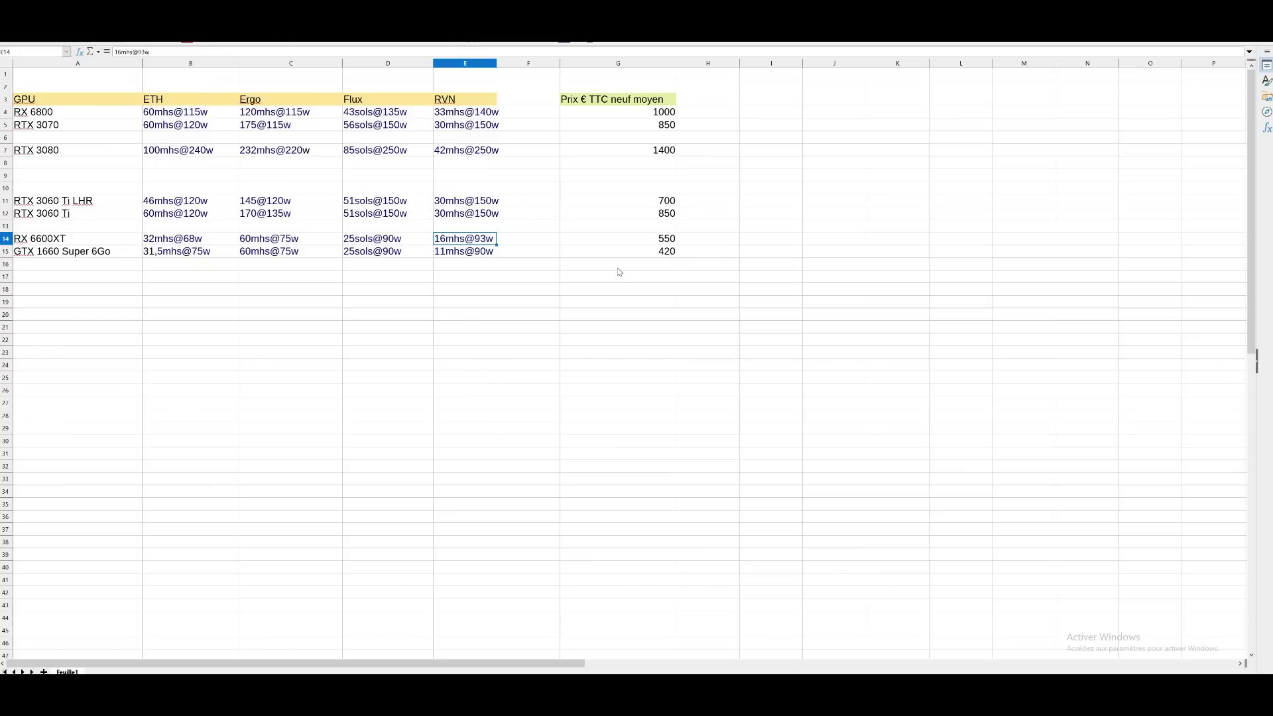
# Step: Compare the average new prices of the RX 6600XT and GTX 1660 Super 6Go
pyautogui.click(637, 239)
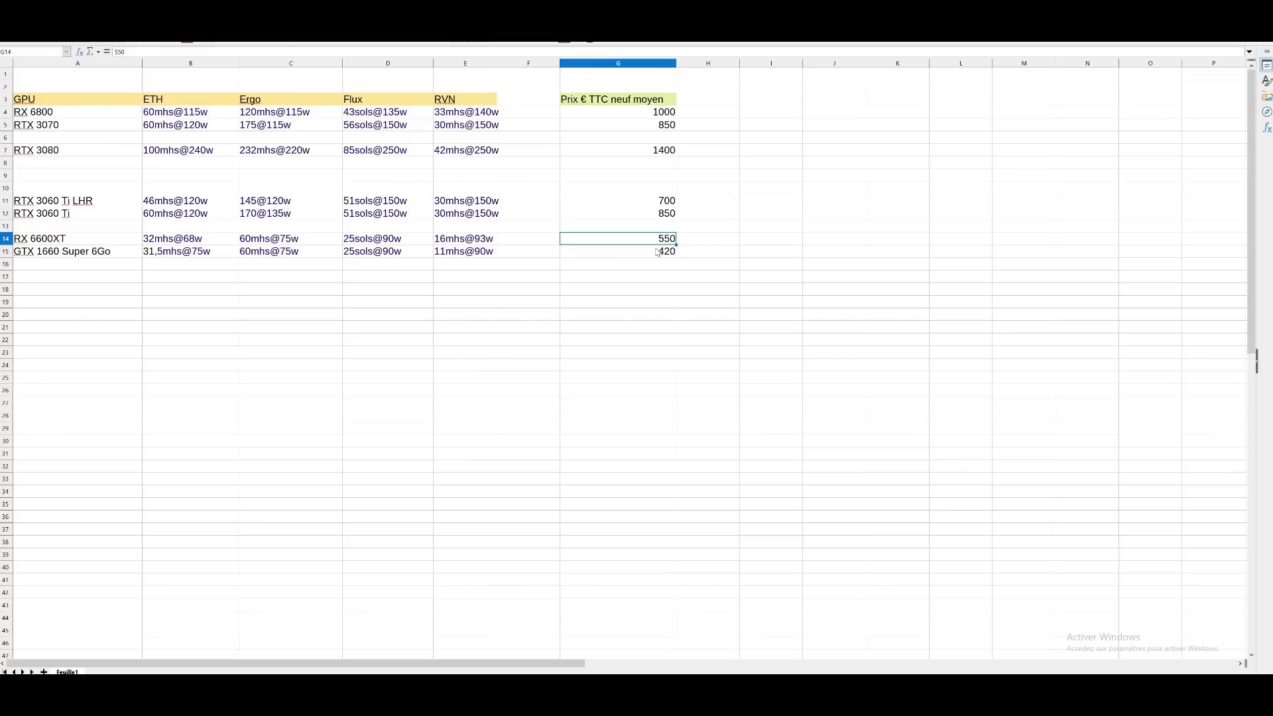
pyautogui.press('Down')
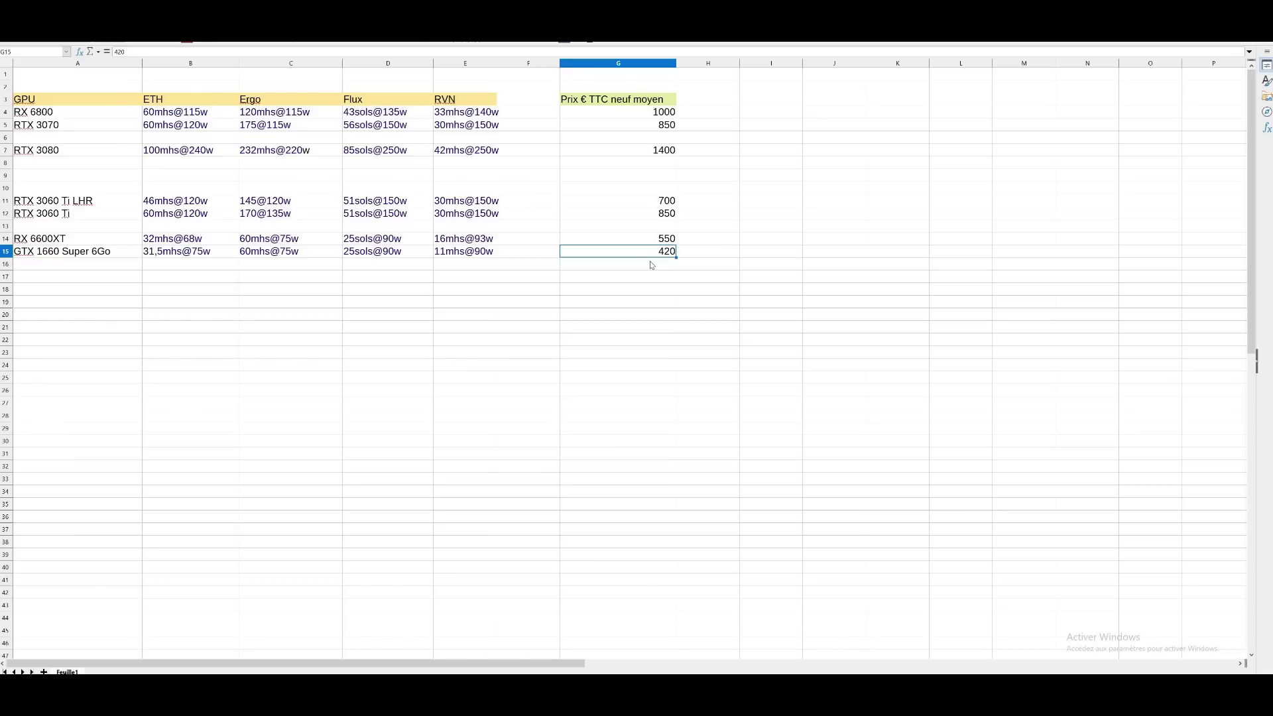
pyautogui.press('Down')
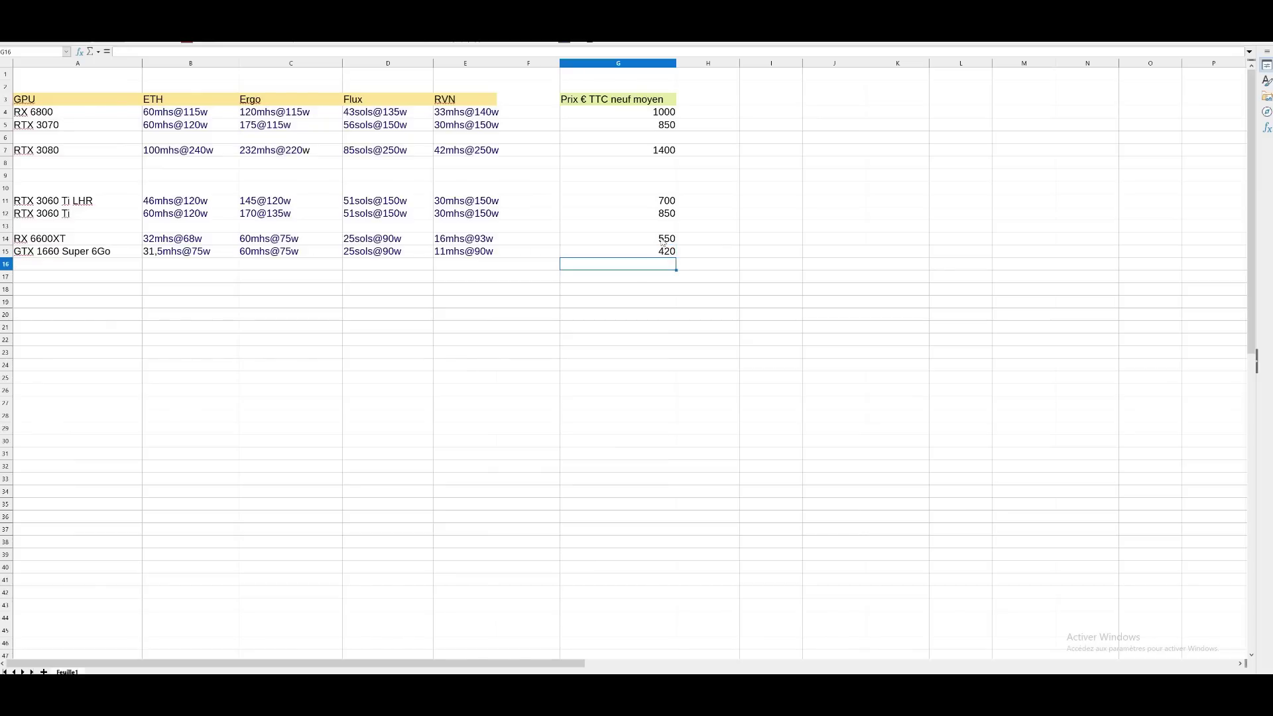
pyautogui.click(671, 243)
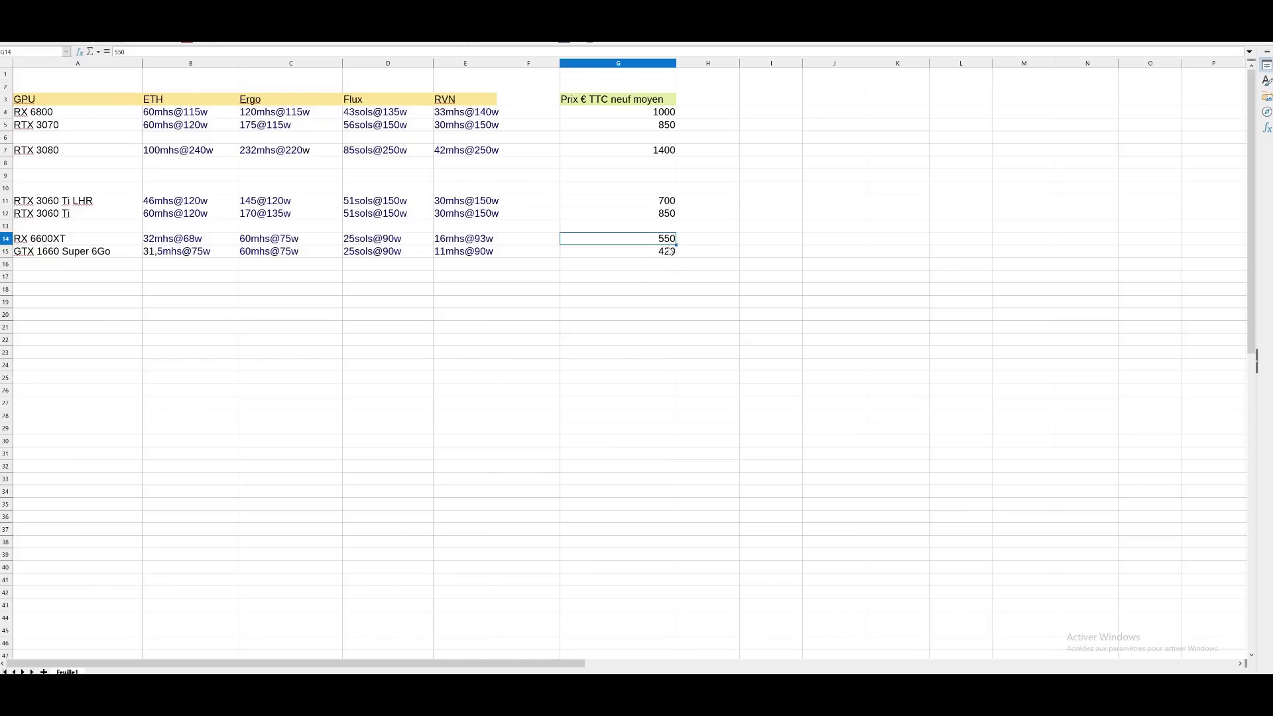
pyautogui.click(689, 252)
pyautogui.press('Left')
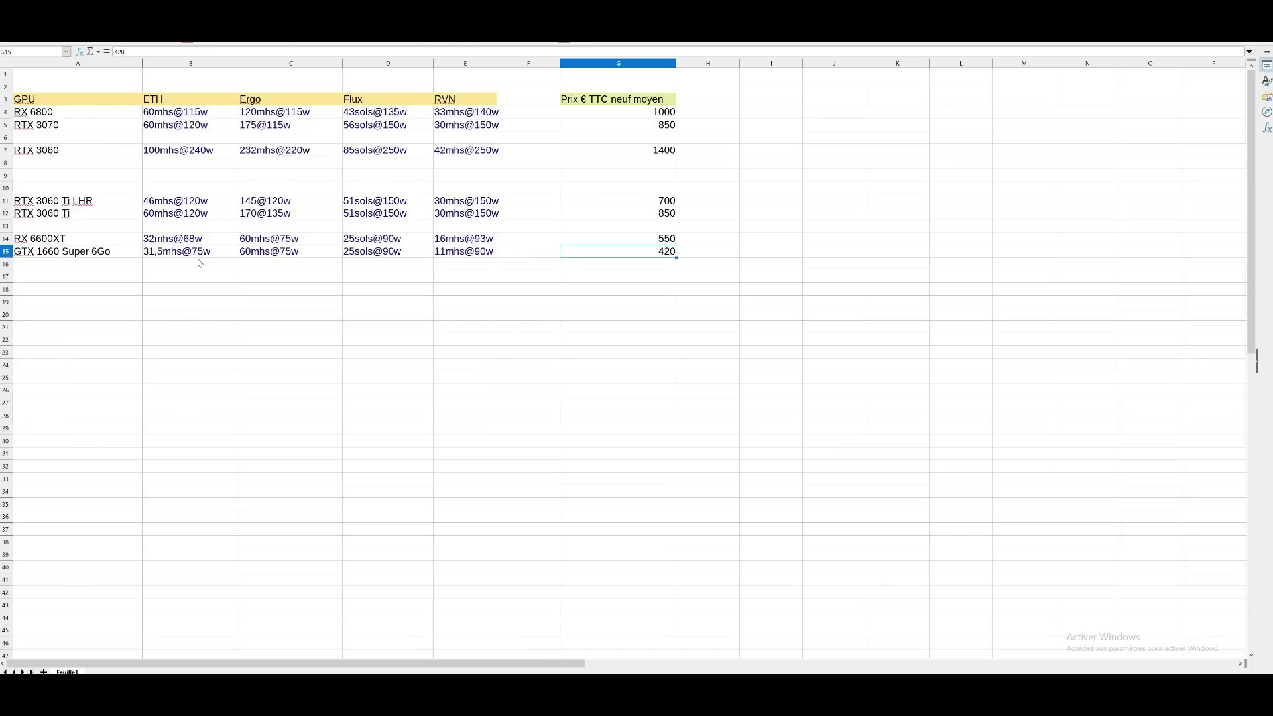
pyautogui.press('Home')
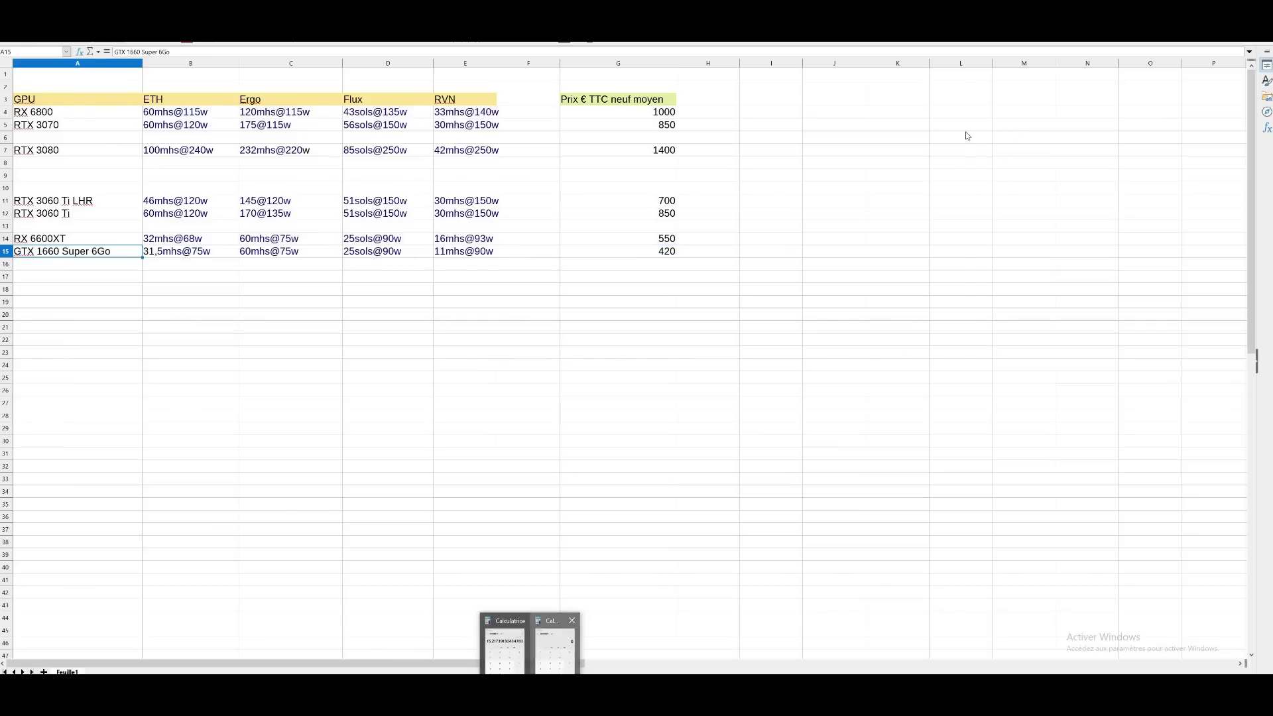
# Step: Switch to Calculator and divide the GTX 1660 Super's price of 420 by its ETH hashrate of 31,5
pyautogui.write('420')
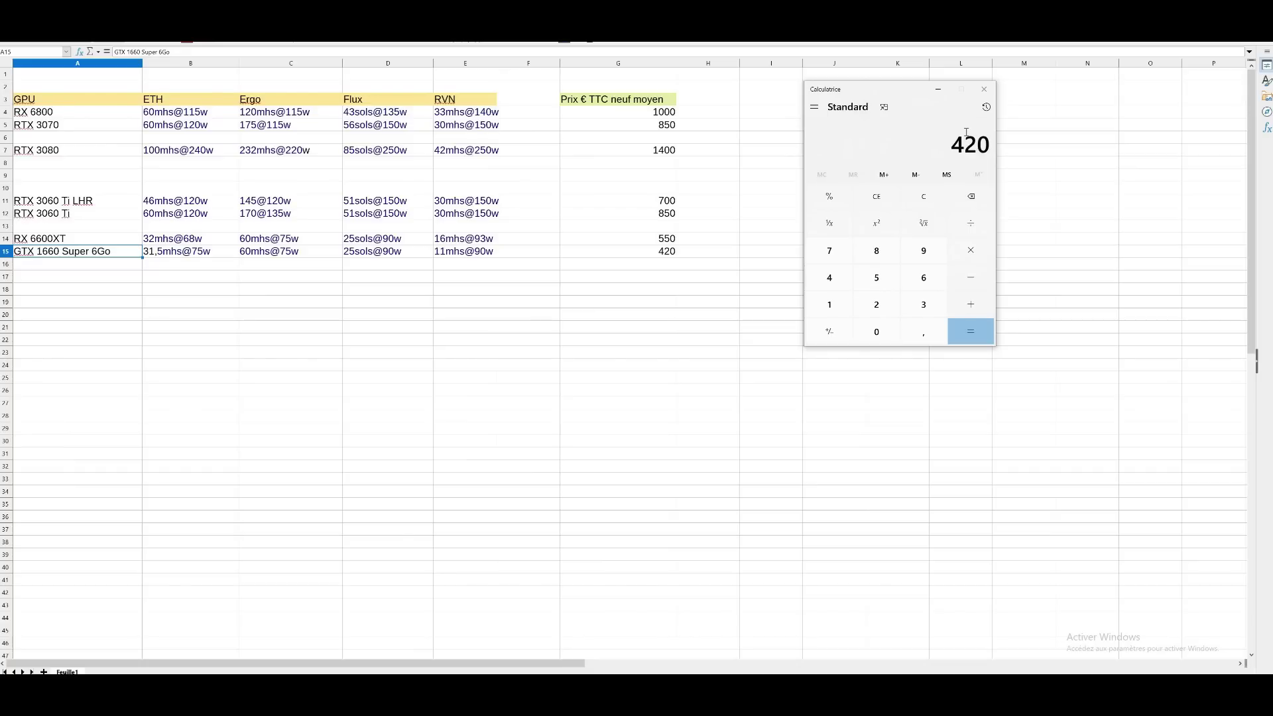
pyautogui.press('/')
pyautogui.write('31,5')
pyautogui.press('Return')
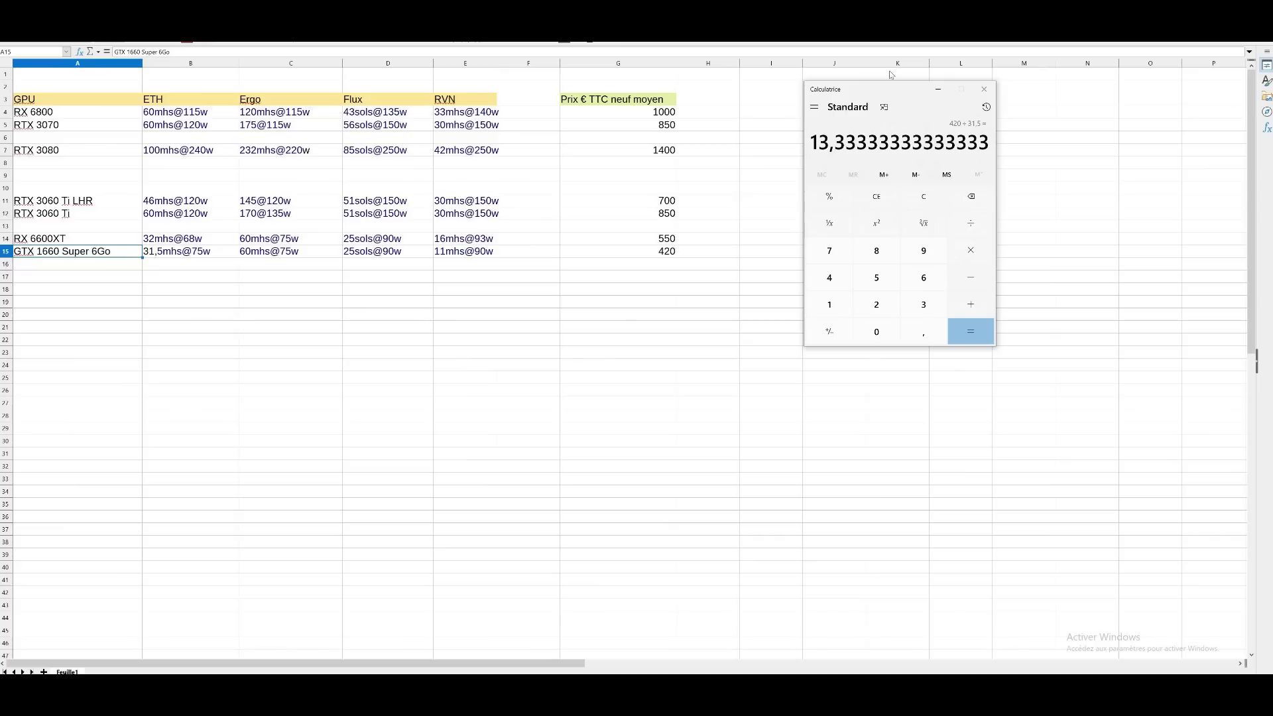
# Step: Clear the calculation and divide the RX 6600XT's price of 550 by its ETH hashrate of 32
pyautogui.click(914, 199)
pyautogui.write('550')
pyautogui.press('+')
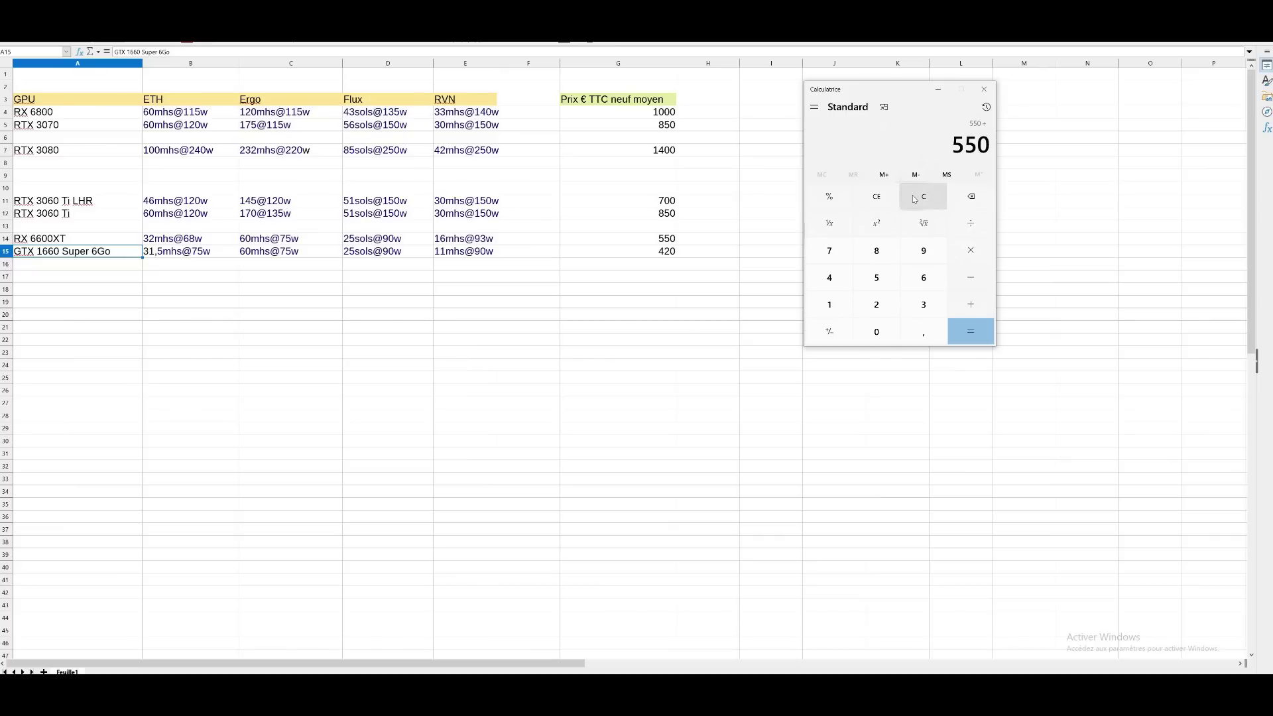
pyautogui.press('/')
pyautogui.write('32')
pyautogui.press('Return')
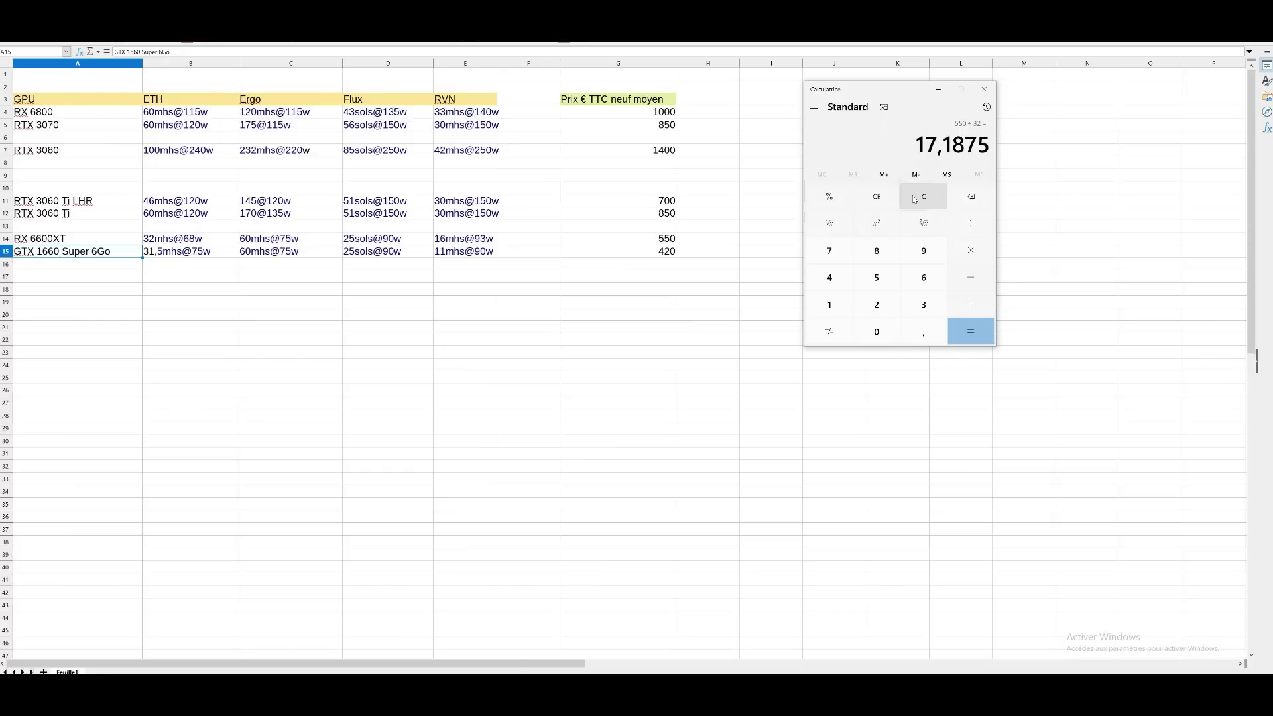
pyautogui.press('Escape')
# Step: Switch back to the spreadsheet and recheck the ETH and Ergo figures of the RX 6600XT against the GTX 1660 Super 6Go
pyautogui.click(38, 240)
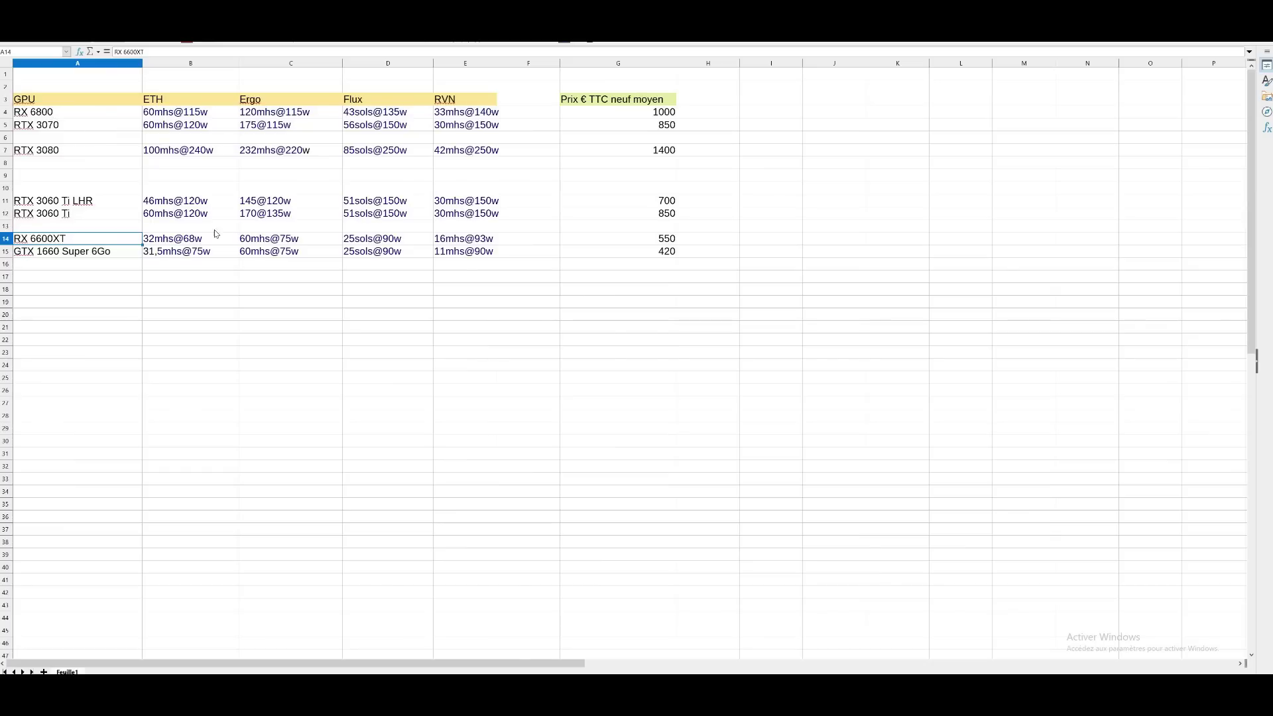
pyautogui.press('Right')
pyautogui.press('Down')
pyautogui.press('Up')
pyautogui.press('Right')
pyautogui.press('Down')
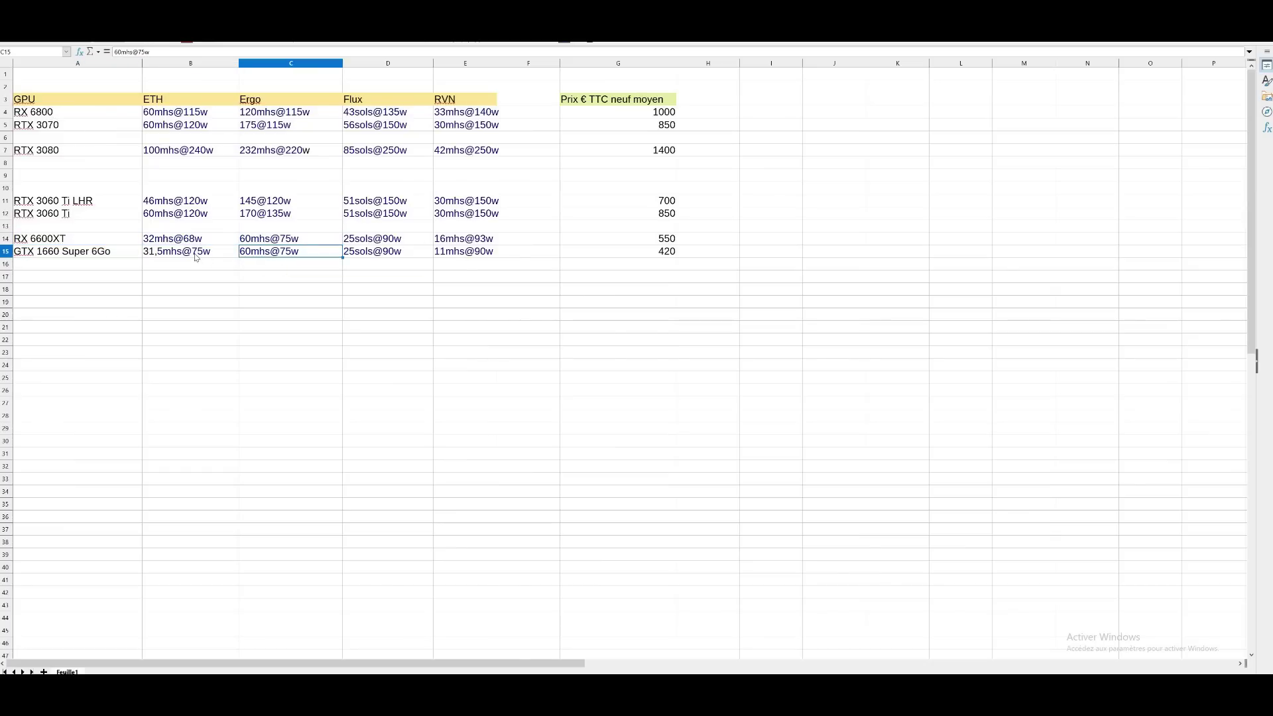
pyautogui.click(516, 267)
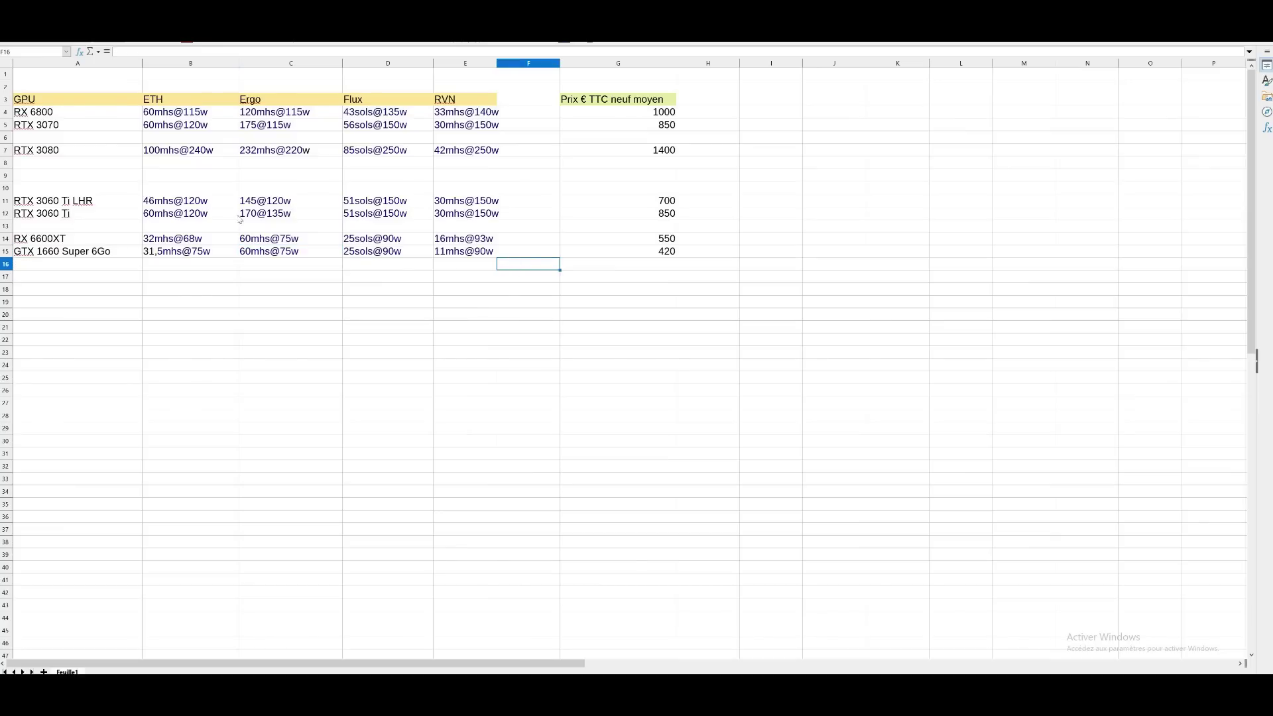
pyautogui.click(89, 242)
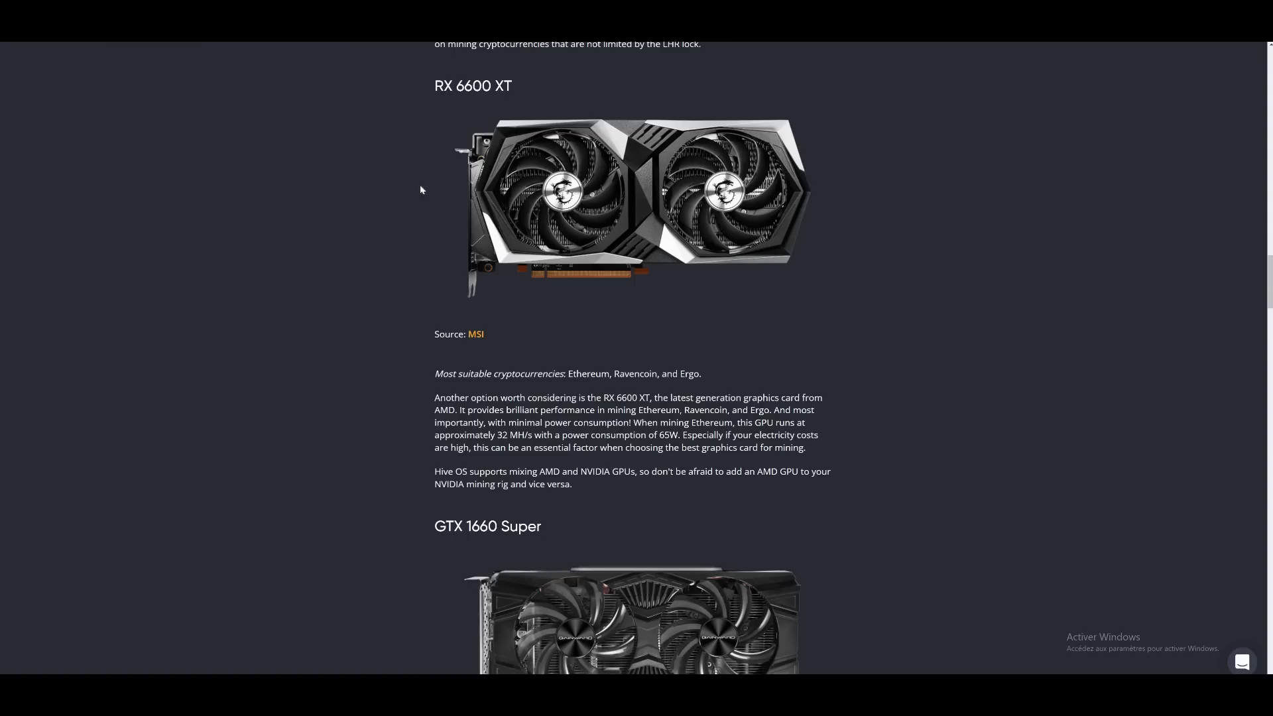
# Step: Return to the beginning of the Hiveon article in the browser and examine its title, "How to choose a GPU for mining"
pyautogui.scroll(15, 452, 291)
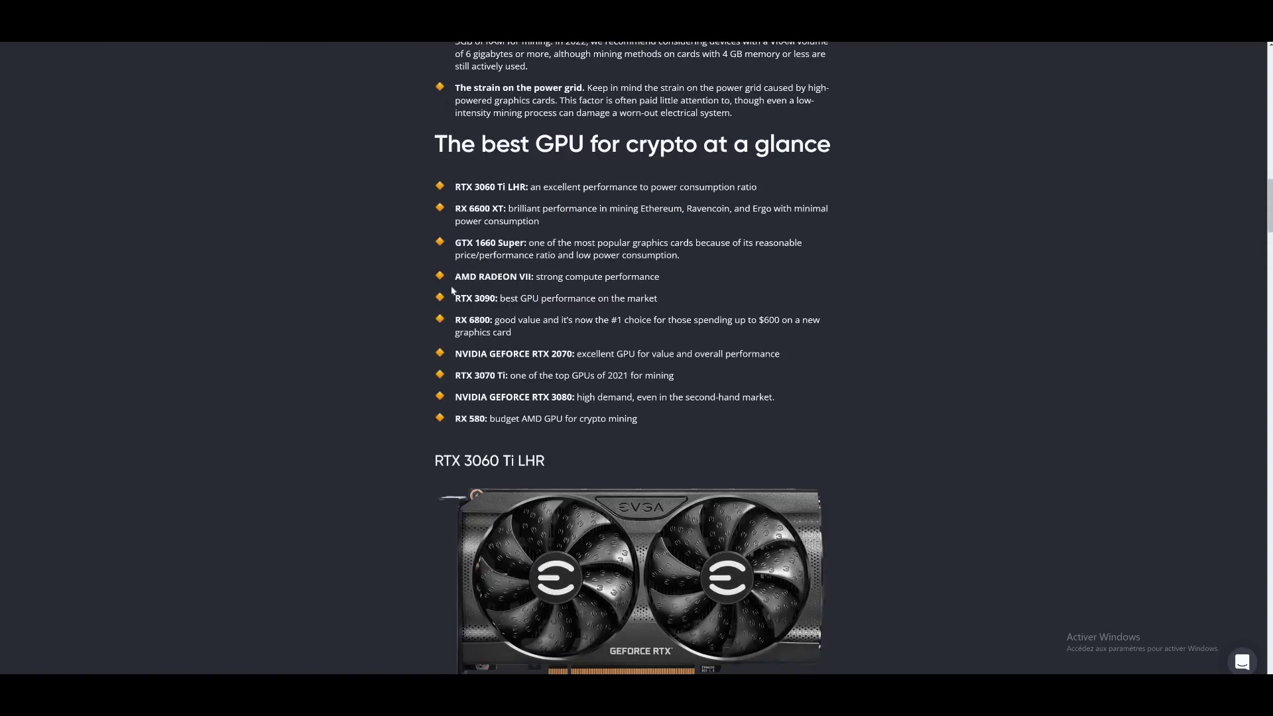
pyautogui.scroll(20, 452, 290)
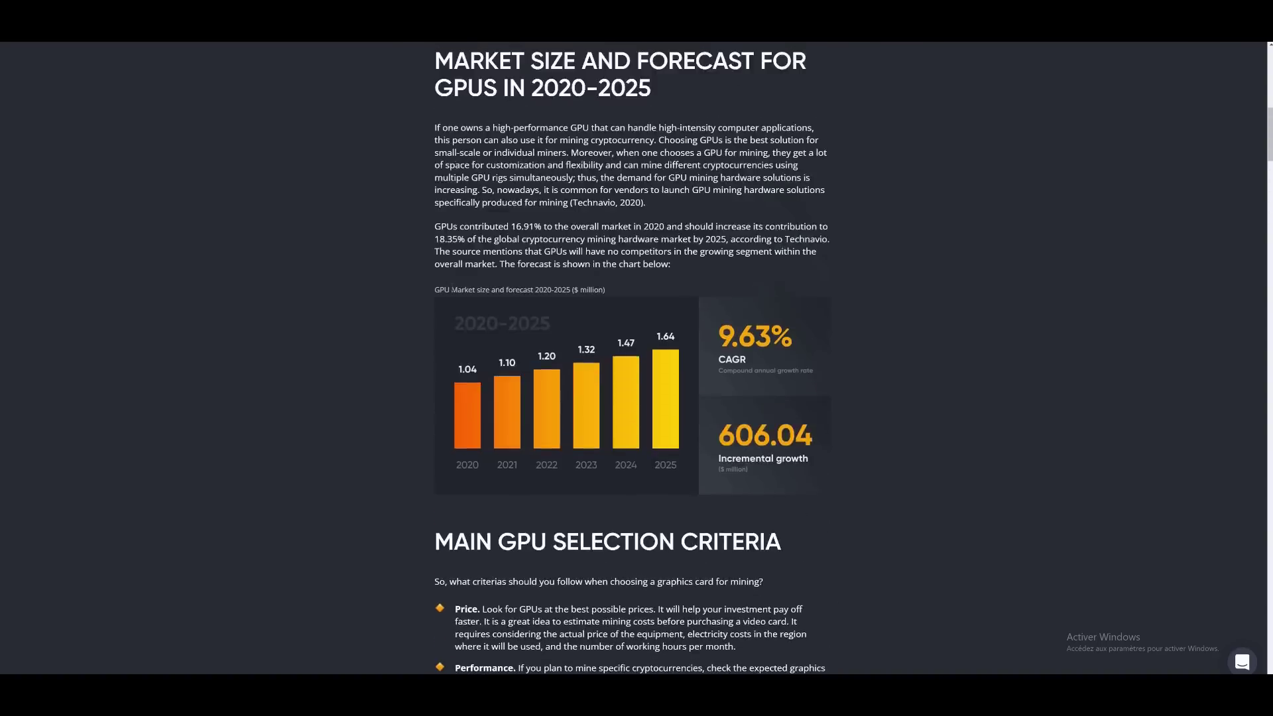
pyautogui.scroll(6, 452, 287)
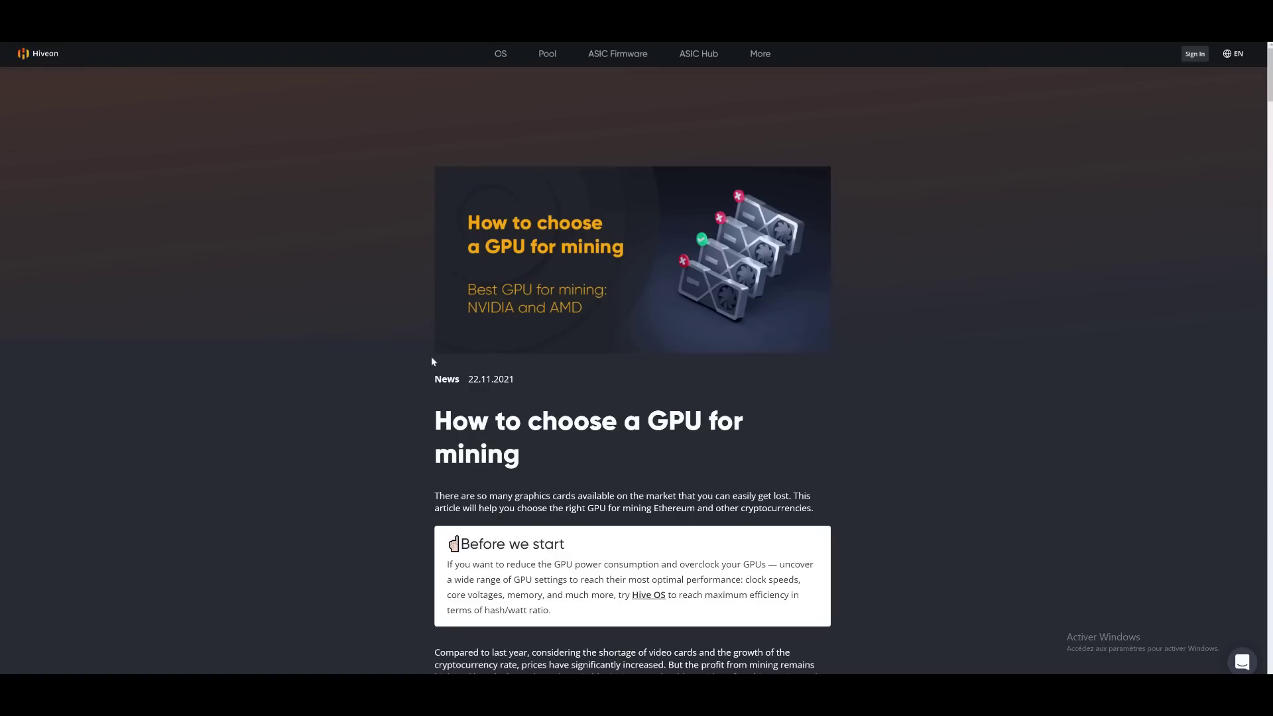
pyautogui.scroll(-3, 432, 358)
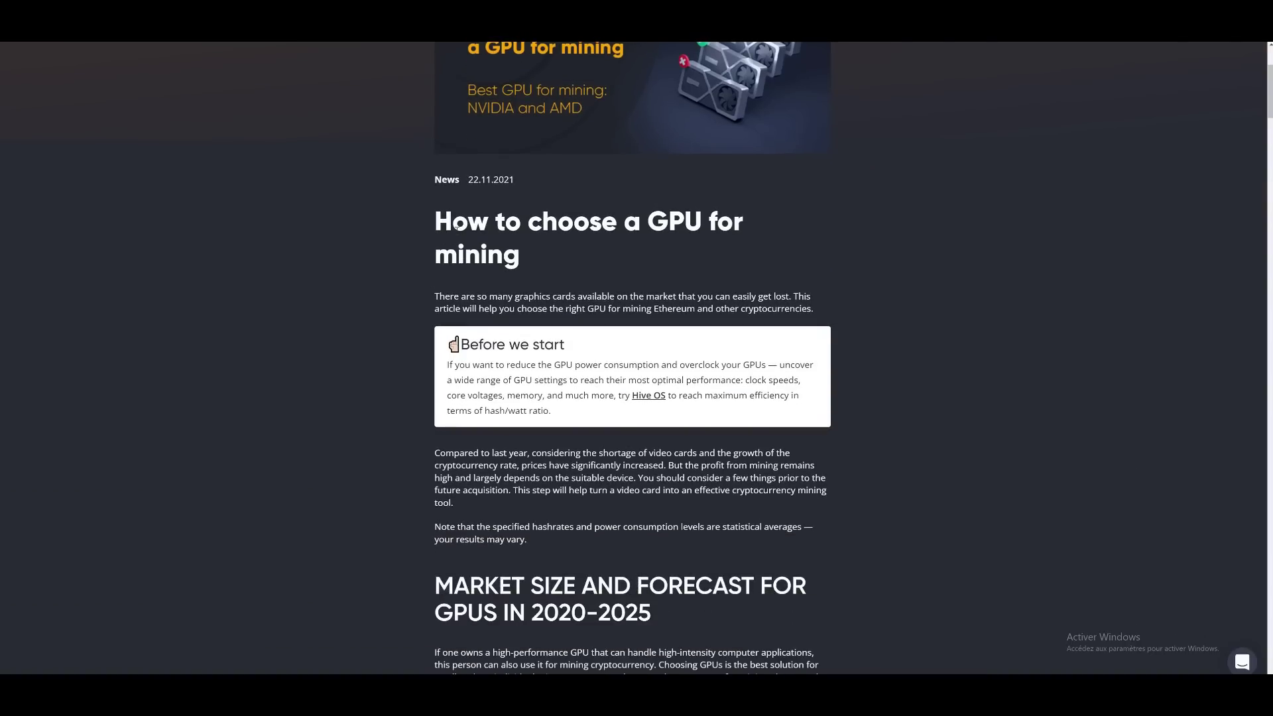
pyautogui.moveTo(435, 222); pyautogui.dragTo(520, 259)
pyautogui.click(424, 445)
# Step: Examine the article's main GPU selection criteria, including the resale value point
pyautogui.scroll(-4, 425, 445)
pyautogui.scroll(-3, 426, 450)
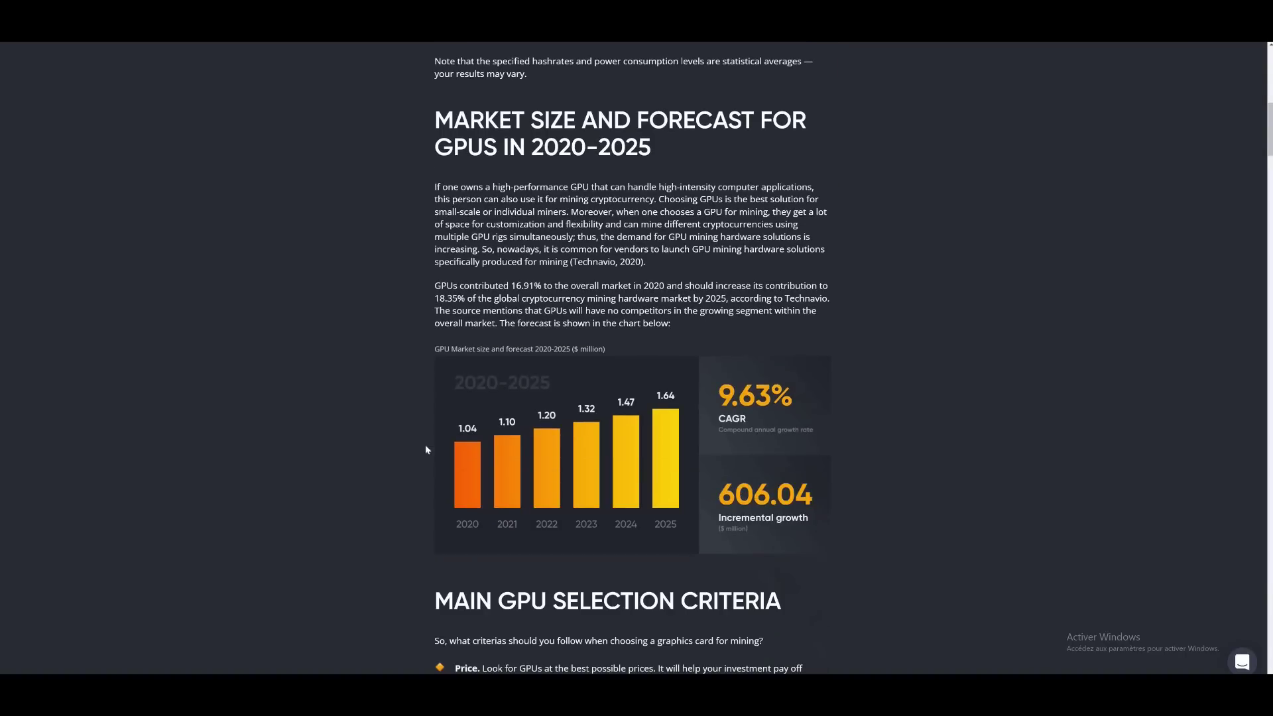
pyautogui.scroll(-5, 425, 449)
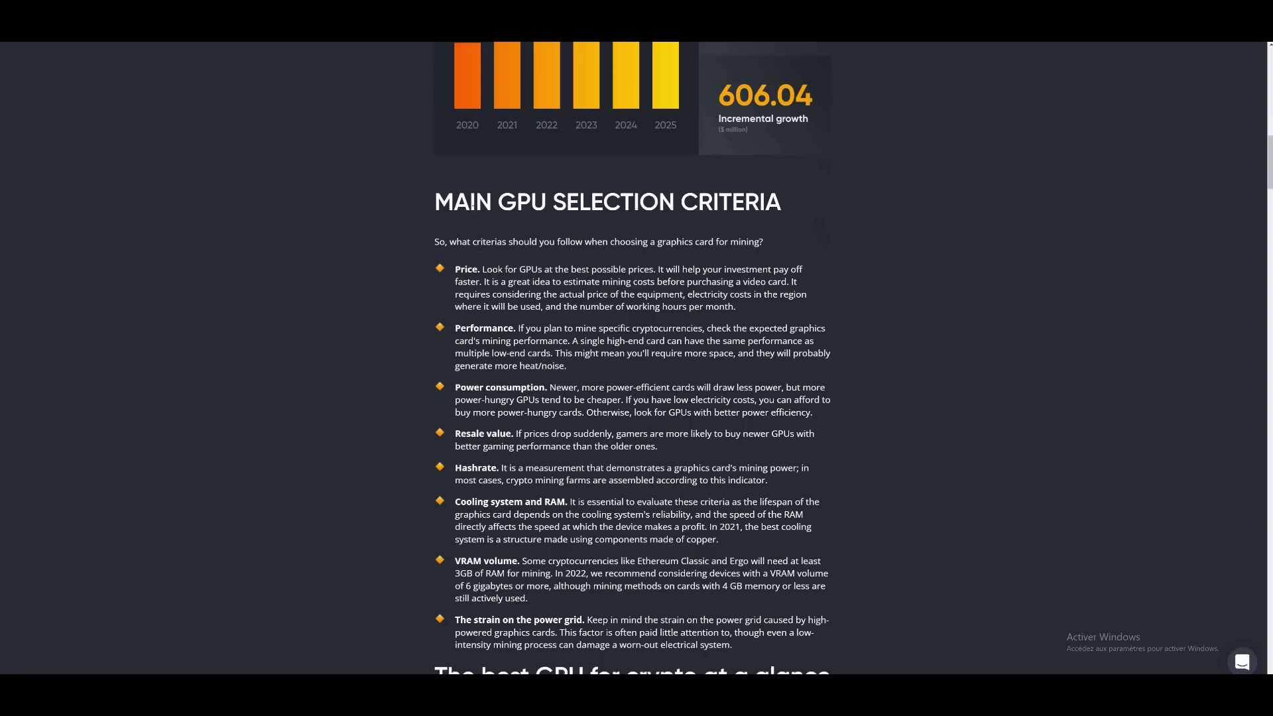
pyautogui.scroll(-1, 523, 321)
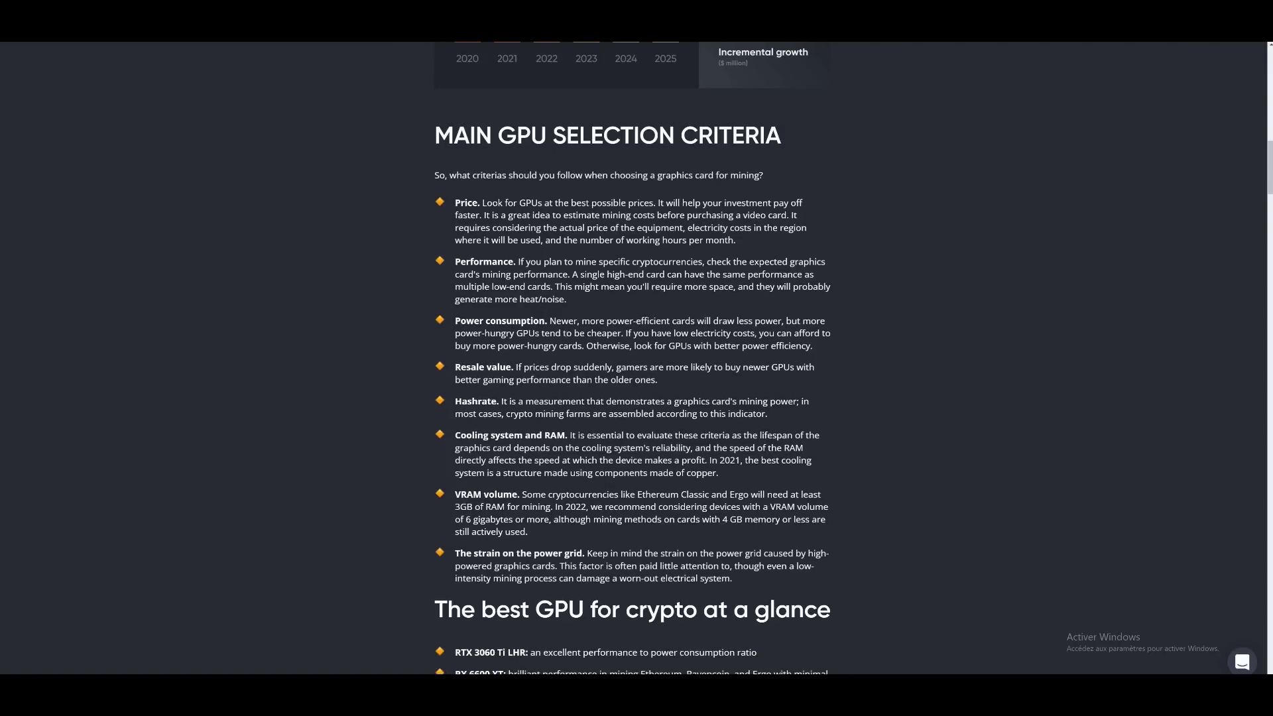
pyautogui.scroll(-1, 506, 300)
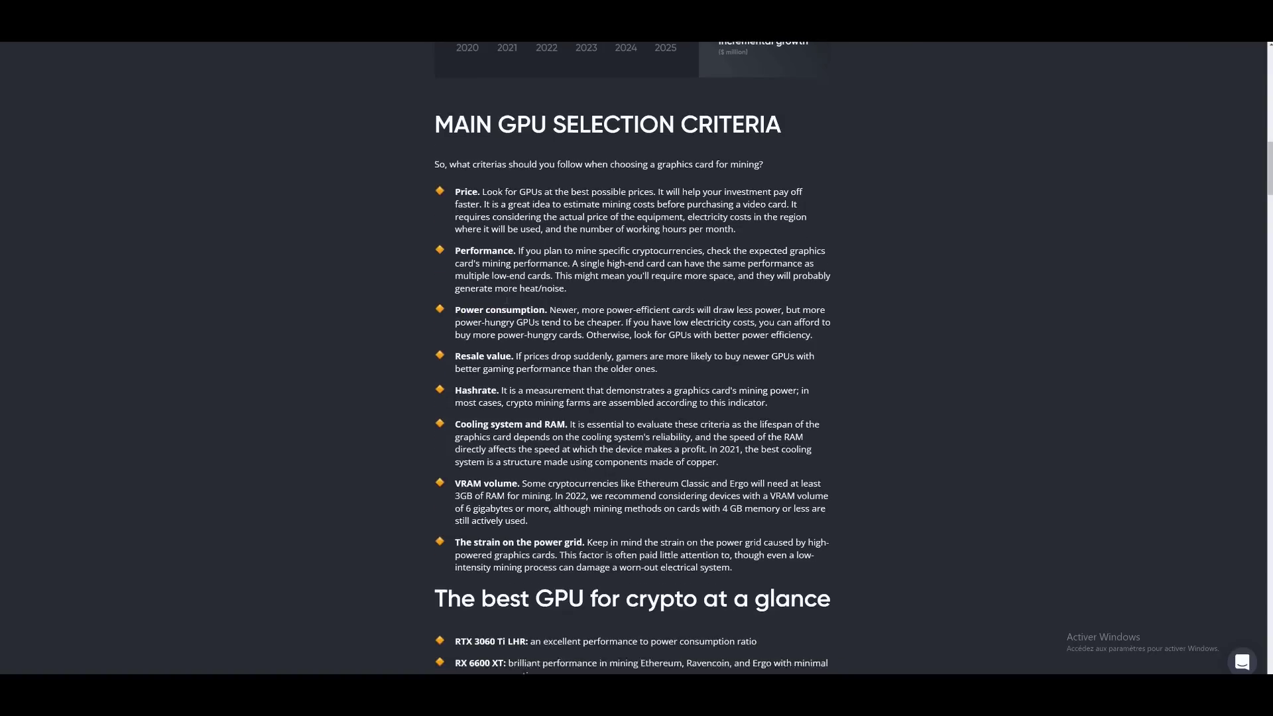
pyautogui.moveTo(506, 301); pyautogui.dragTo(459, 300)
pyautogui.click(507, 300)
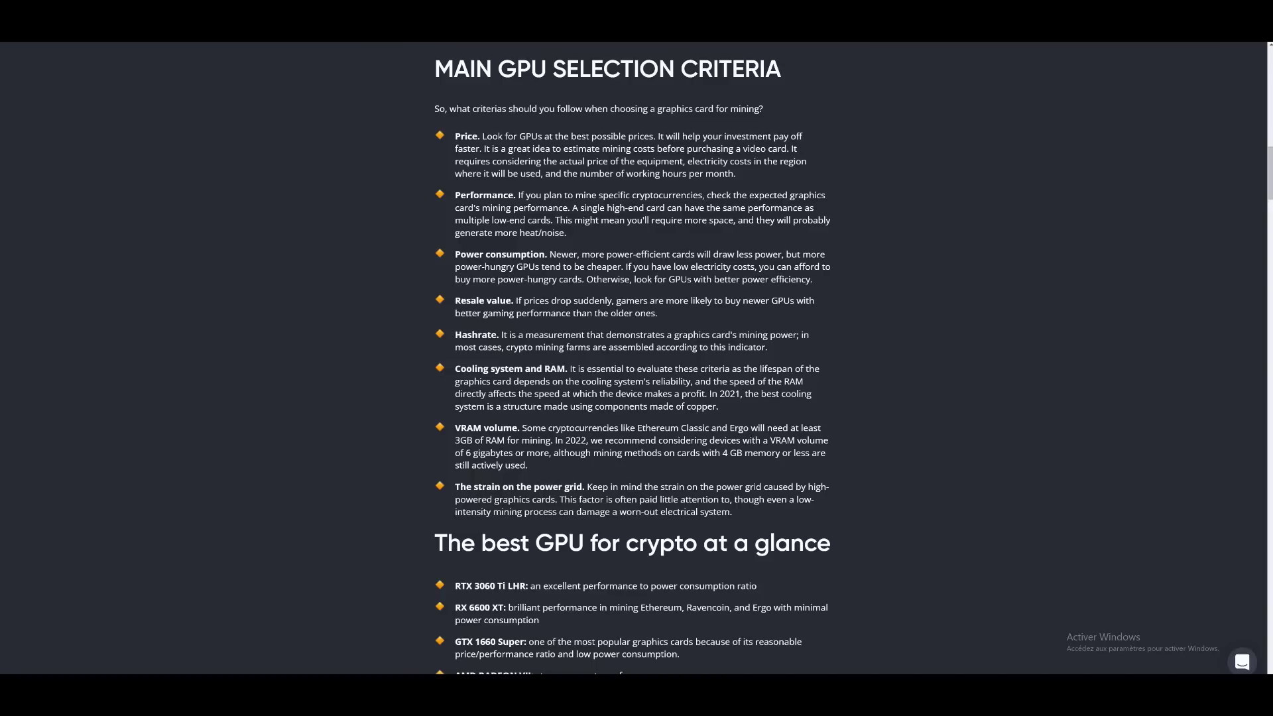
# Step: Switch back to the spreadsheet and weigh the RX 6600XT entry against the GTX 1660 Super 6Go entry
pyautogui.hotkey('alt', 'Tab')
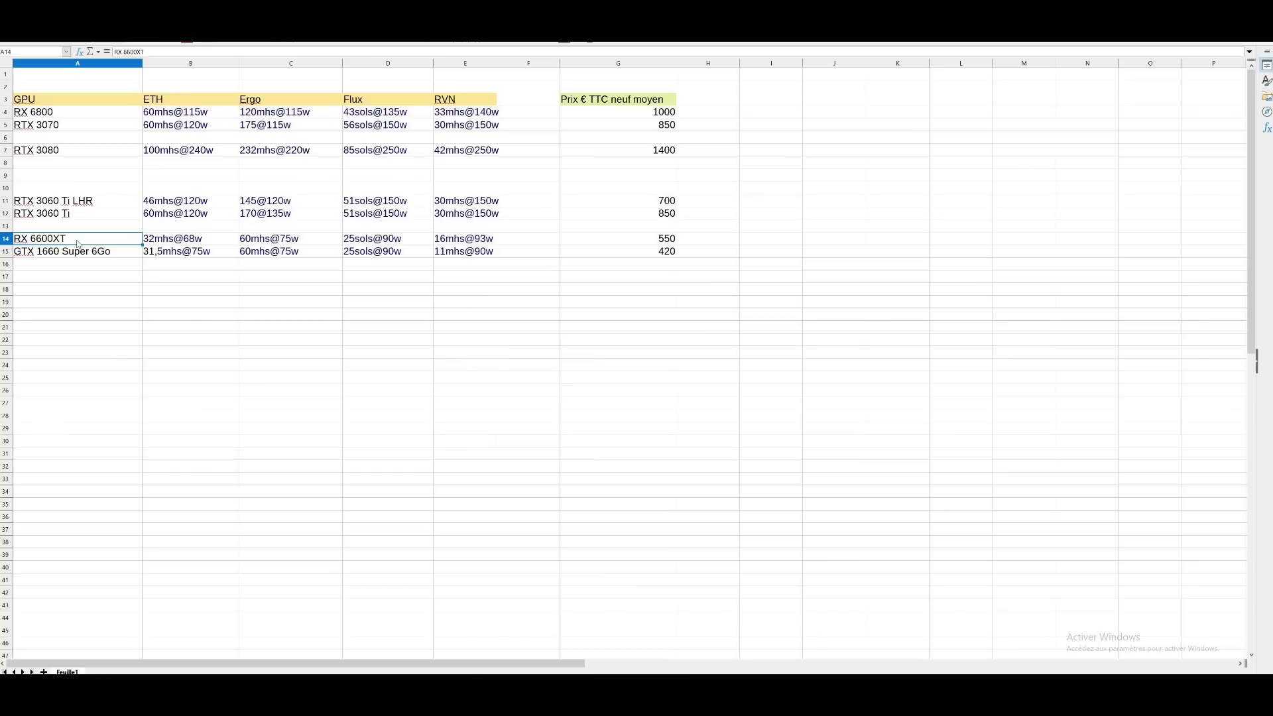
pyautogui.click(77, 252)
pyautogui.click(83, 242)
pyautogui.click(89, 253)
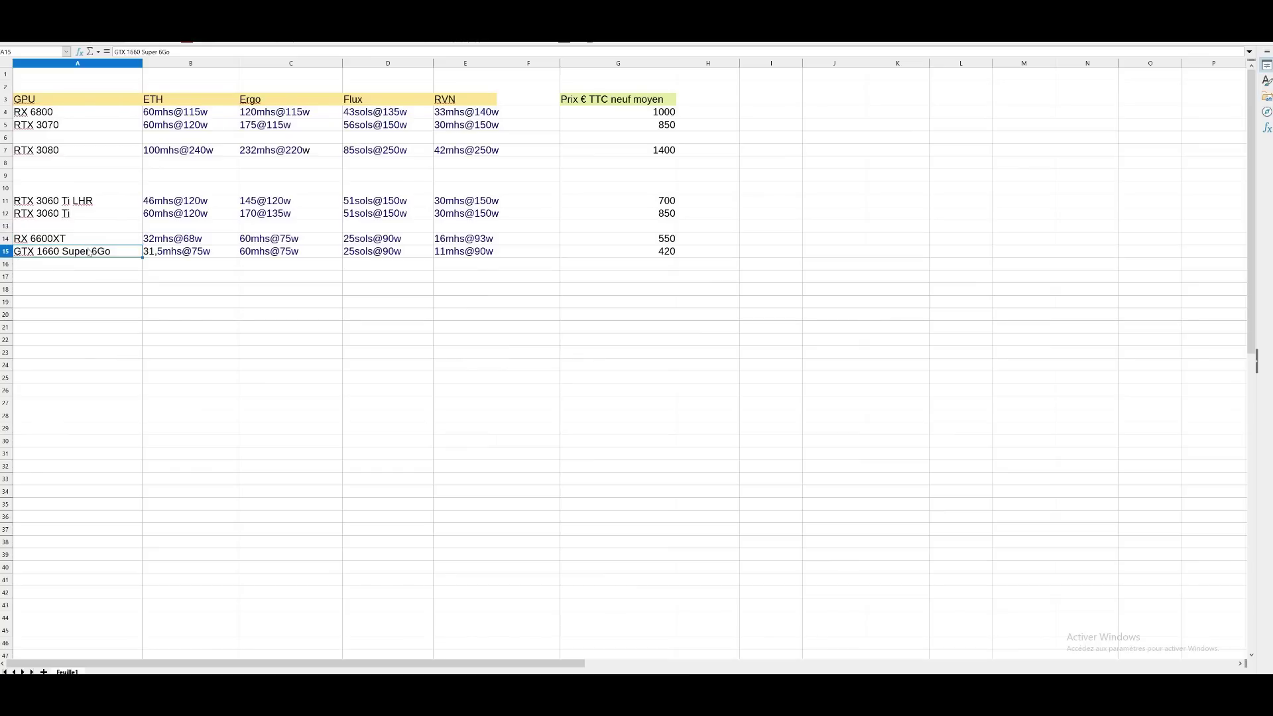
pyautogui.click(89, 241)
pyautogui.click(87, 252)
pyautogui.click(85, 240)
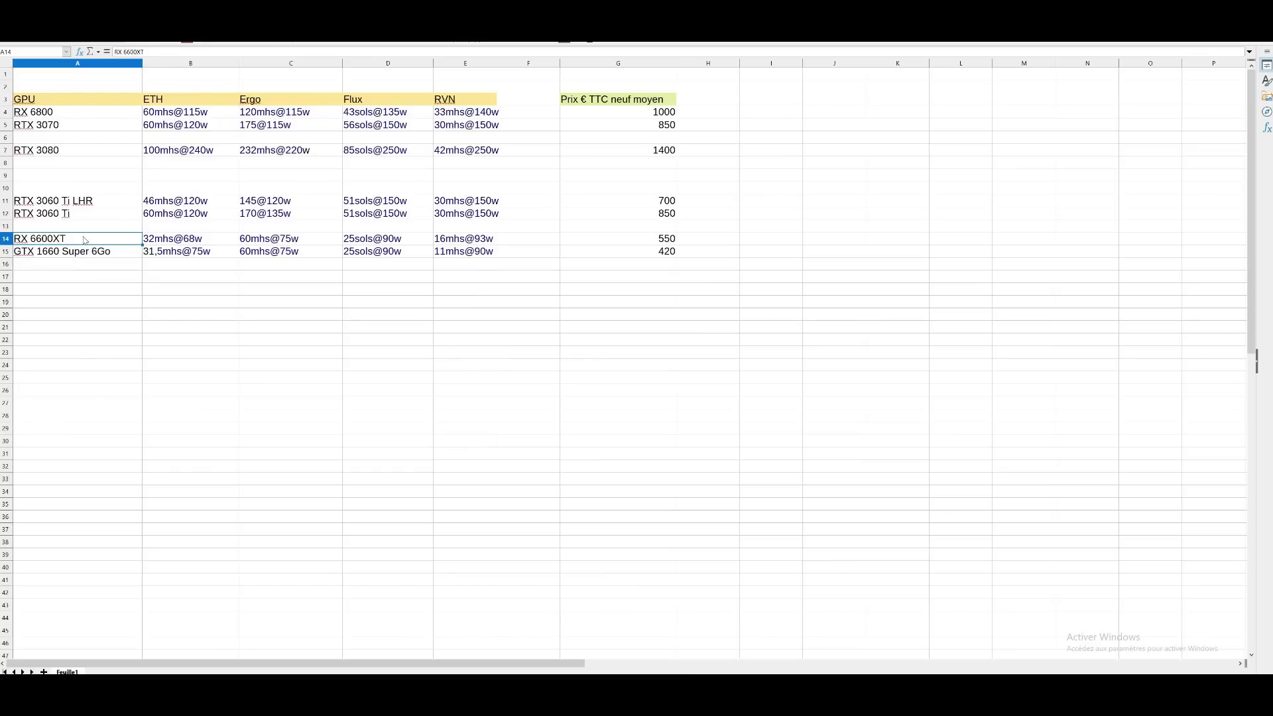
# Step: Compare the average new prices of the RX 6600XT and the GTX 1660 Super 6Go in the spreadsheet
pyautogui.press('Down')
pyautogui.press('Up')
pyautogui.click(668, 239)
pyautogui.press('Down')
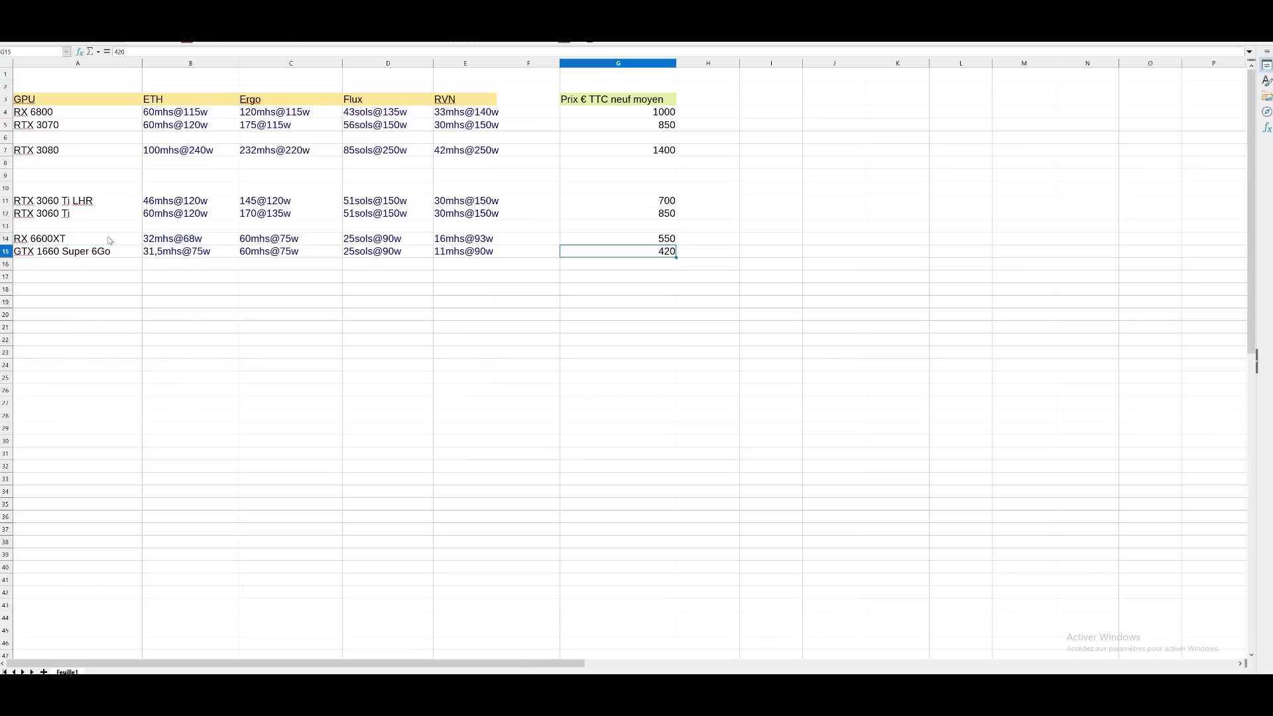
pyautogui.press('Up')
pyautogui.click(110, 240)
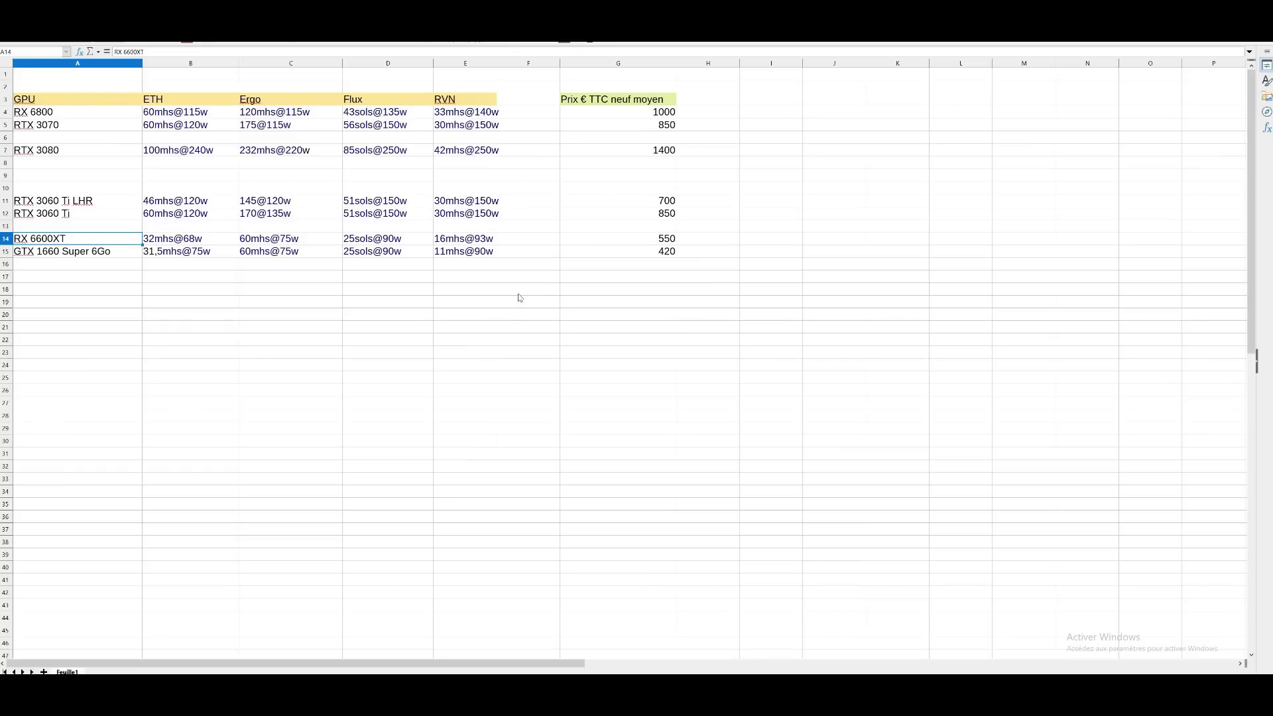
# Step: Switch back to the Hiveon article in the browser and examine the selection criteria, especially the VRAM volume point
pyautogui.hotkey('alt', 'Tab')
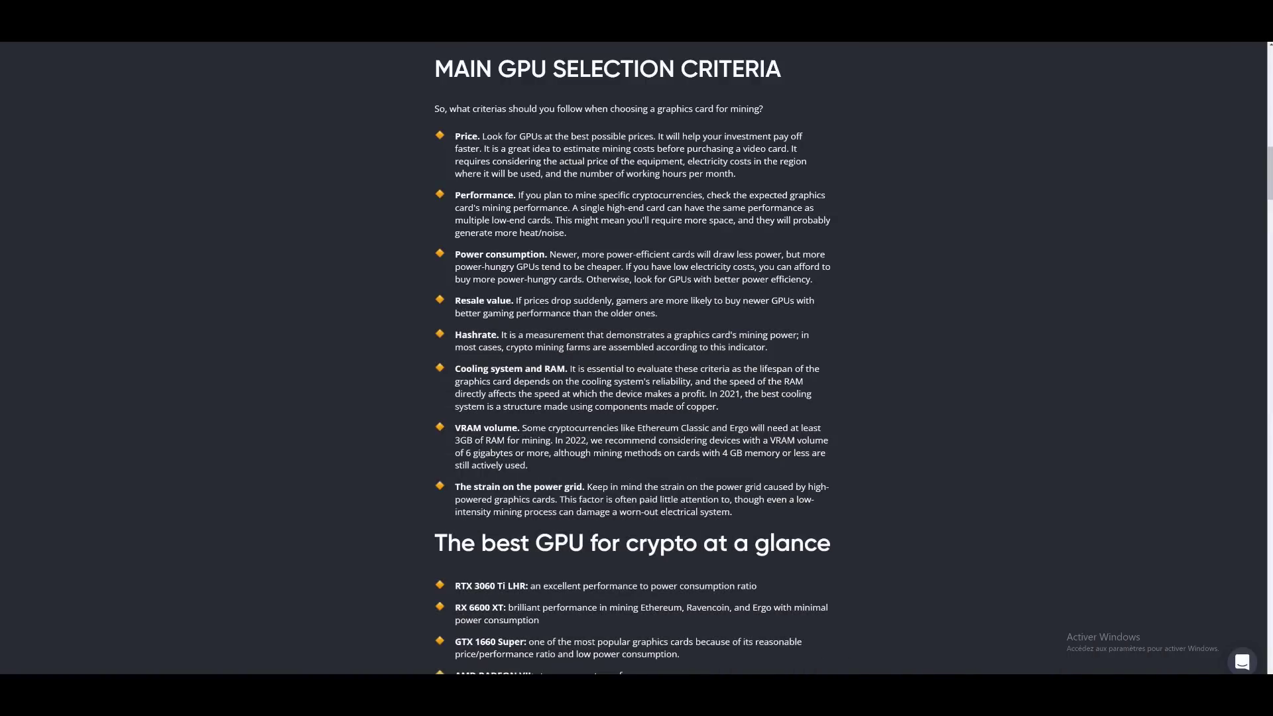
pyautogui.scroll(-2, 550, 348)
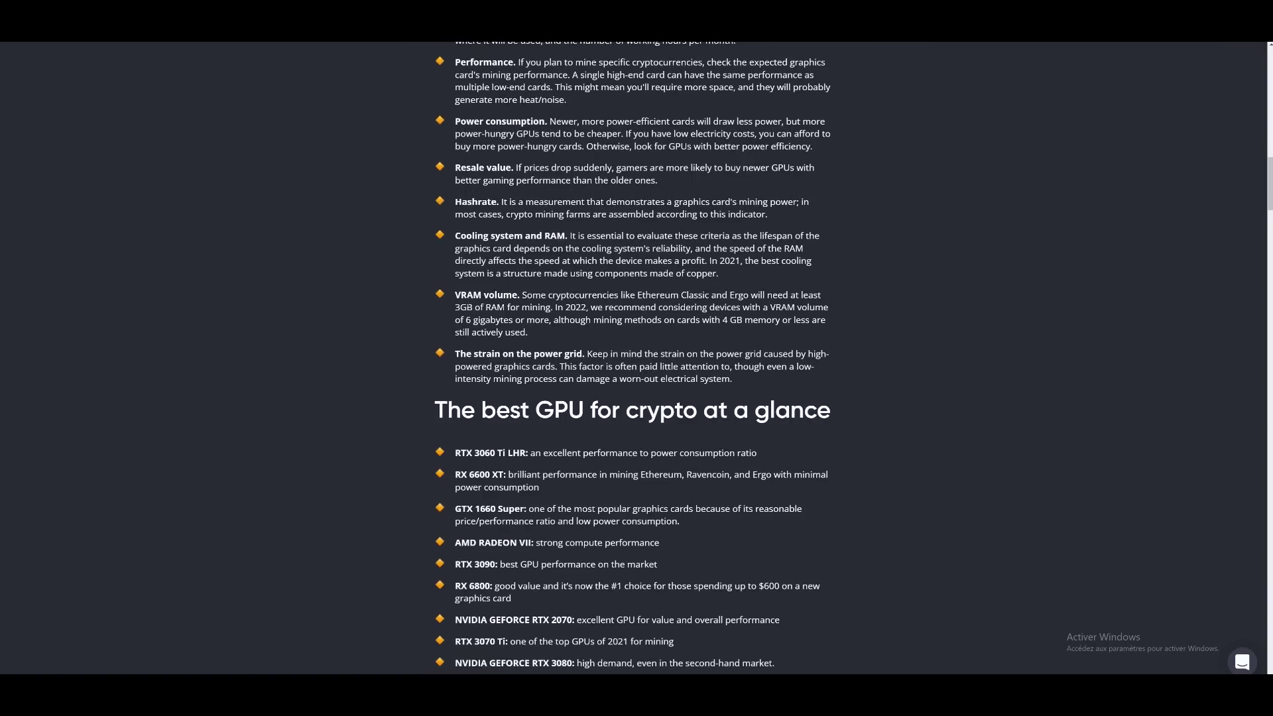
pyautogui.moveTo(458, 294); pyautogui.dragTo(822, 308)
pyautogui.click(822, 308)
pyautogui.scroll(-2, 567, 314)
pyautogui.scroll(-2, 662, 299)
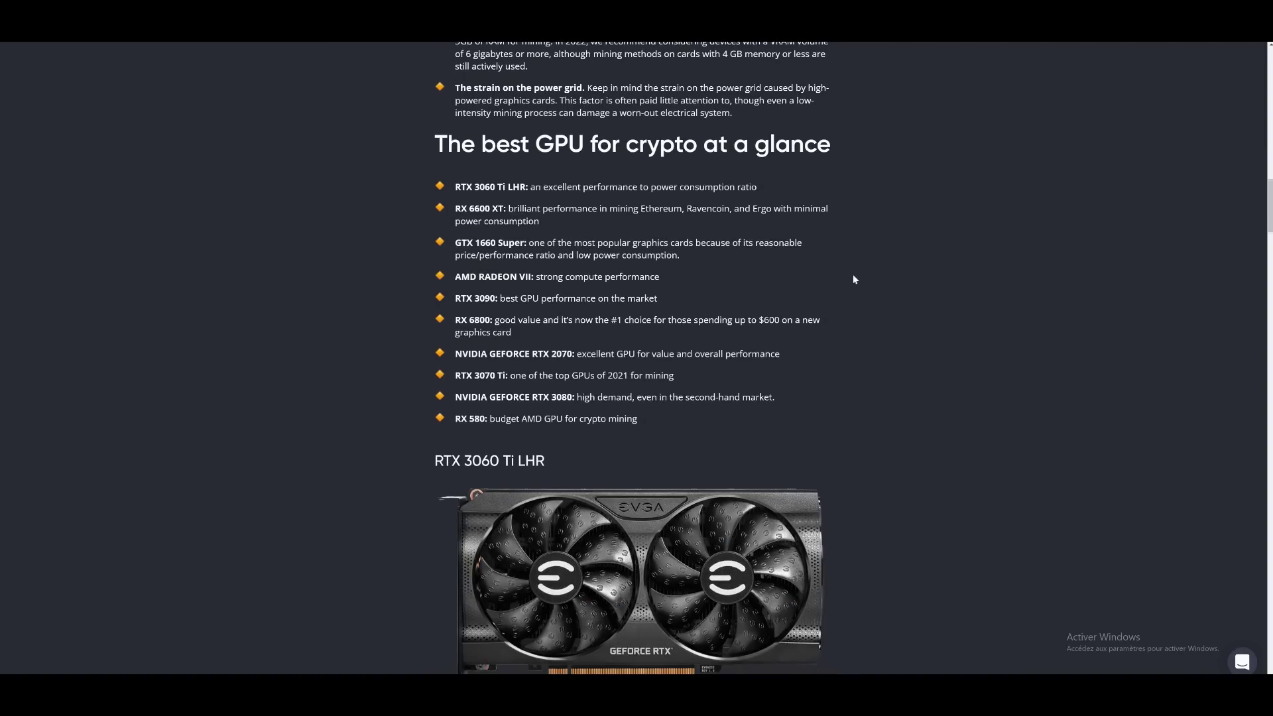
# Step: Read through the article's list "The best GPU for crypto at a glance", starting with the RTX 3060 Ti LHR
pyautogui.scroll(-1, 854, 278)
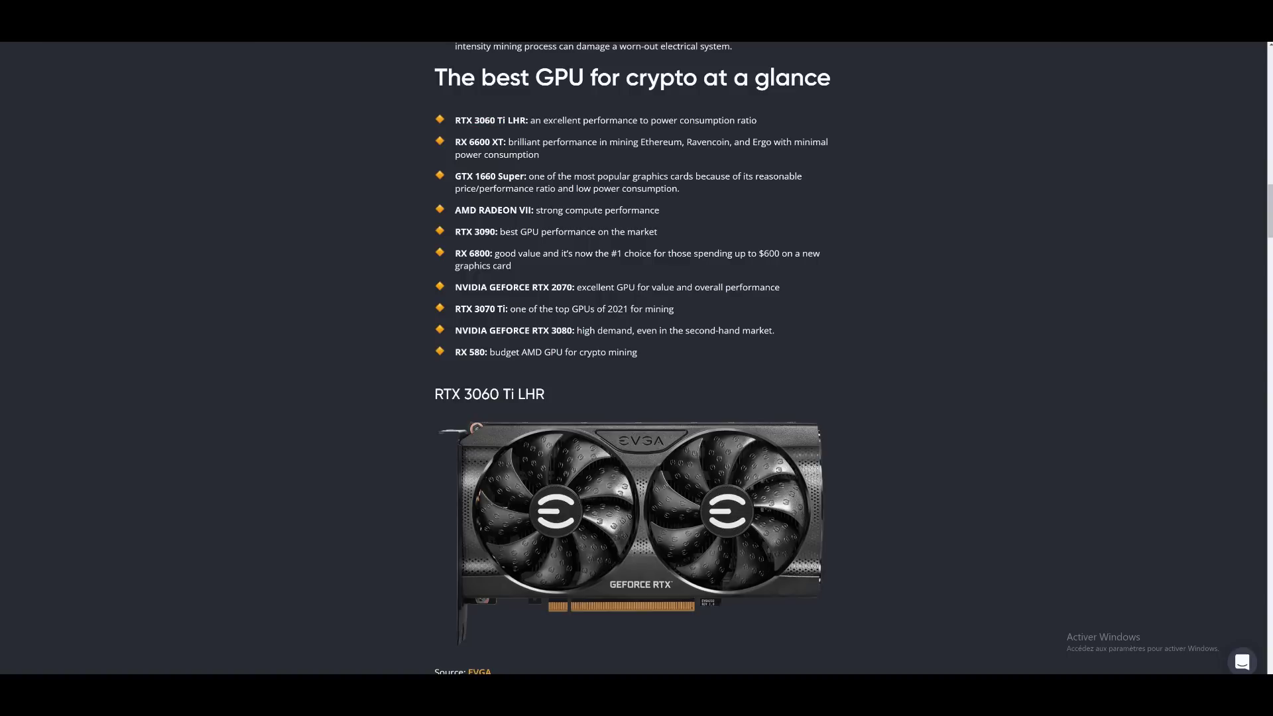
pyautogui.moveTo(543, 120); pyautogui.dragTo(623, 120)
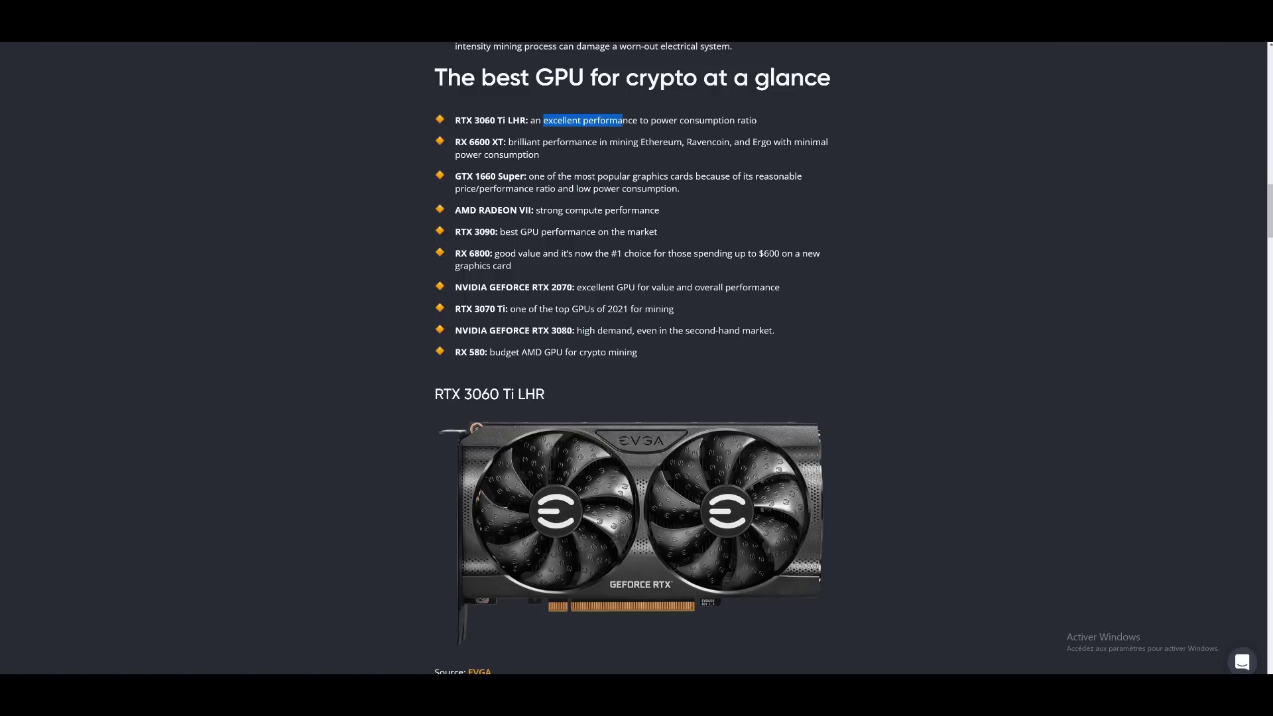
pyautogui.click(510, 141)
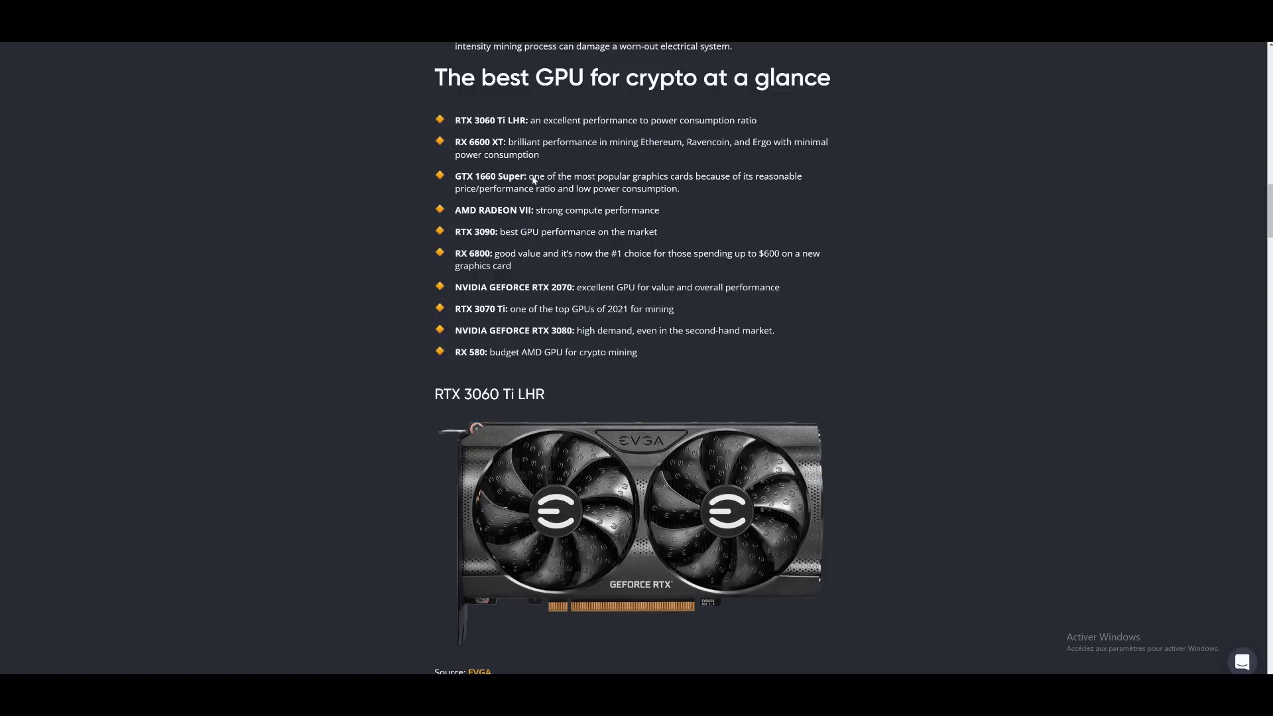
pyautogui.scroll(-1, 476, 186)
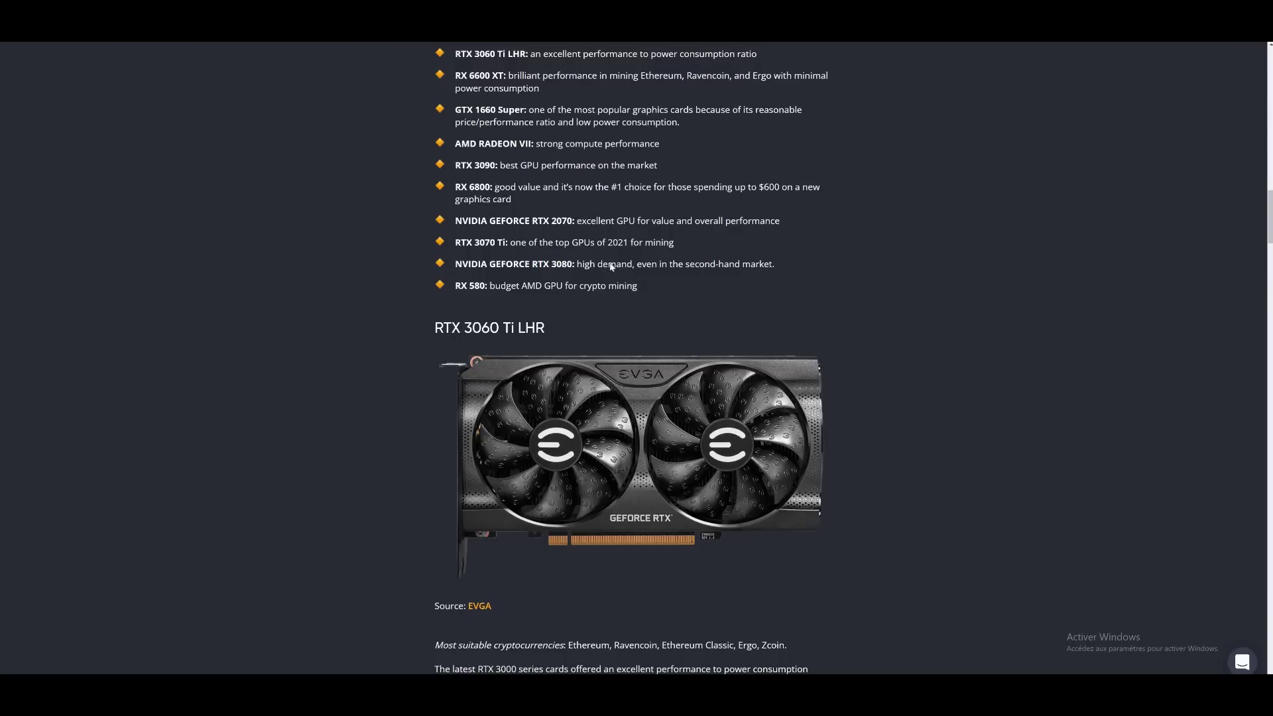
# Step: Examine the article's detailed sections on the RX 6600 XT and the GTX 1660 Super
pyautogui.scroll(-8, 610, 266)
pyautogui.scroll(-4, 519, 228)
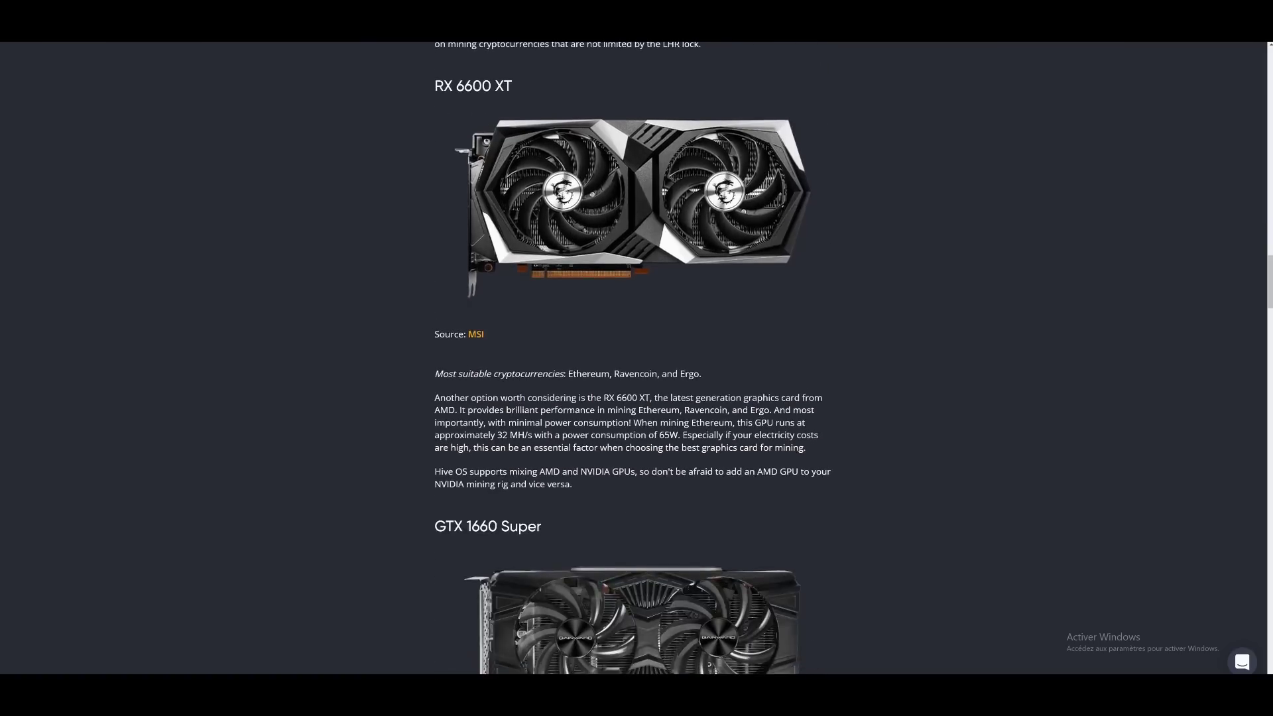
pyautogui.scroll(2, 519, 228)
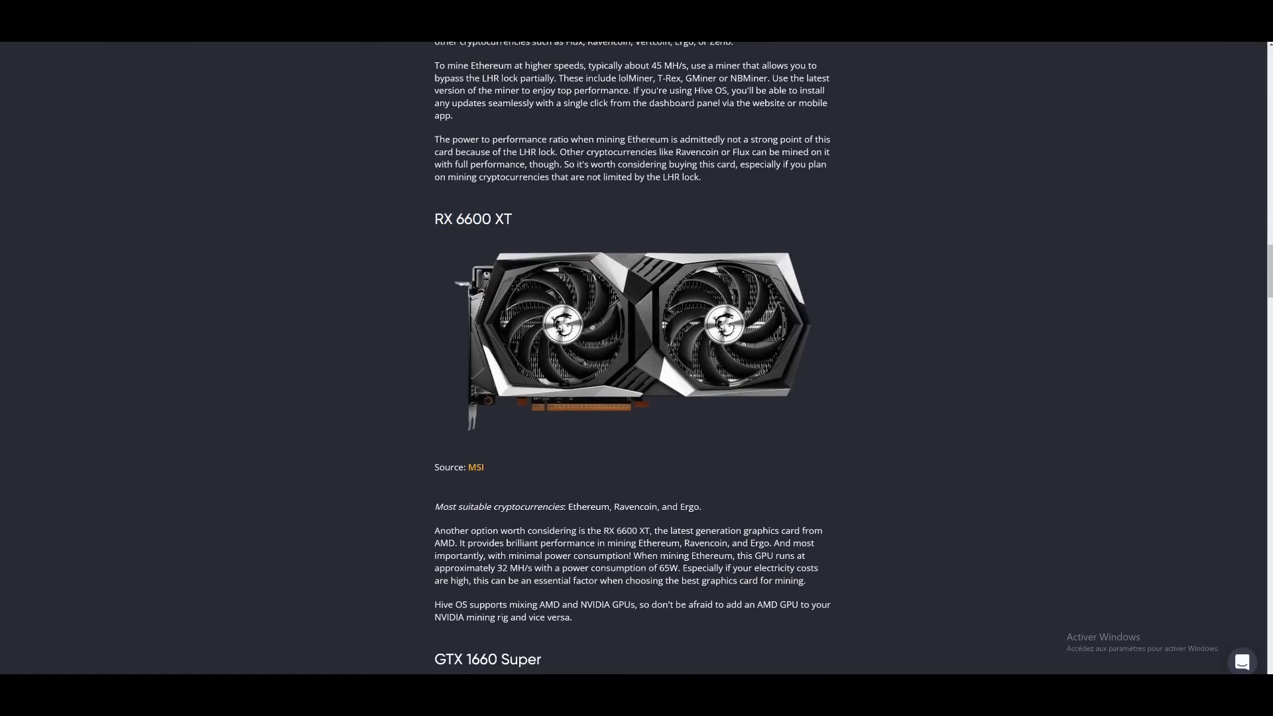
pyautogui.scroll(-2, 633, 358)
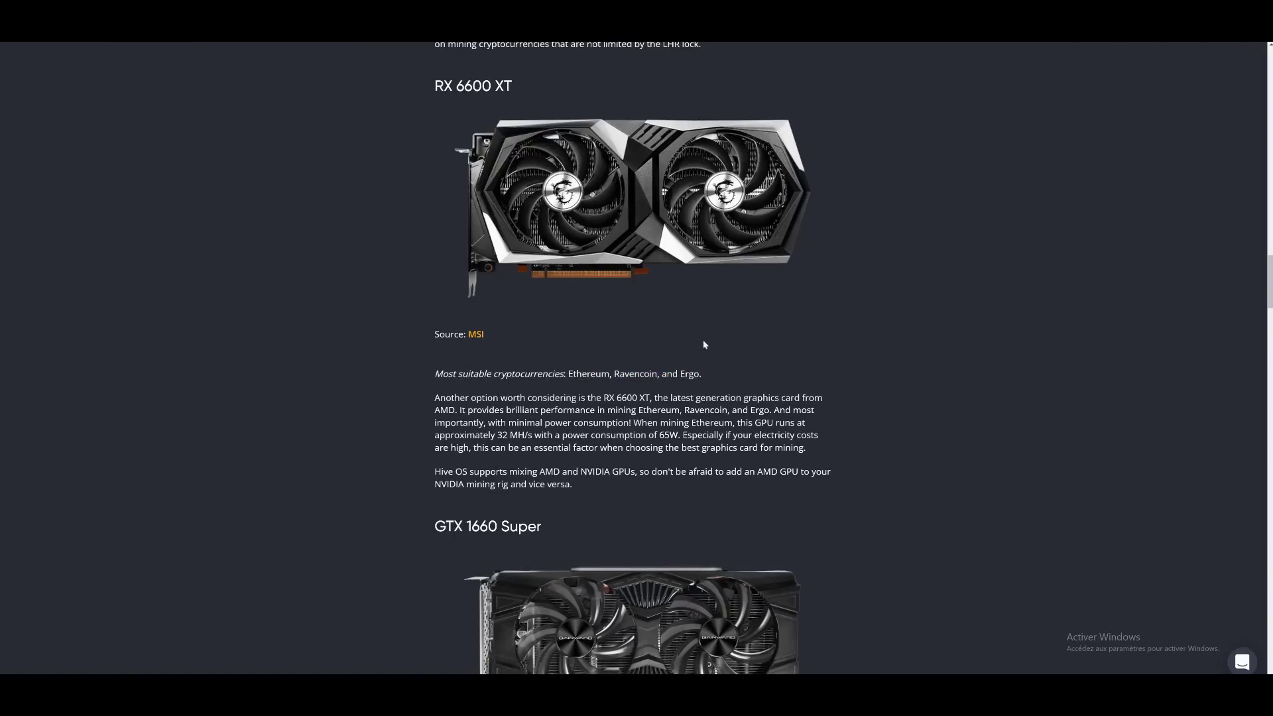
pyautogui.scroll(-6, 610, 427)
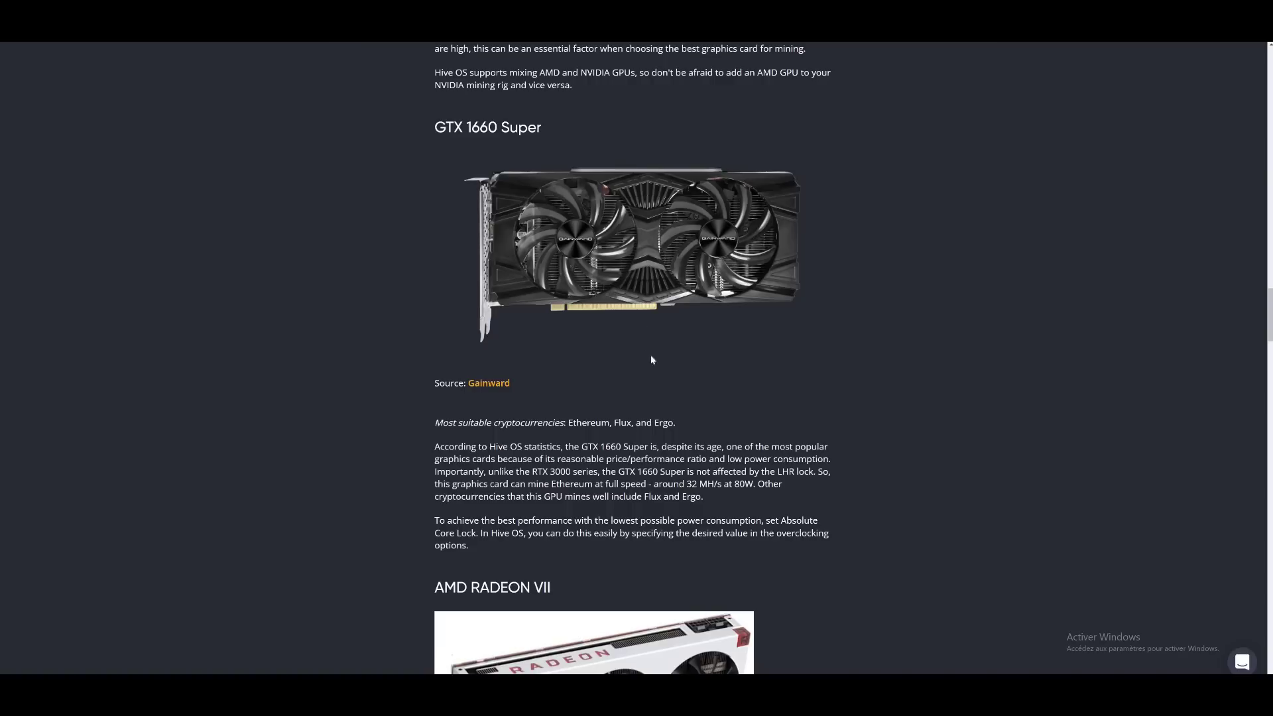
pyautogui.scroll(1, 651, 358)
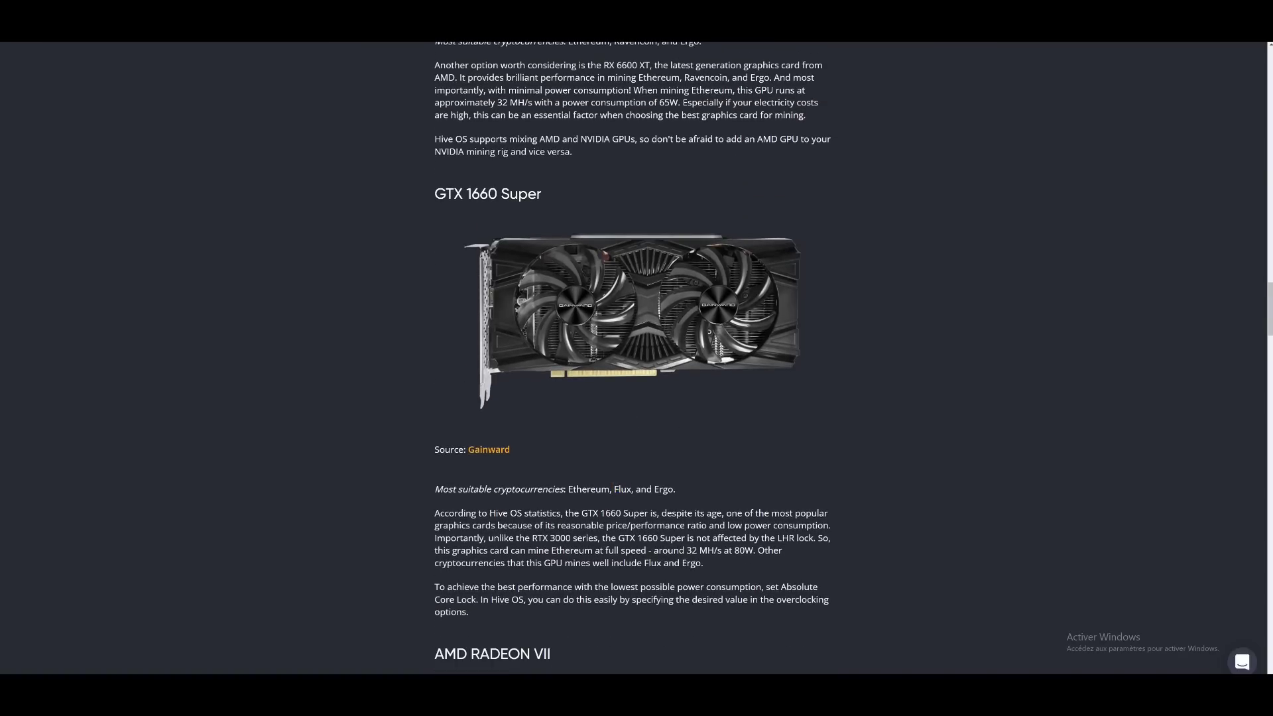
# Step: Examine the AMD Radeon VII and RTX 3090 sections, highlighting the RTX 3090's memory overheating remark
pyautogui.scroll(-9, 632, 358)
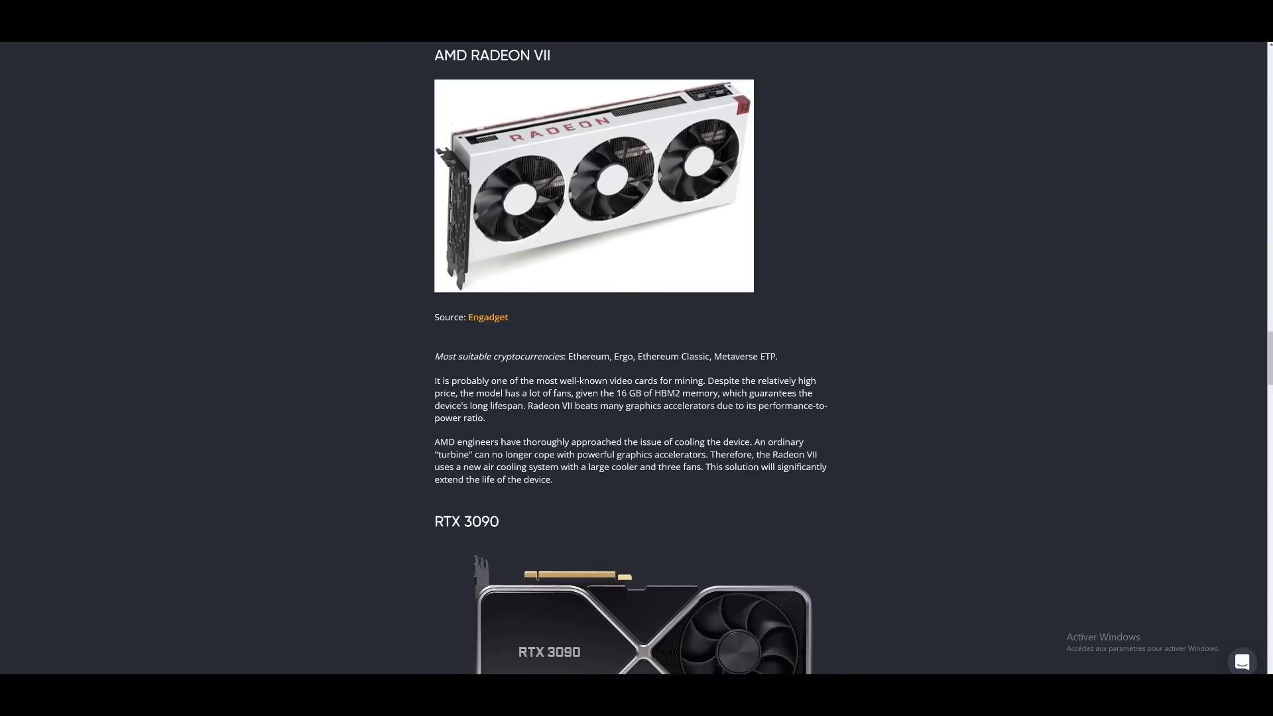
pyautogui.scroll(2, 525, 201)
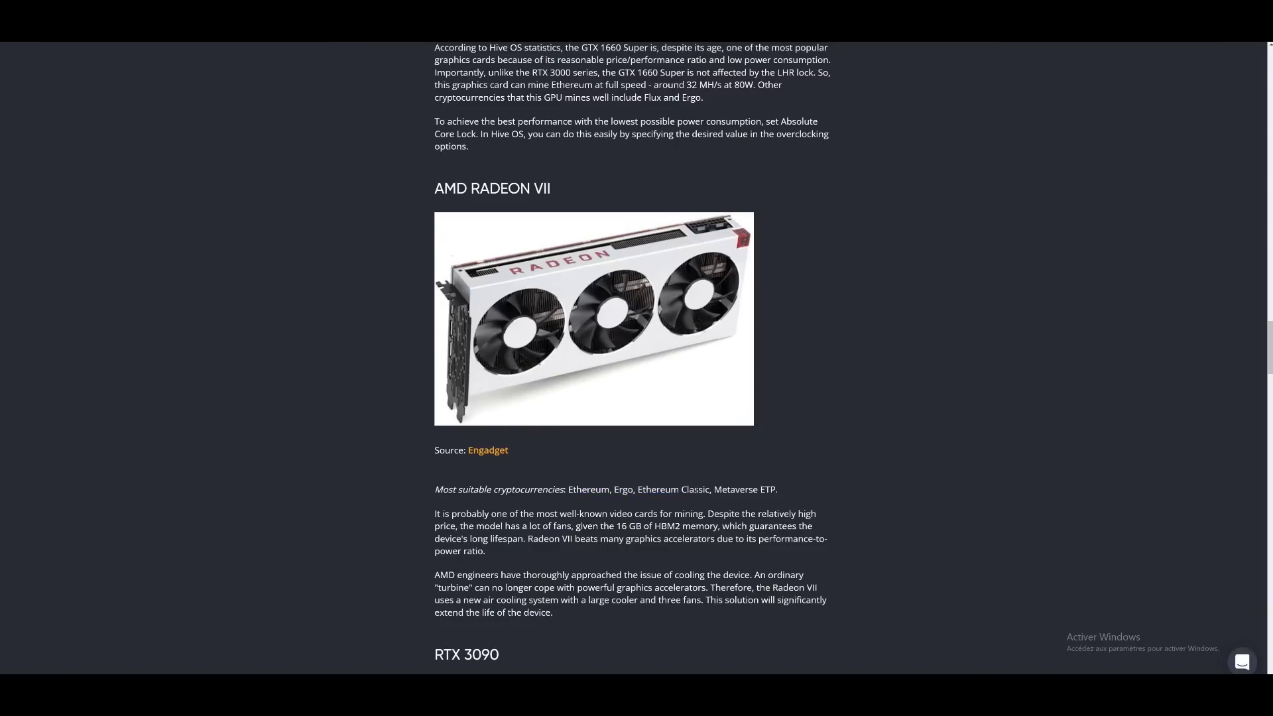
pyautogui.scroll(-7, 632, 358)
pyautogui.scroll(-1, 632, 358)
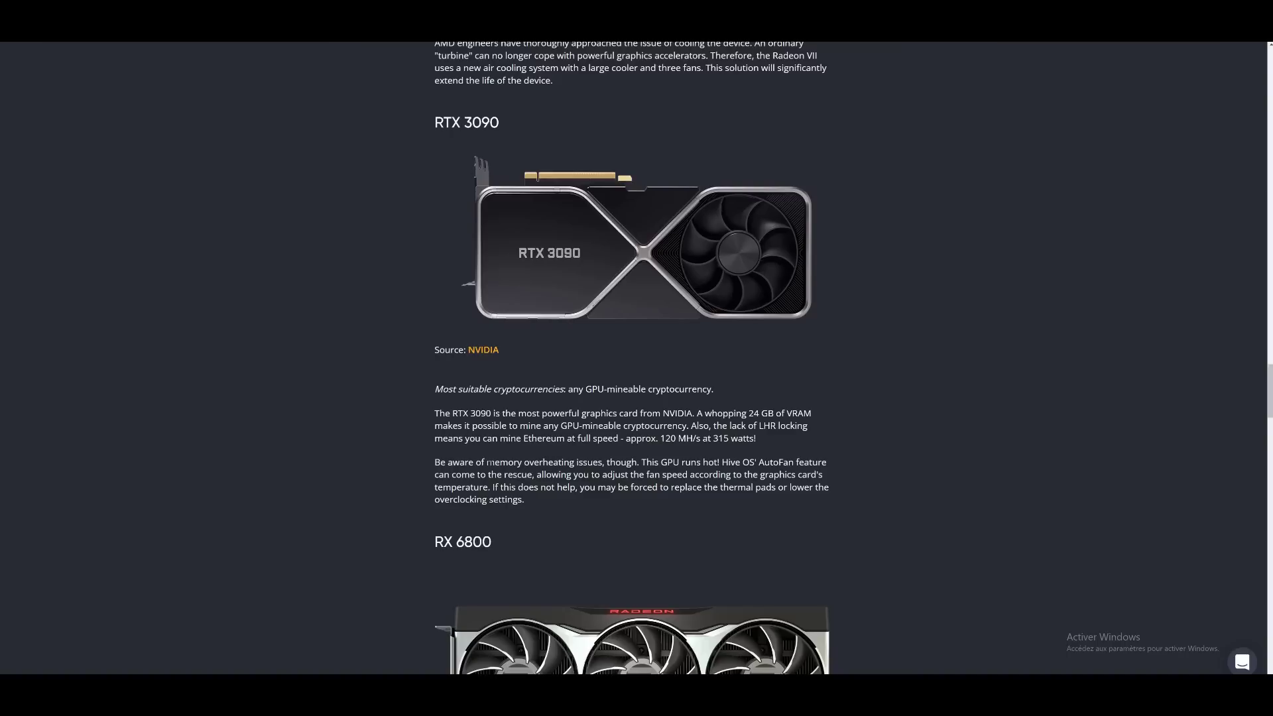
pyautogui.moveTo(435, 462); pyautogui.dragTo(592, 462)
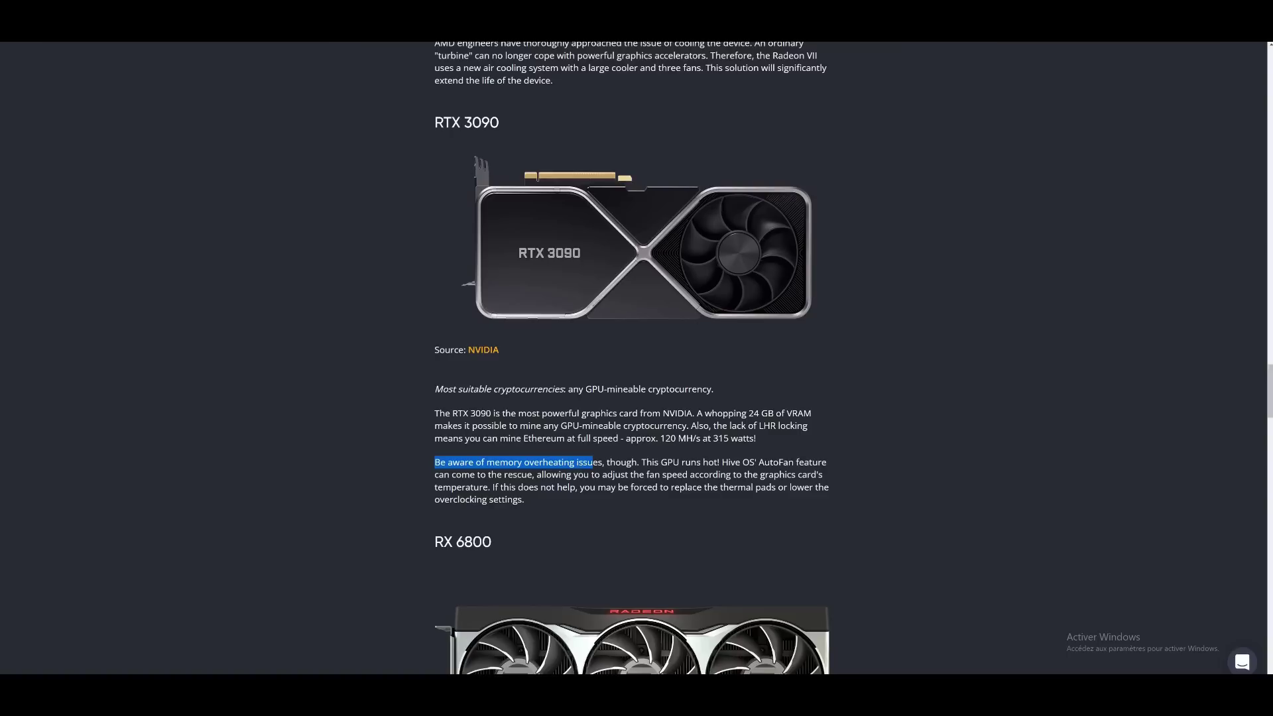
# Step: Examine the article's RX 6800, RTX 2070 and RTX 3070 Ti sections for hashrate and power consumption
pyautogui.scroll(-8, 547, 364)
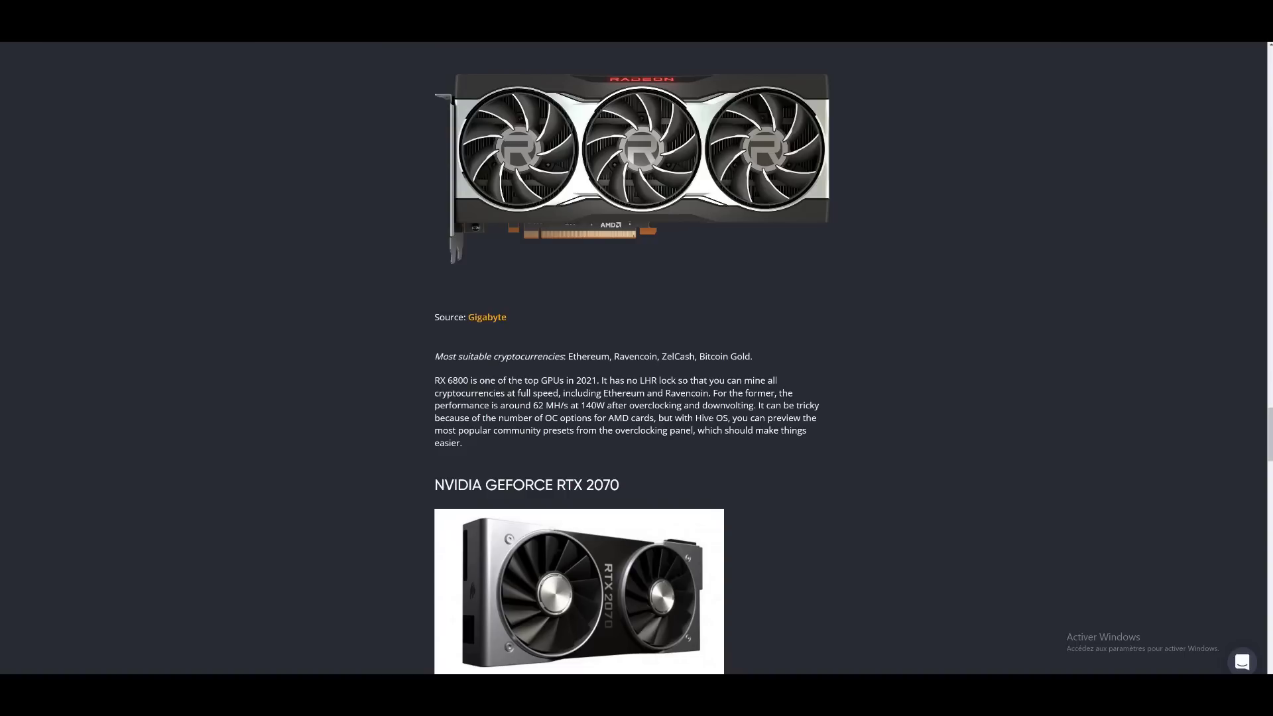
pyautogui.scroll(-4, 511, 309)
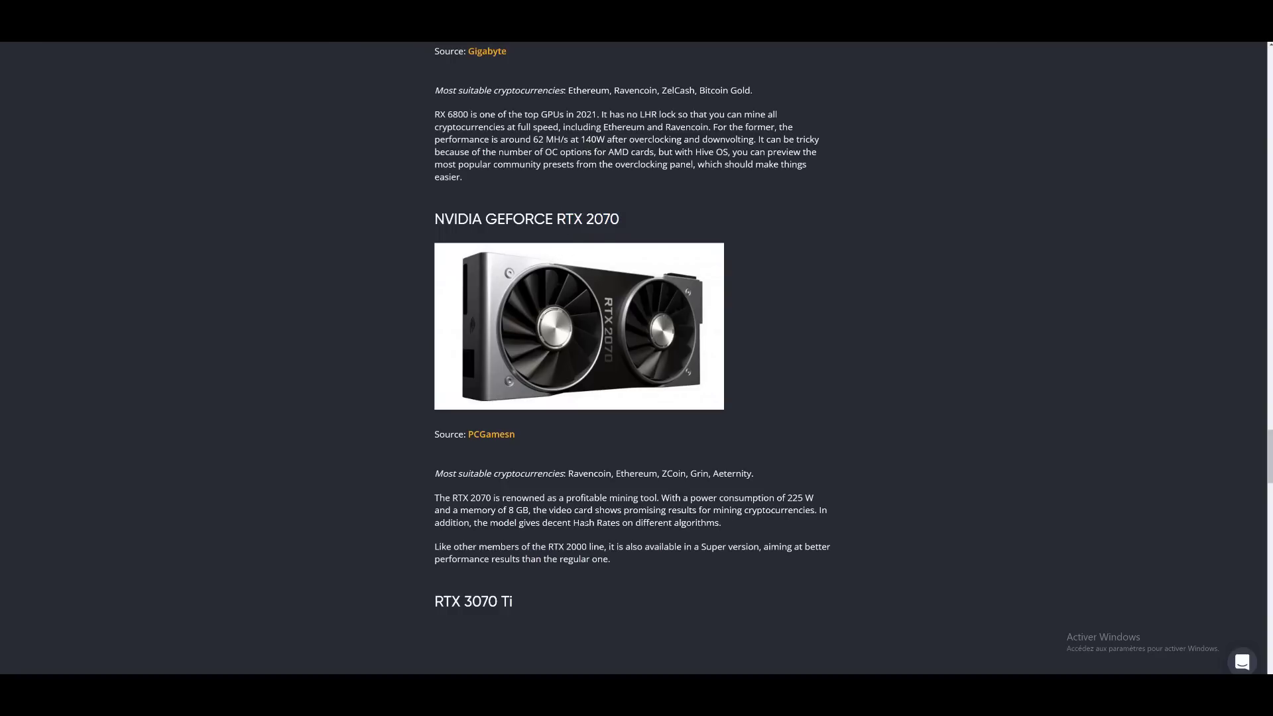
pyautogui.scroll(-1, 613, 246)
pyautogui.scroll(1, 596, 222)
pyautogui.scroll(-7, 651, 342)
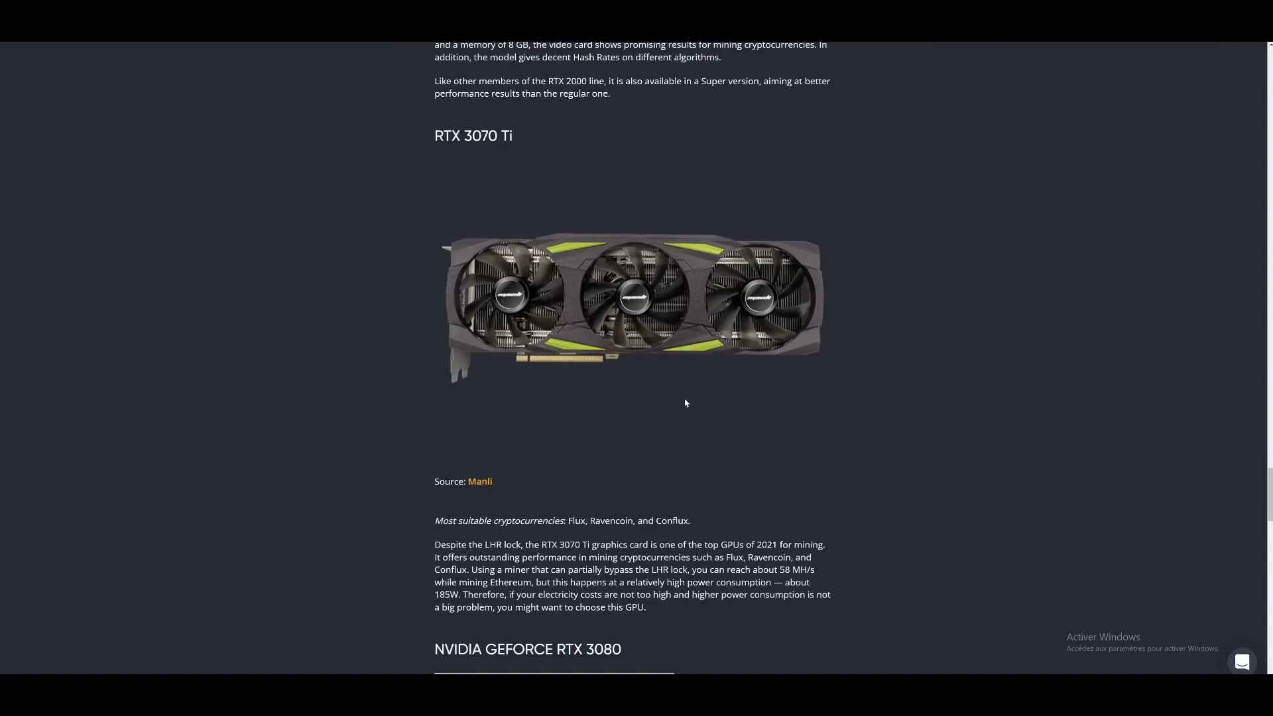
pyautogui.scroll(-2, 685, 403)
pyautogui.scroll(-1, 685, 407)
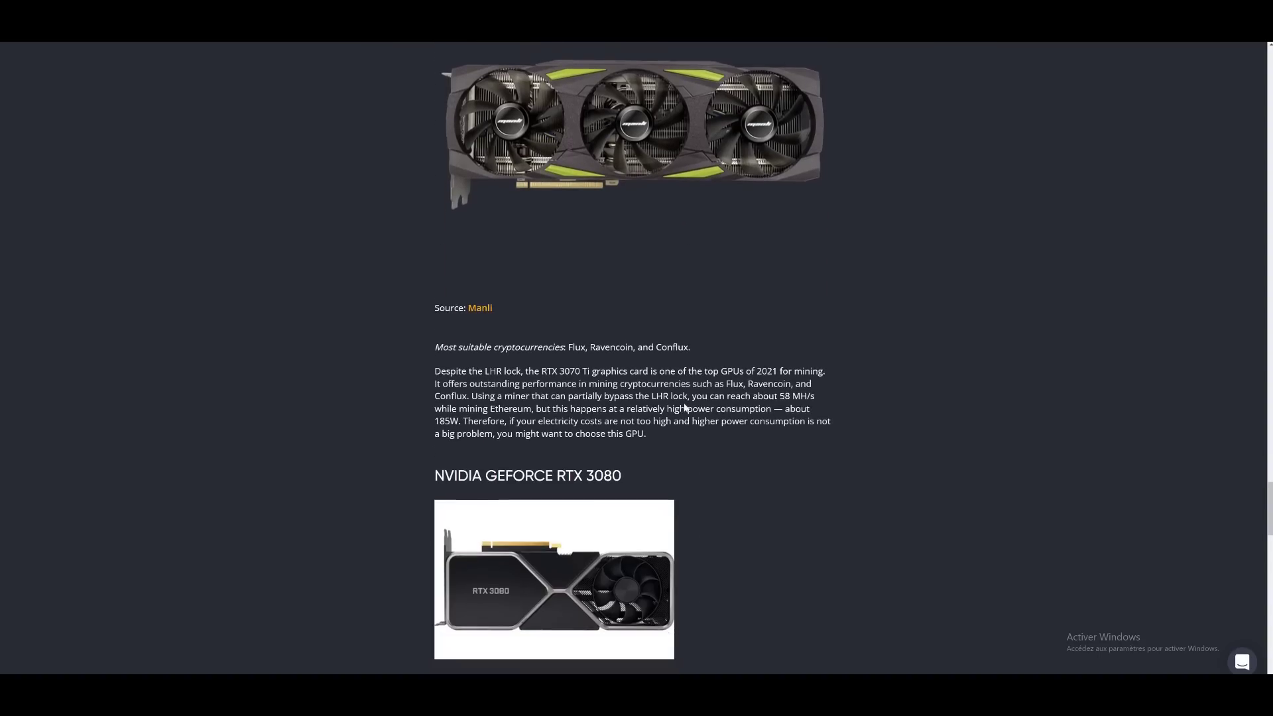
pyautogui.scroll(2, 631, 437)
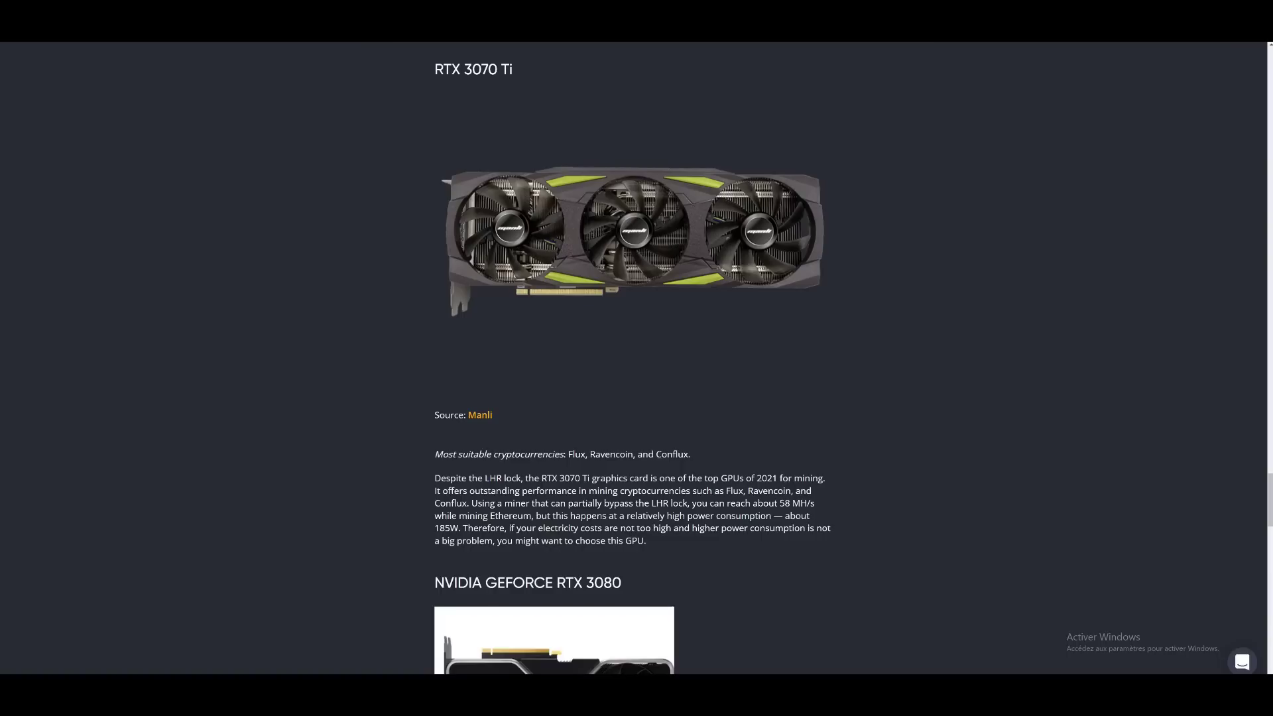
# Step: Examine the NVIDIA GeForce RTX 3080 section, highlighting part of the sentence about its memory
pyautogui.scroll(-7, 633, 358)
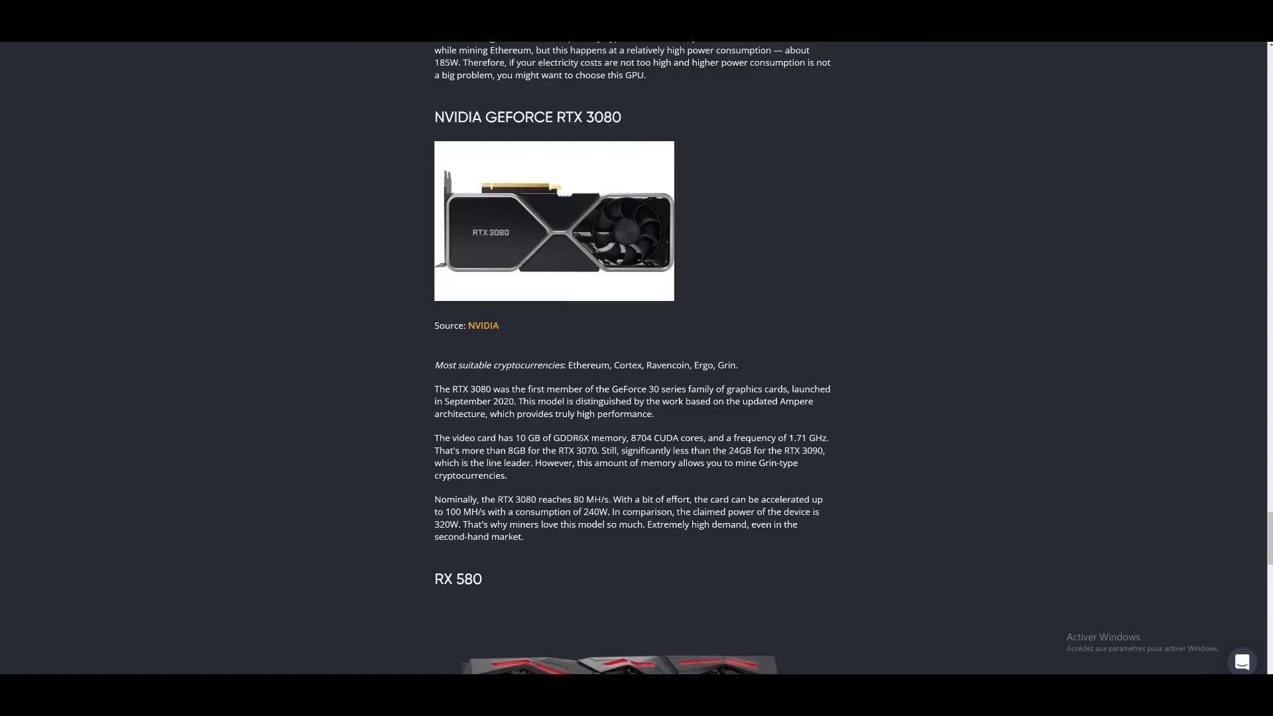
pyautogui.moveTo(527, 438); pyautogui.dragTo(584, 438)
pyautogui.click(584, 438)
pyautogui.scroll(-1, 632, 360)
pyautogui.scroll(1, 633, 360)
# Step: Examine the RX 580 section and the article's conclusion, and return towards the earlier GPU sections
pyautogui.scroll(-7, 594, 337)
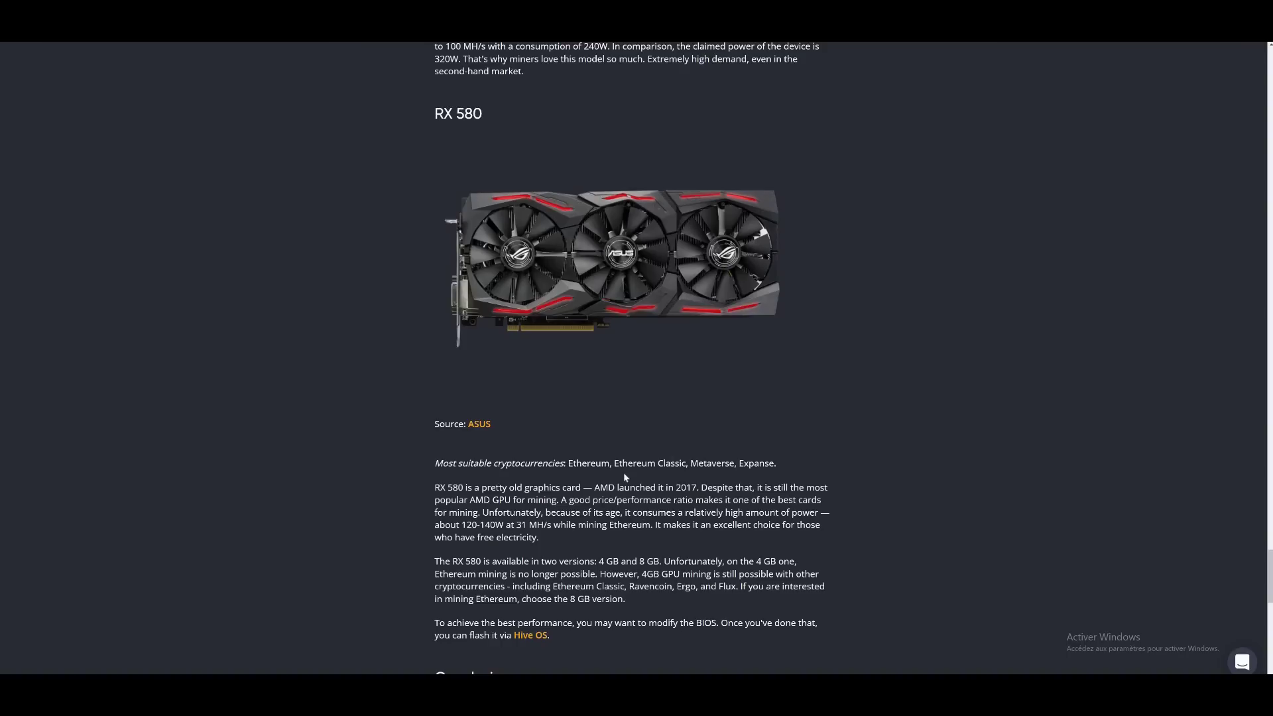
pyautogui.scroll(-1, 624, 477)
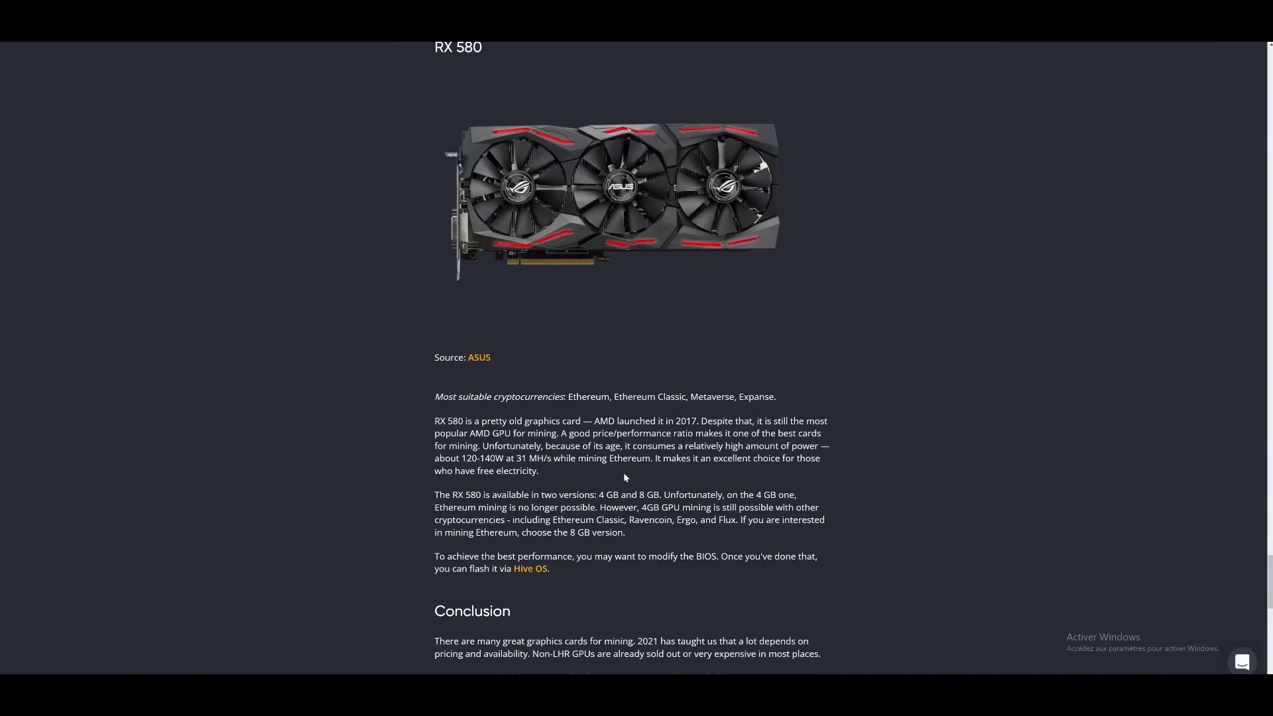
pyautogui.scroll(-4, 618, 470)
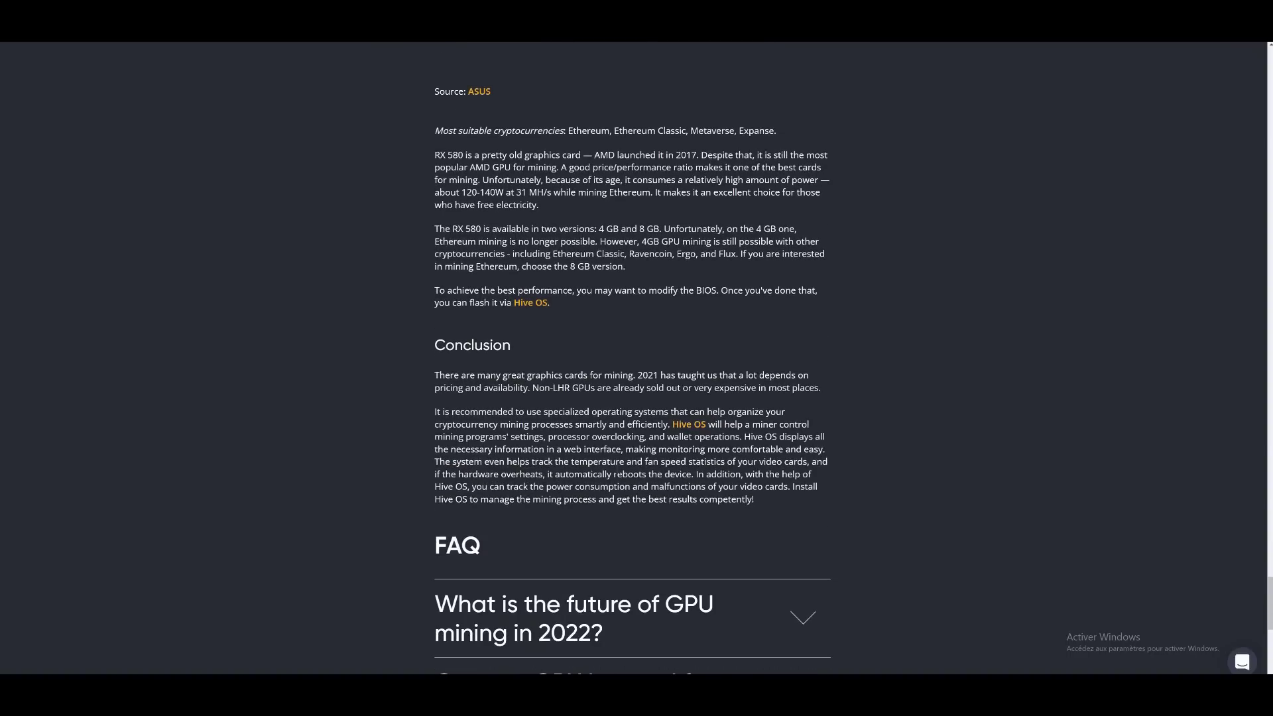
pyautogui.scroll(10, 616, 469)
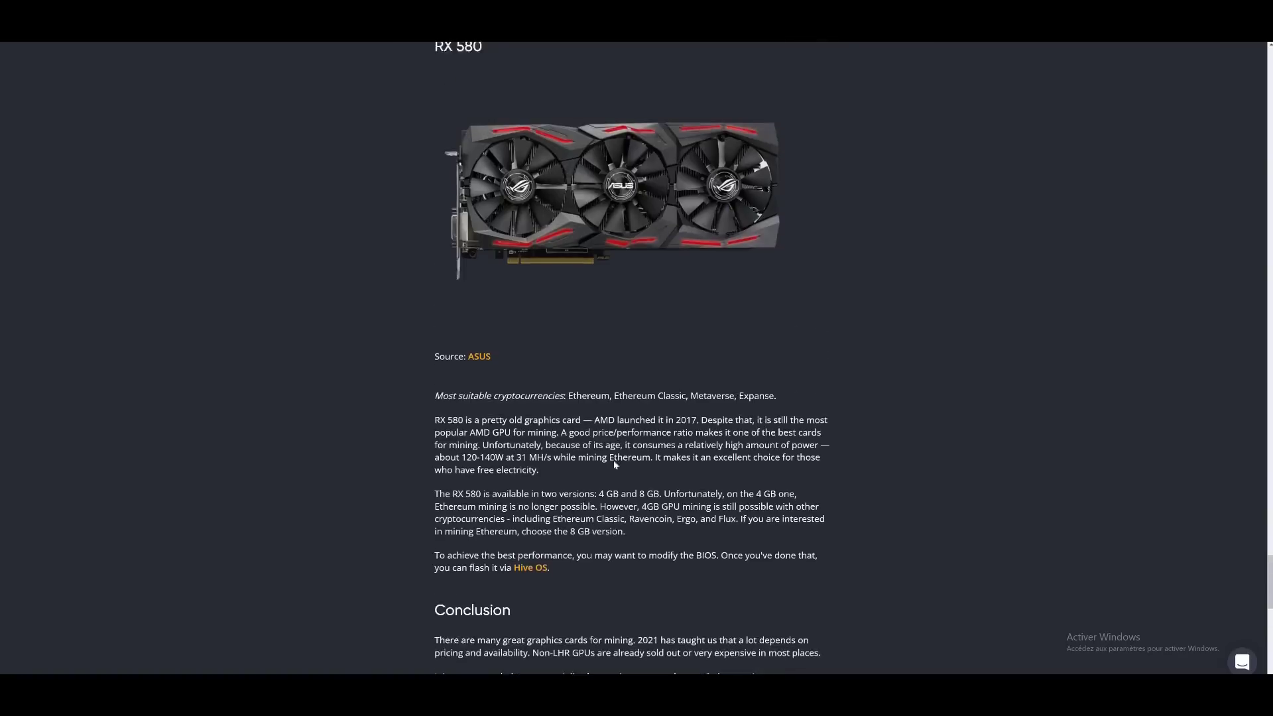
pyautogui.scroll(20, 605, 443)
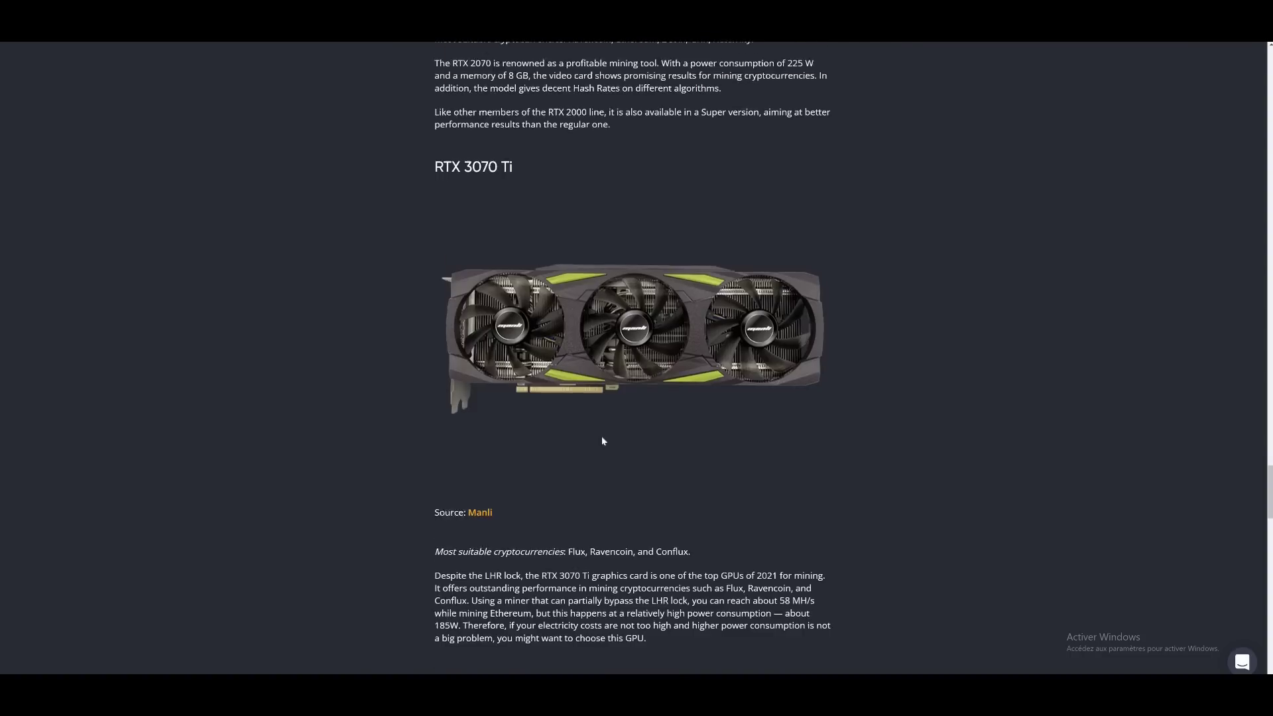
# Step: Switch to the Hashrate website and examine its GPU list for hashrate, power, efficiency, revenue and ROI per model
pyautogui.scroll(6, 631, 358)
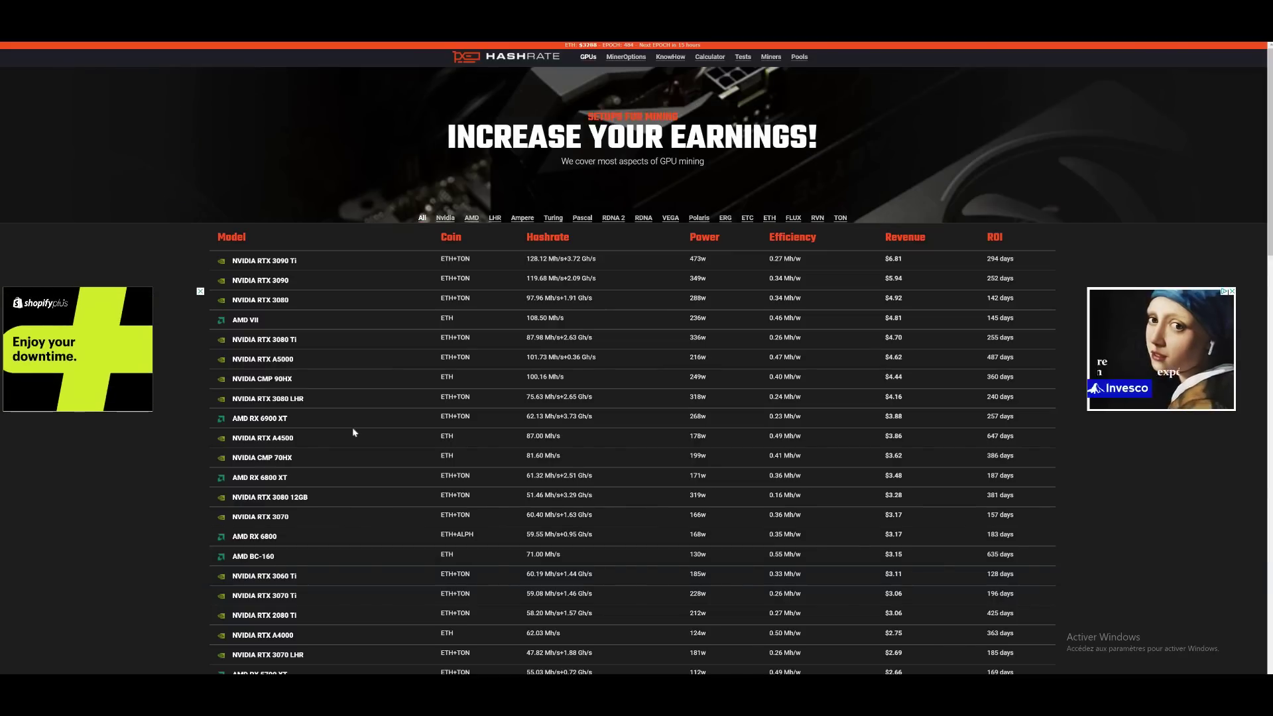
pyautogui.scroll(-1, 284, 244)
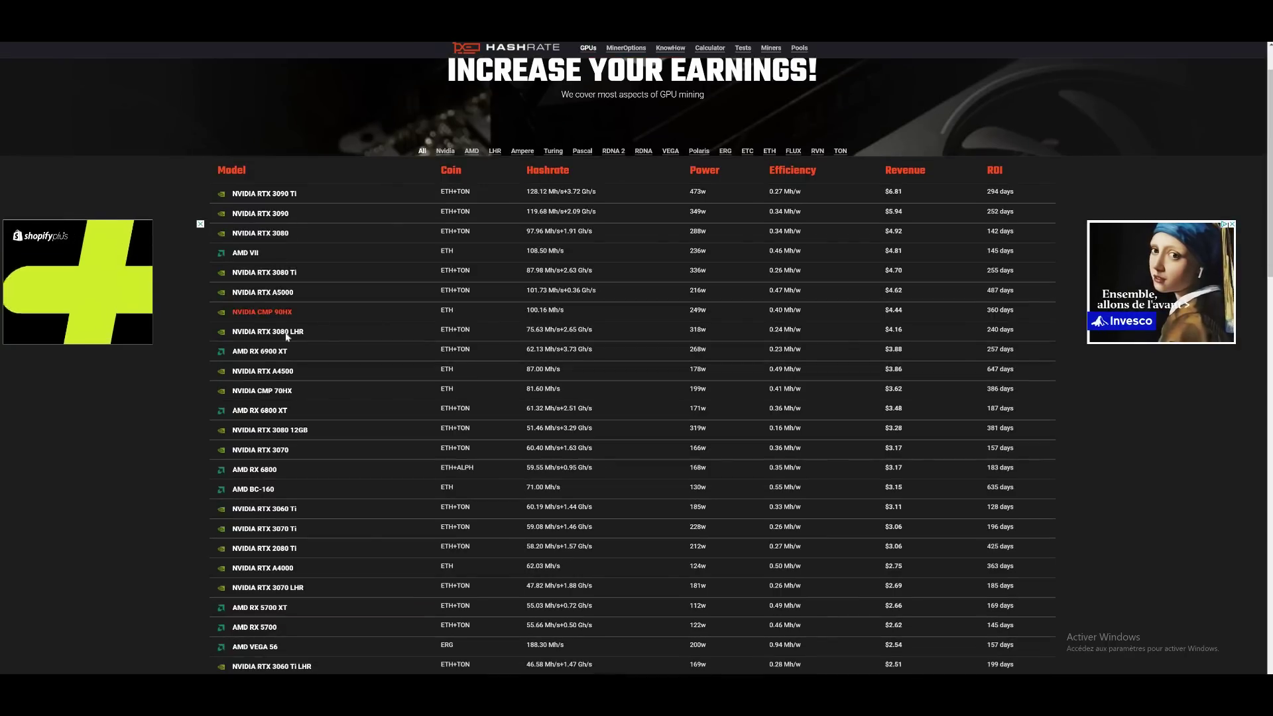
pyautogui.scroll(1, 420, 481)
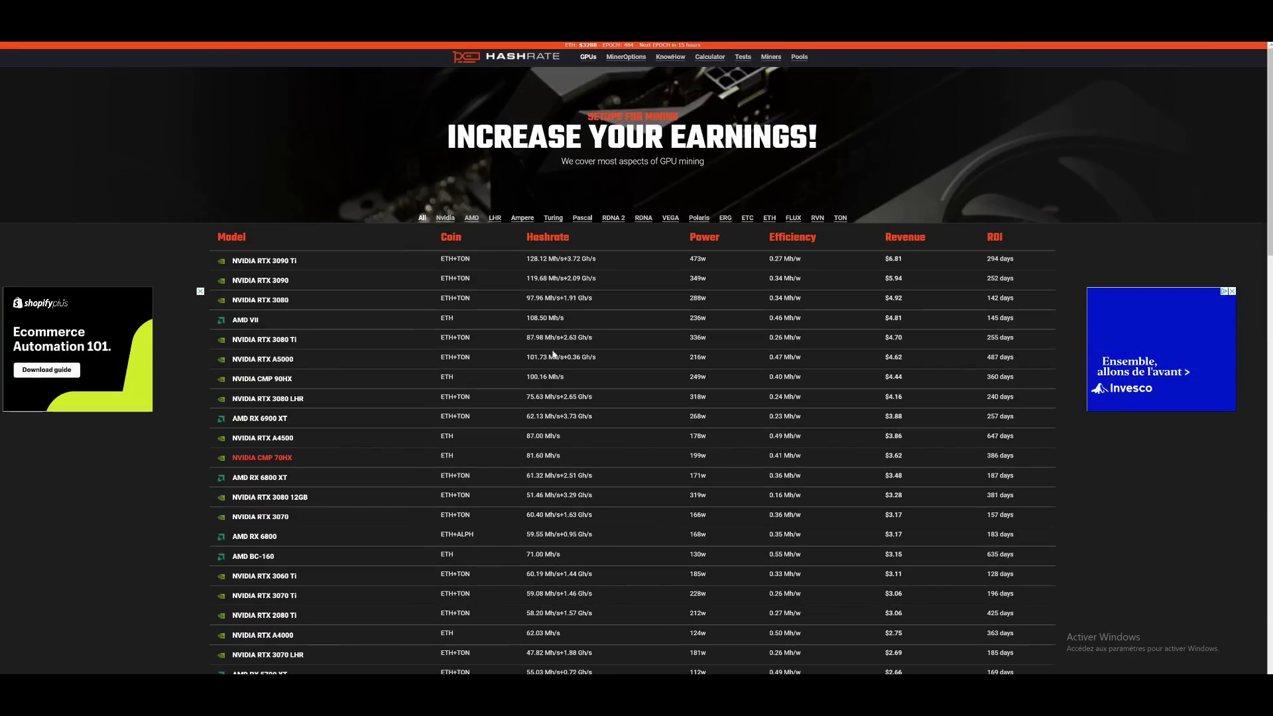
pyautogui.scroll(-2, 366, 352)
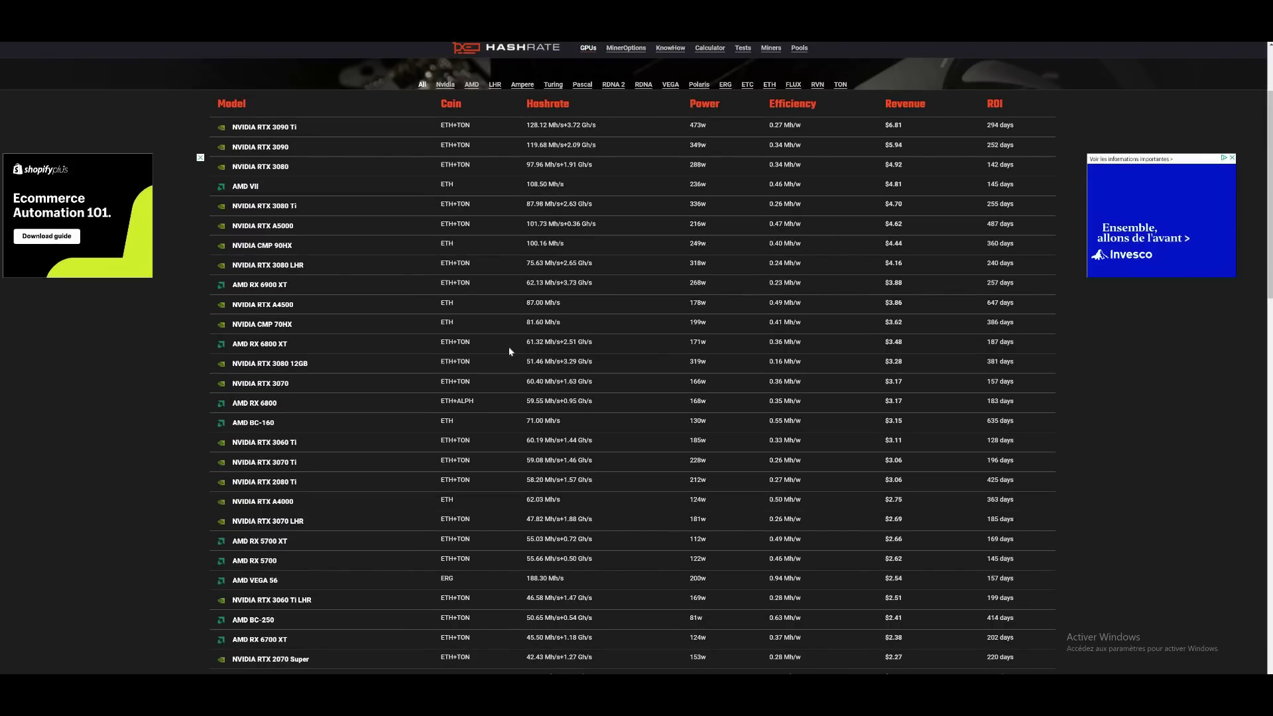
pyautogui.scroll(-1, 511, 352)
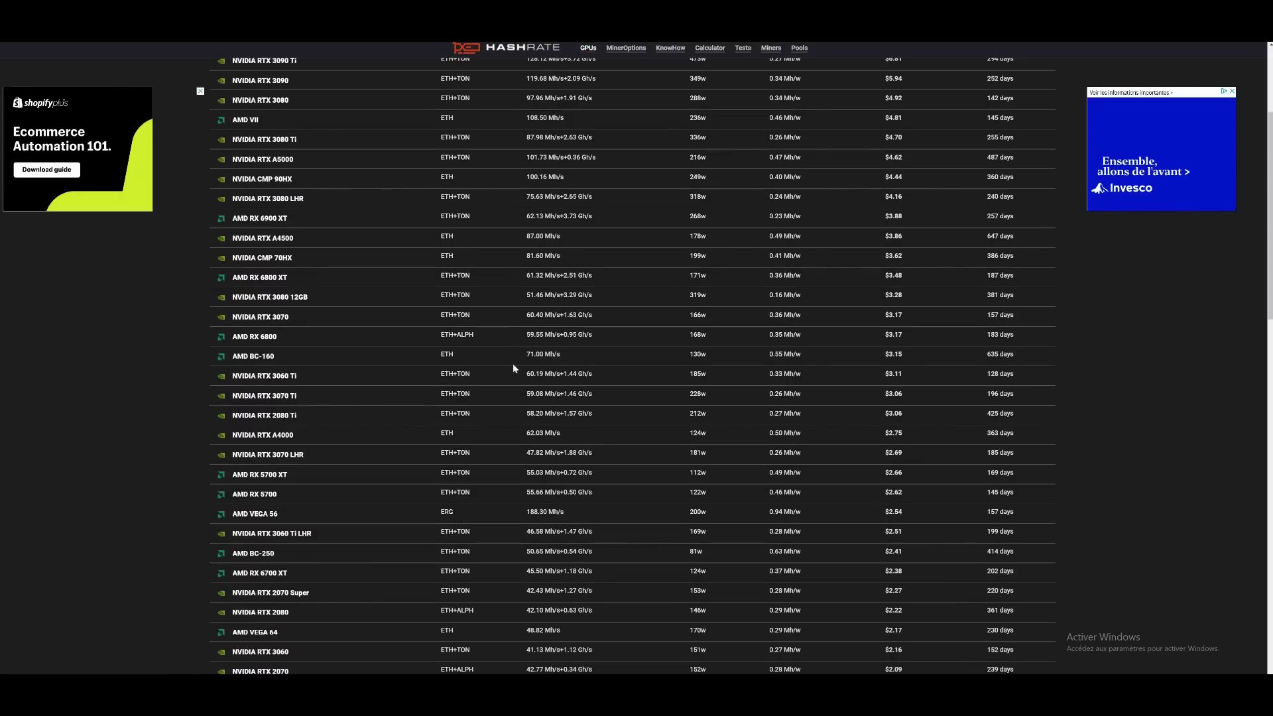
pyautogui.scroll(-2, 504, 385)
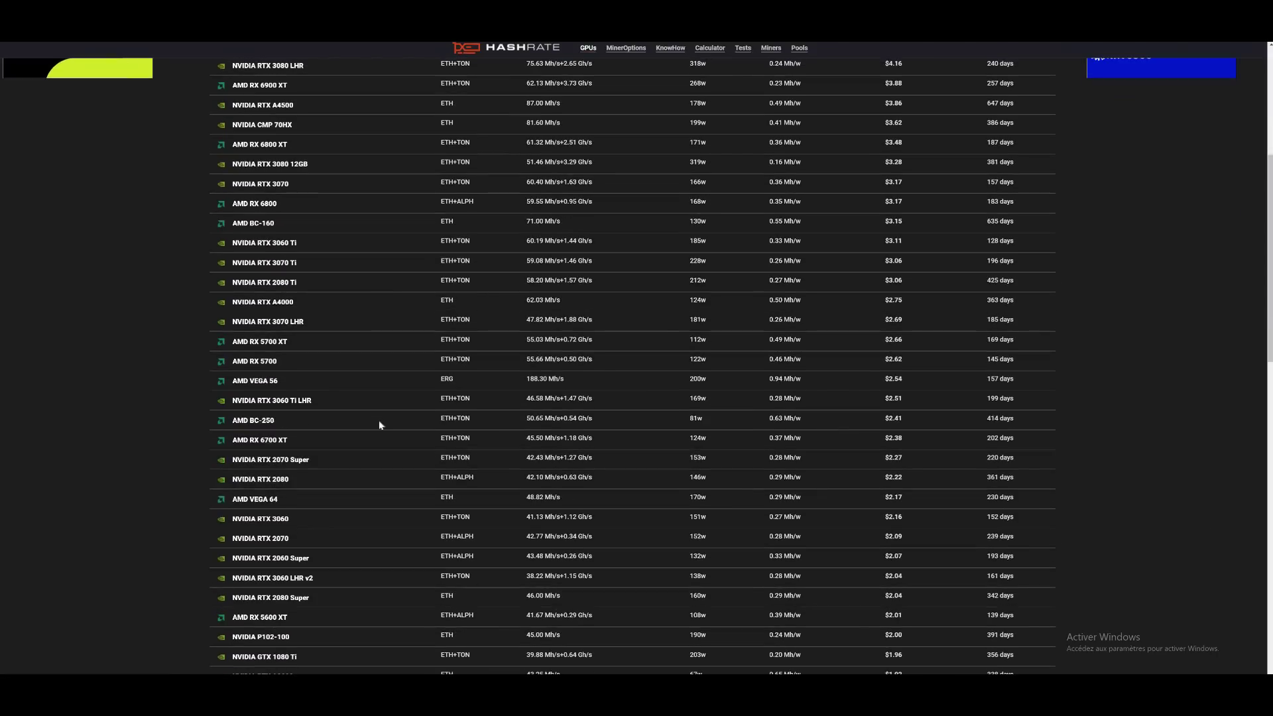
# Step: Open the NVIDIA RTX 3070 page from the GPU list and highlight its estimated earnings rows for the individual coins
pyautogui.scroll(-1, 286, 448)
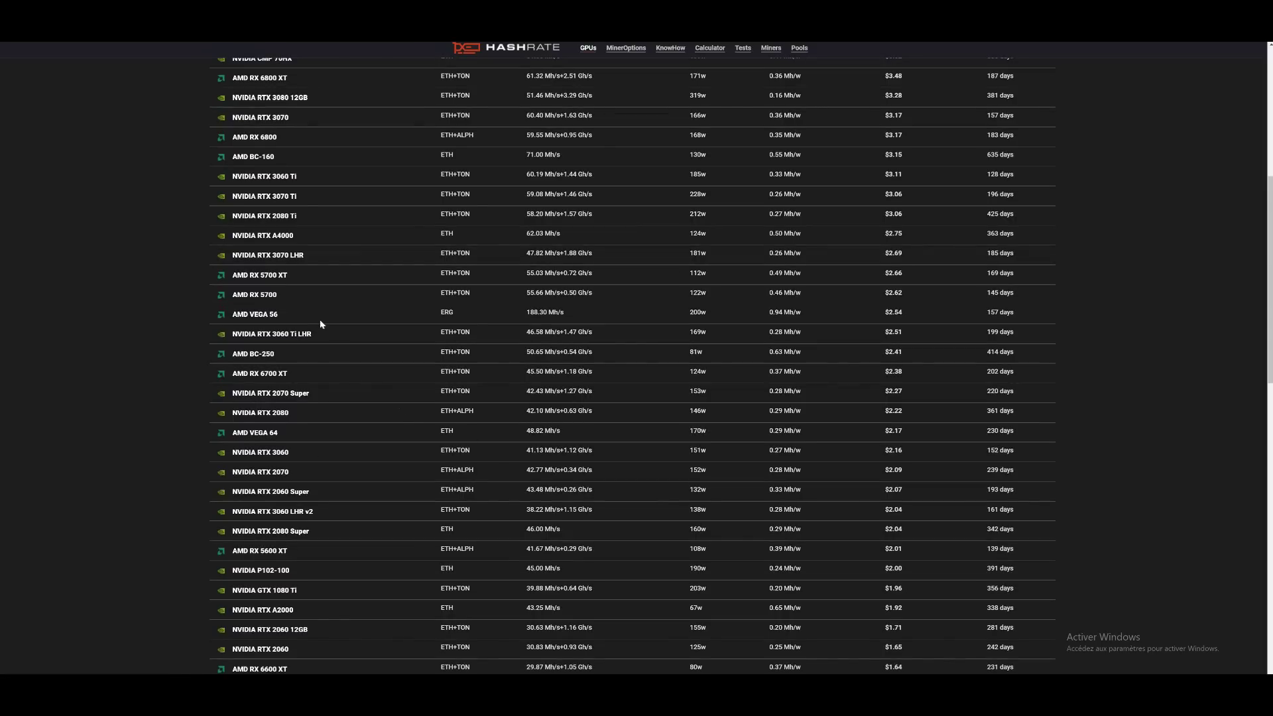
pyautogui.scroll(4, 280, 223)
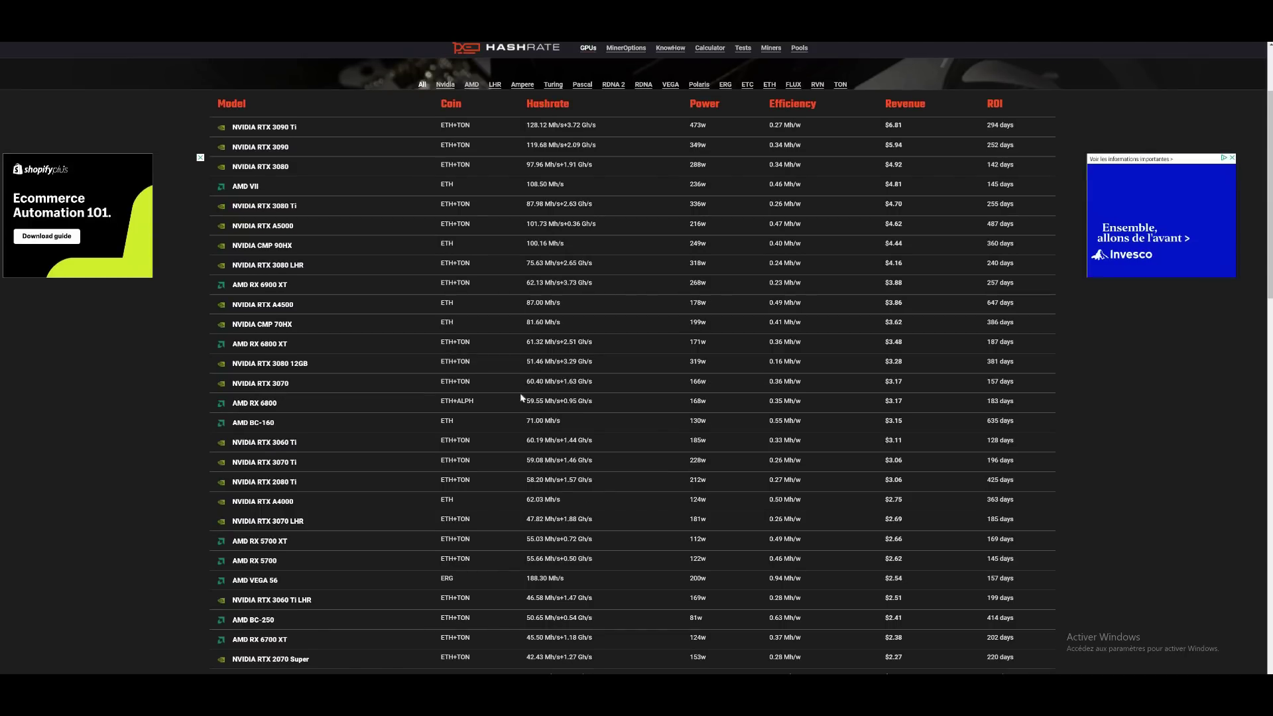
pyautogui.click(260, 383)
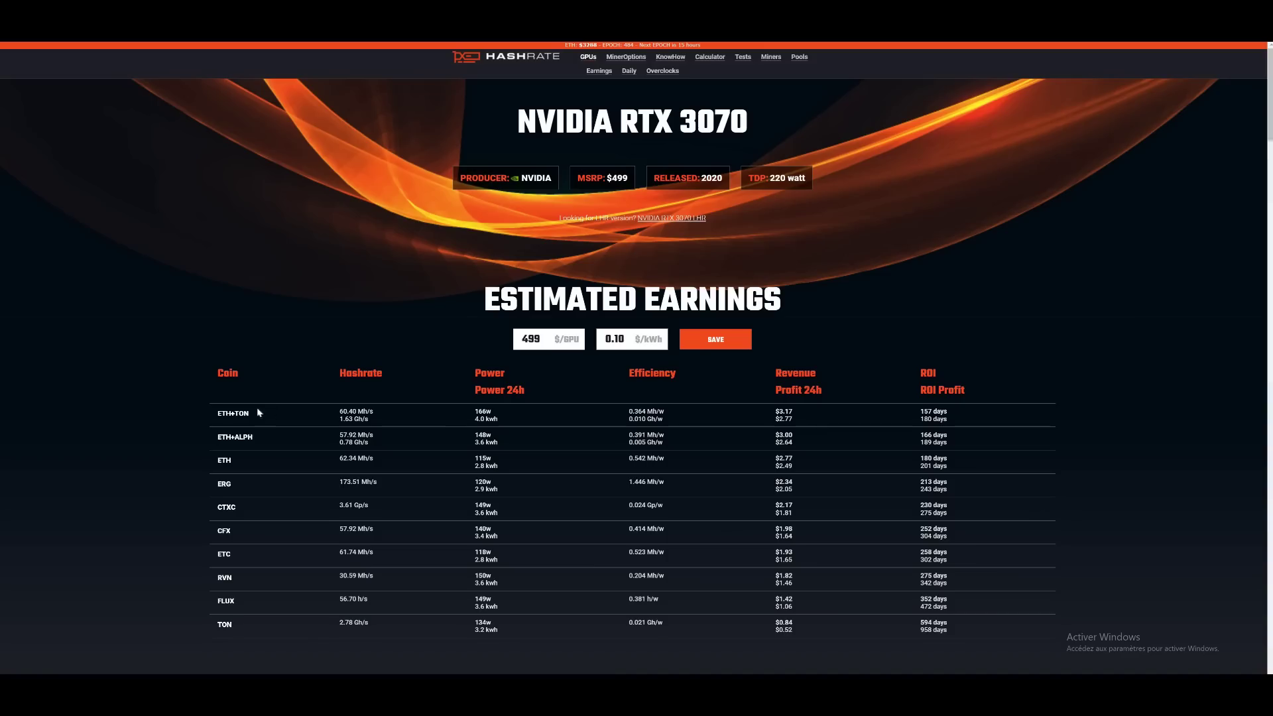
pyautogui.scroll(-1, 285, 428)
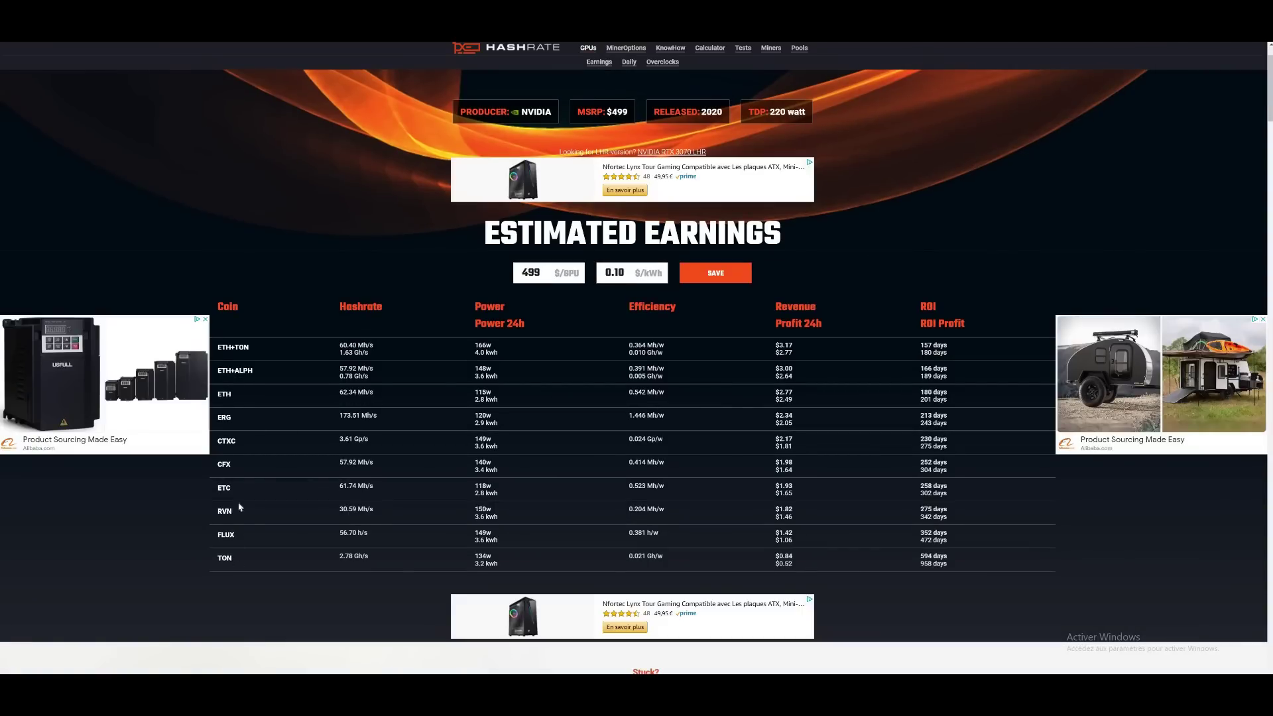
pyautogui.moveTo(254, 386); pyautogui.dragTo(265, 555)
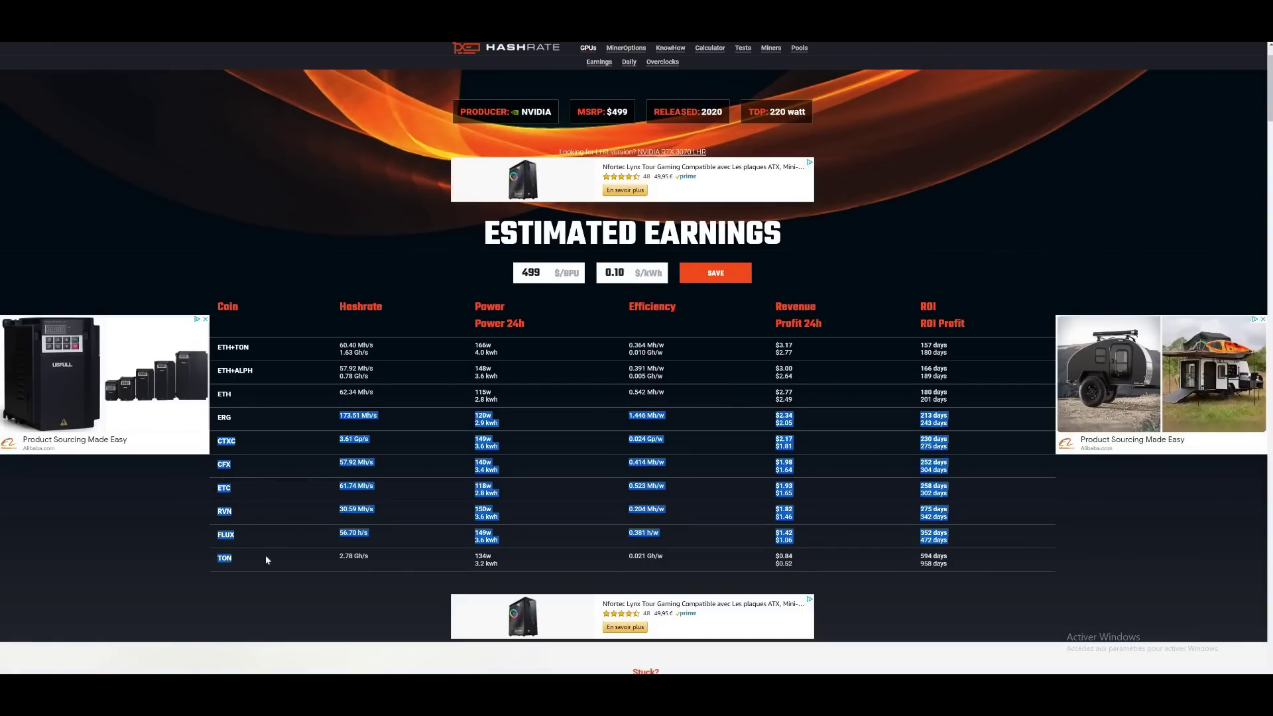
pyautogui.click(263, 556)
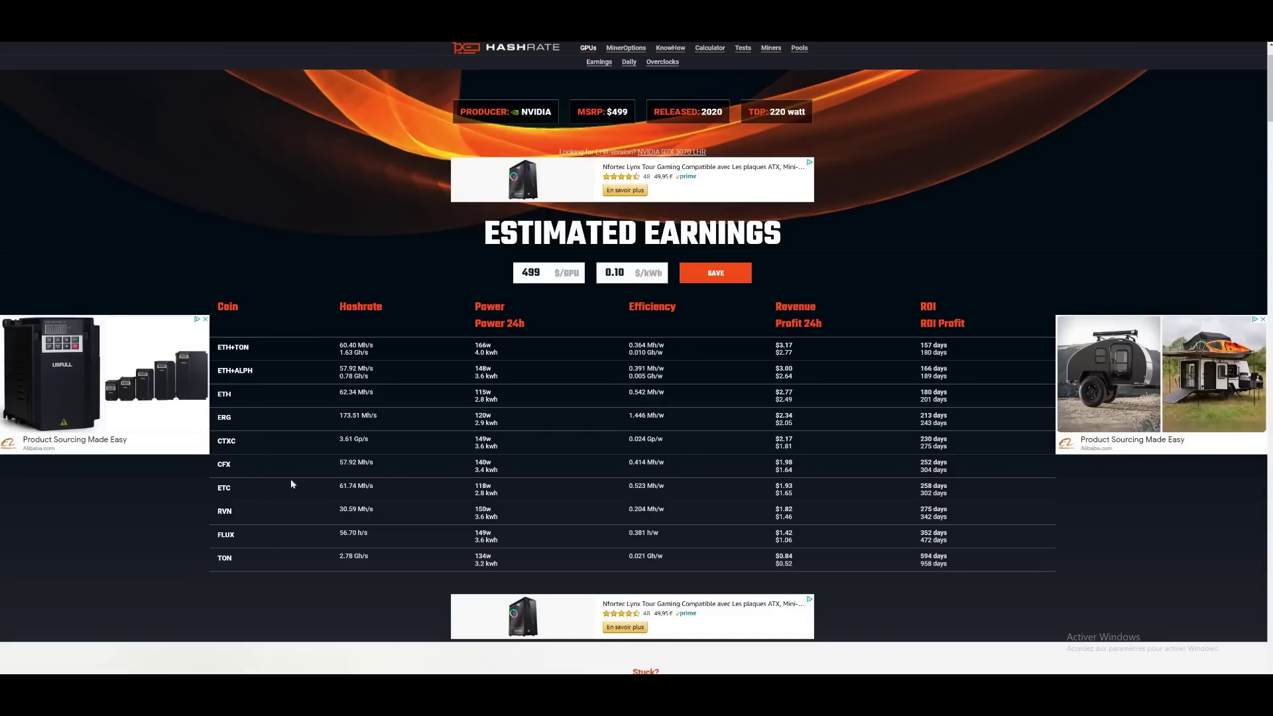
# Step: Examine the RTX 3070's ETC hashrate in the estimated earnings, and sort the coins by ascending efficiency
pyautogui.moveTo(343, 486); pyautogui.dragTo(373, 489)
pyautogui.click(372, 489)
pyautogui.doubleClick(348, 487)
pyautogui.click(889, 487)
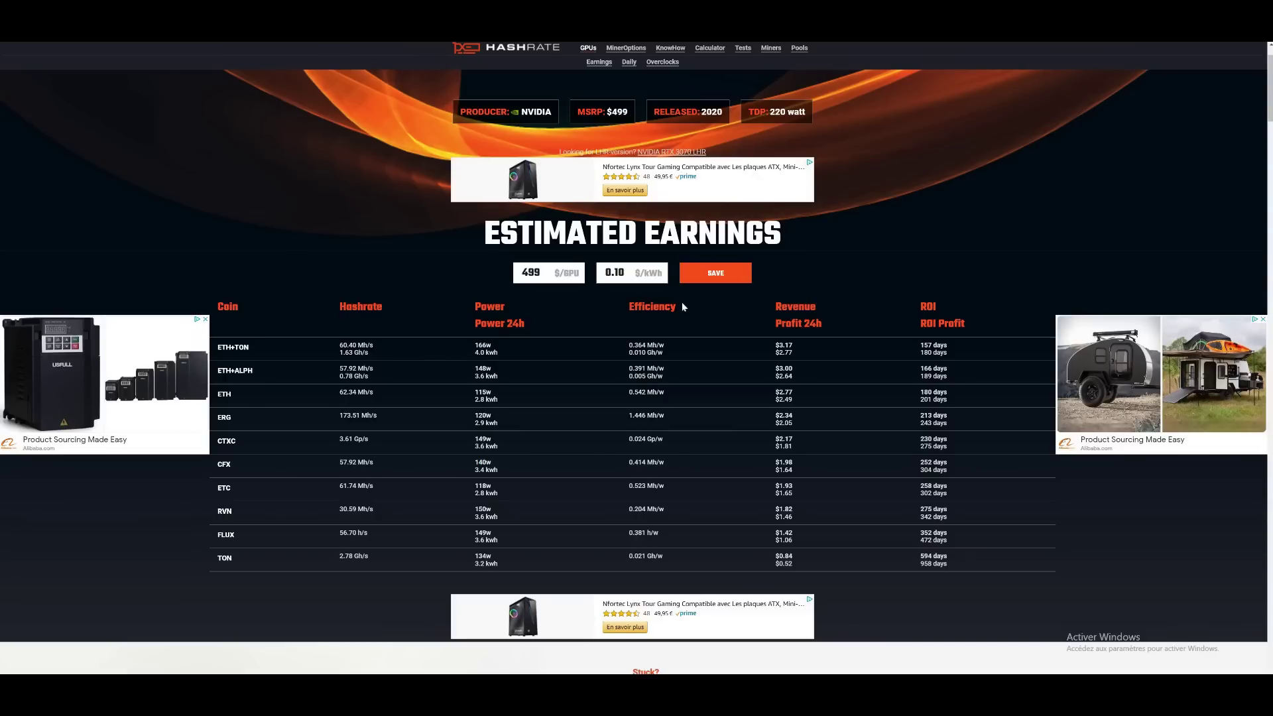
pyautogui.moveTo(628, 307); pyautogui.dragTo(675, 307)
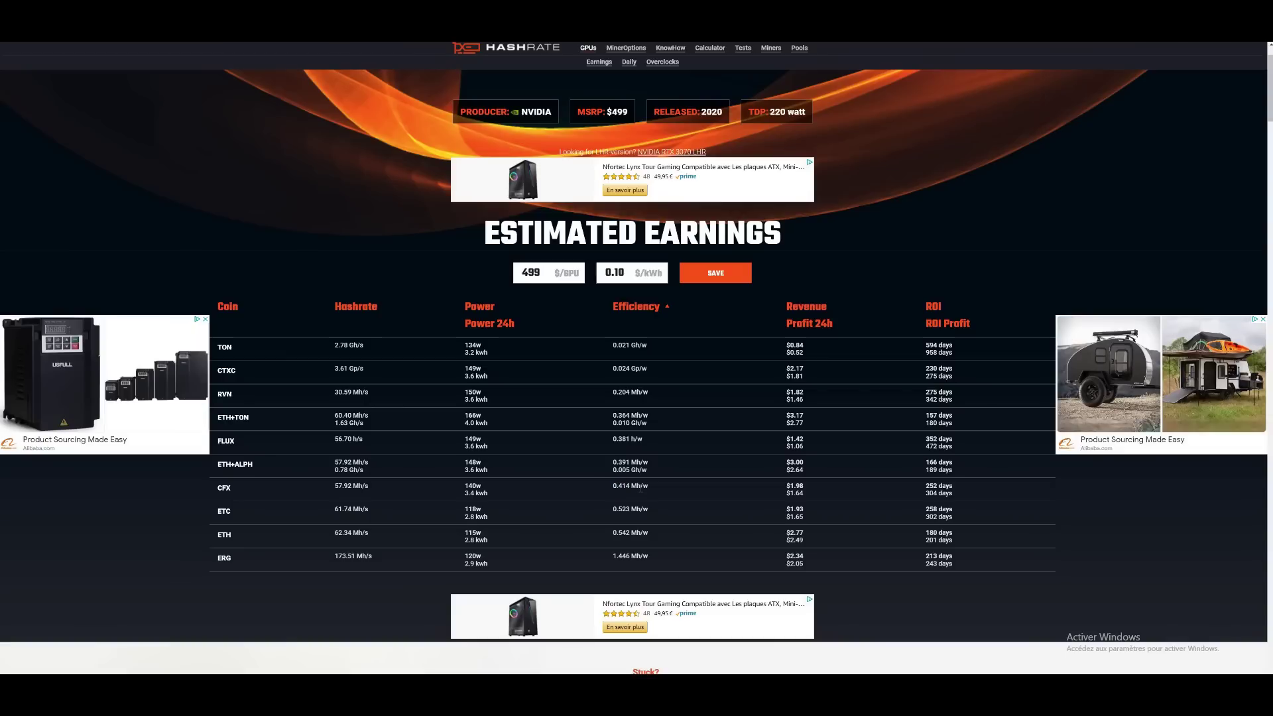
pyautogui.moveTo(629, 486); pyautogui.dragTo(640, 486)
# Step: Switch to WhatToMine and examine the GeForce GTX 1660 Super's hashrate and power per algorithm alongside its most profitable coins
pyautogui.hotkey('ctrl', 'Tab')
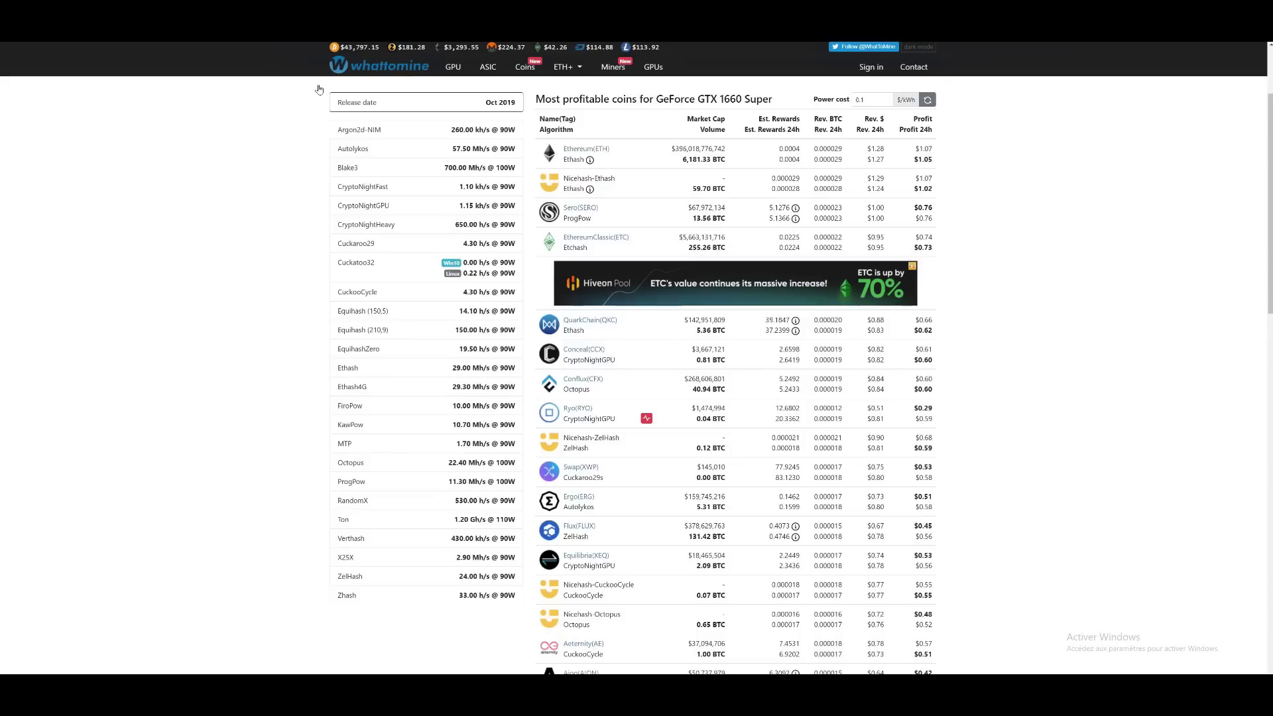
pyautogui.scroll(1, 431, 116)
pyautogui.scroll(3, 321, 265)
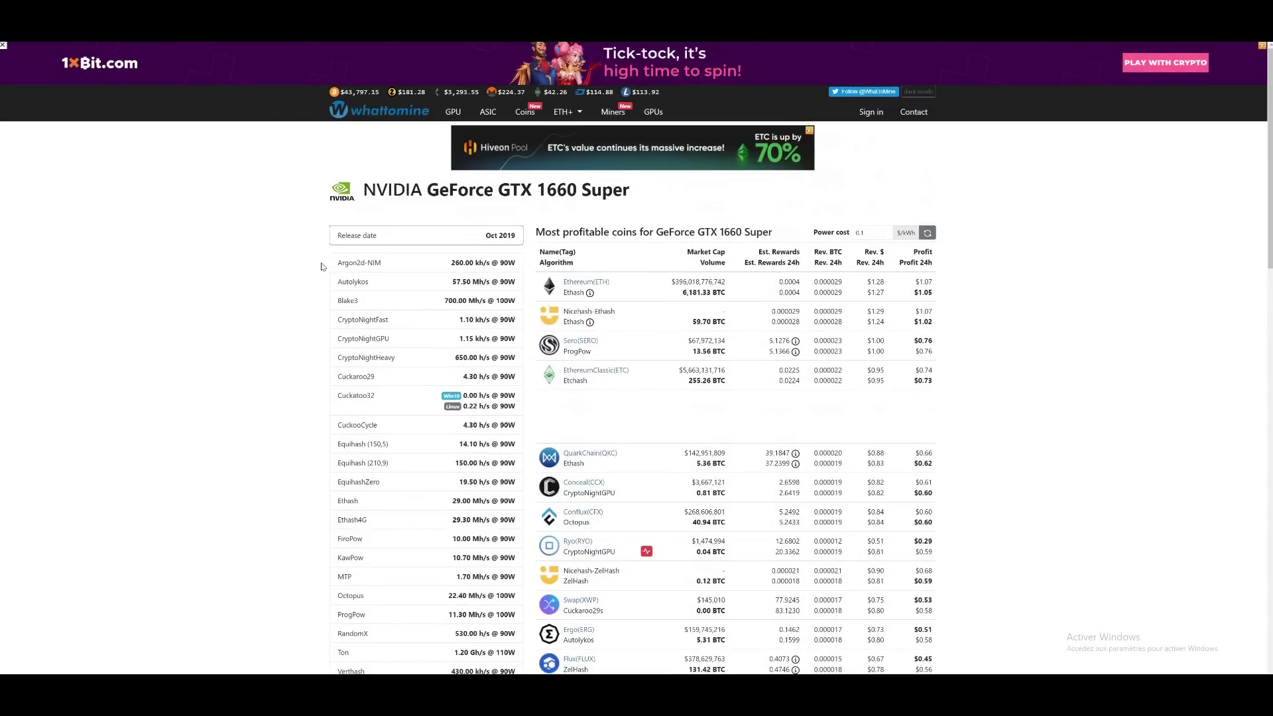
pyautogui.scroll(-1, 321, 267)
pyautogui.scroll(-1, 320, 267)
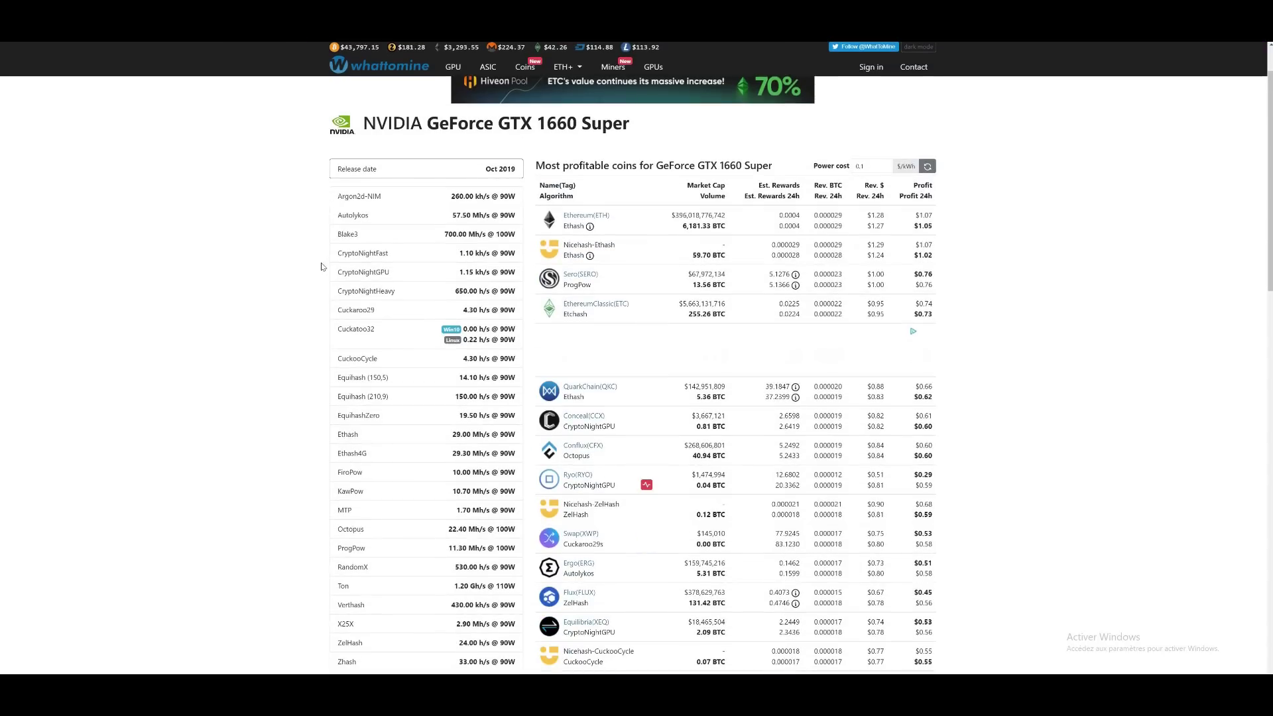
pyautogui.scroll(-1, 321, 267)
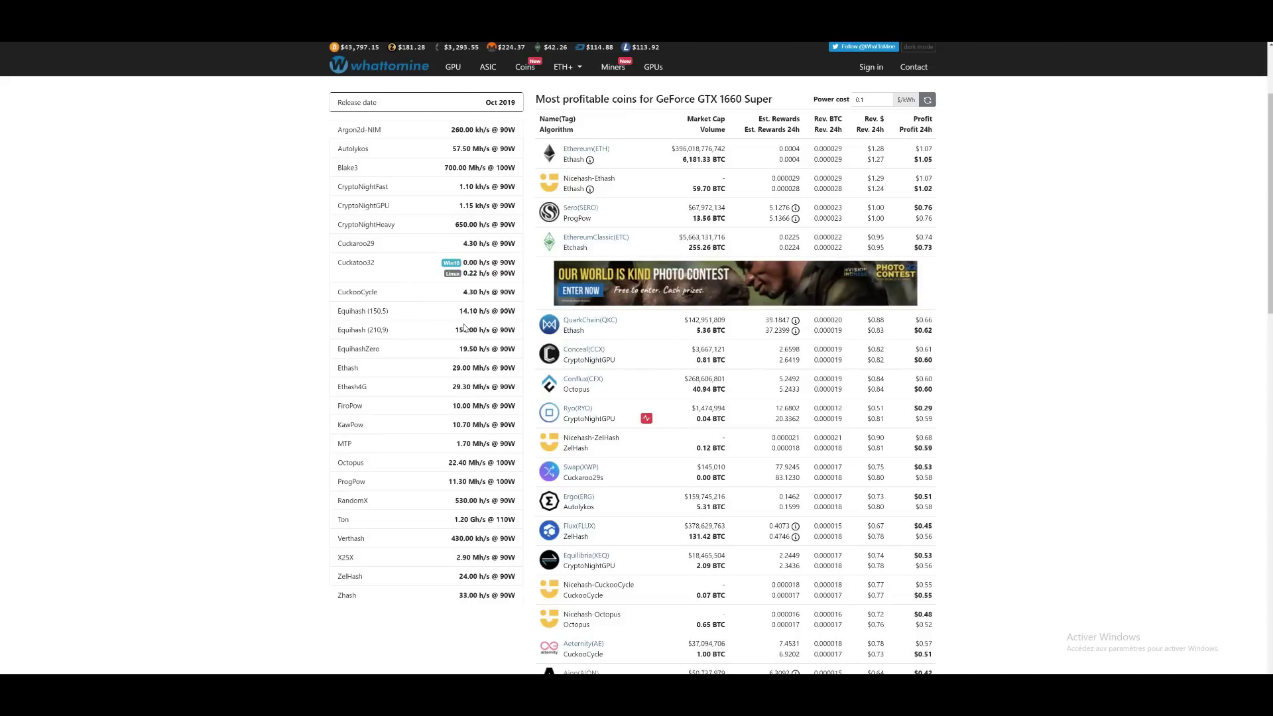
# Step: Return to the WhatToMine GPU list, search it for 3070 and open the GeForce RTX 3070 page
pyautogui.hotkey('alt', 'Left')
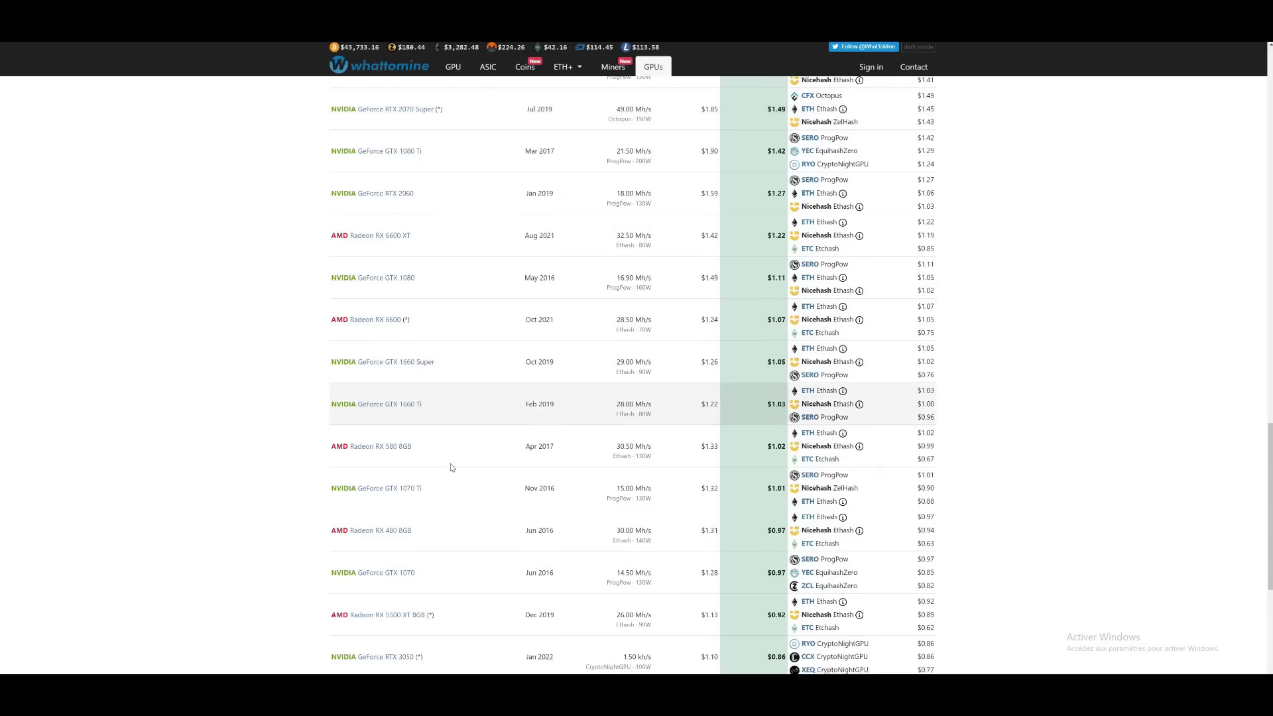
pyautogui.hotkey('ctrl', 'f')
pyautogui.write('3070')
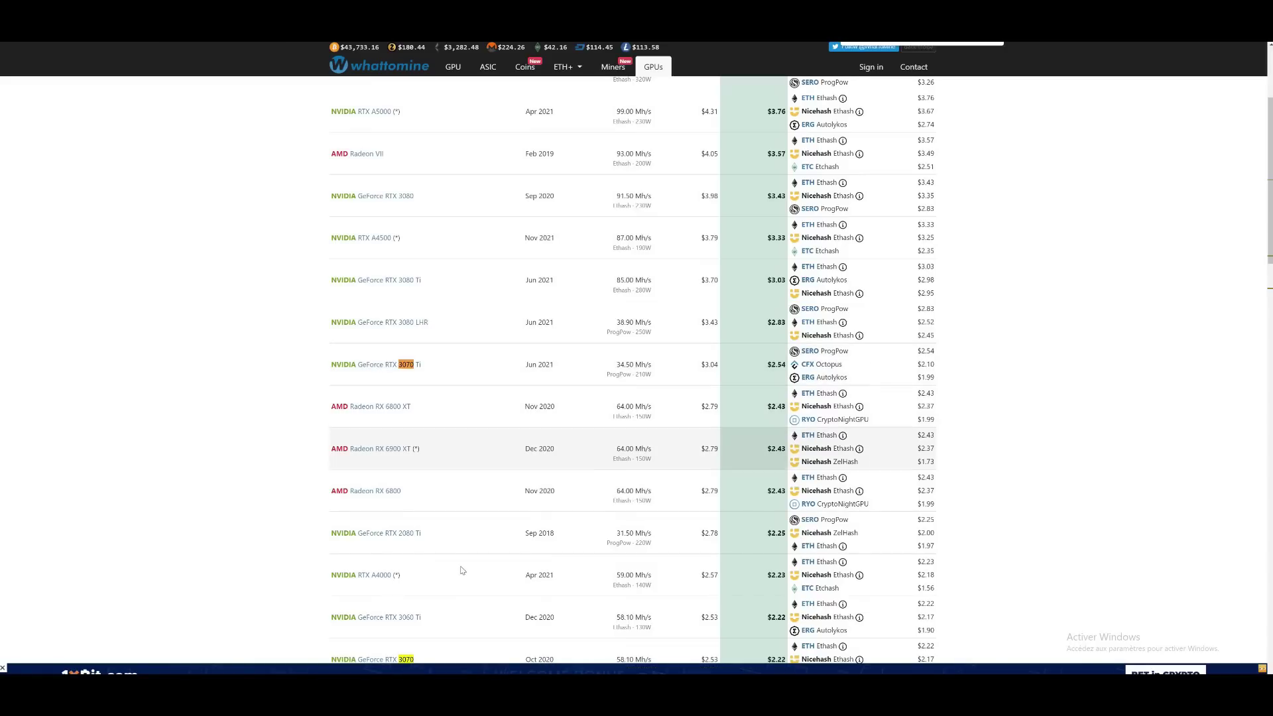
pyautogui.scroll(-1, 464, 568)
pyautogui.click(372, 593)
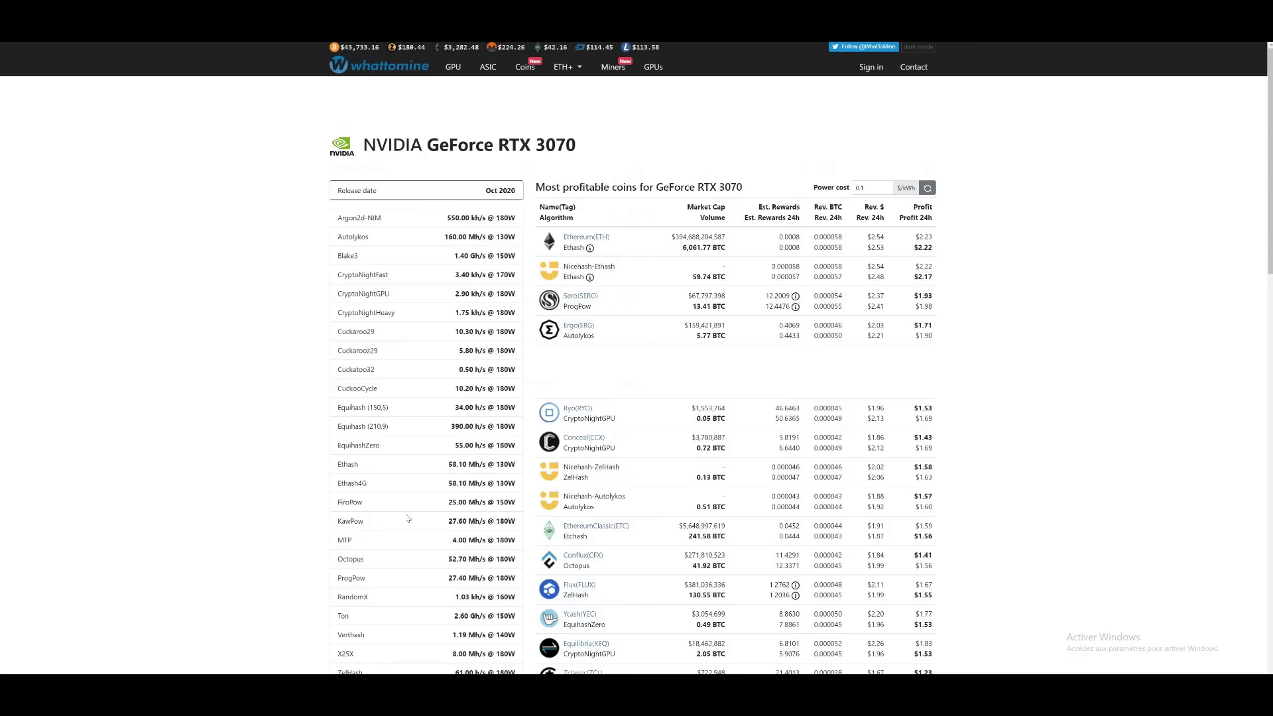
# Step: Compare the RTX 3070's ZelHash power draw on WhatToMine with its FLUX power draw on the Hashrate website
pyautogui.scroll(-3, 369, 422)
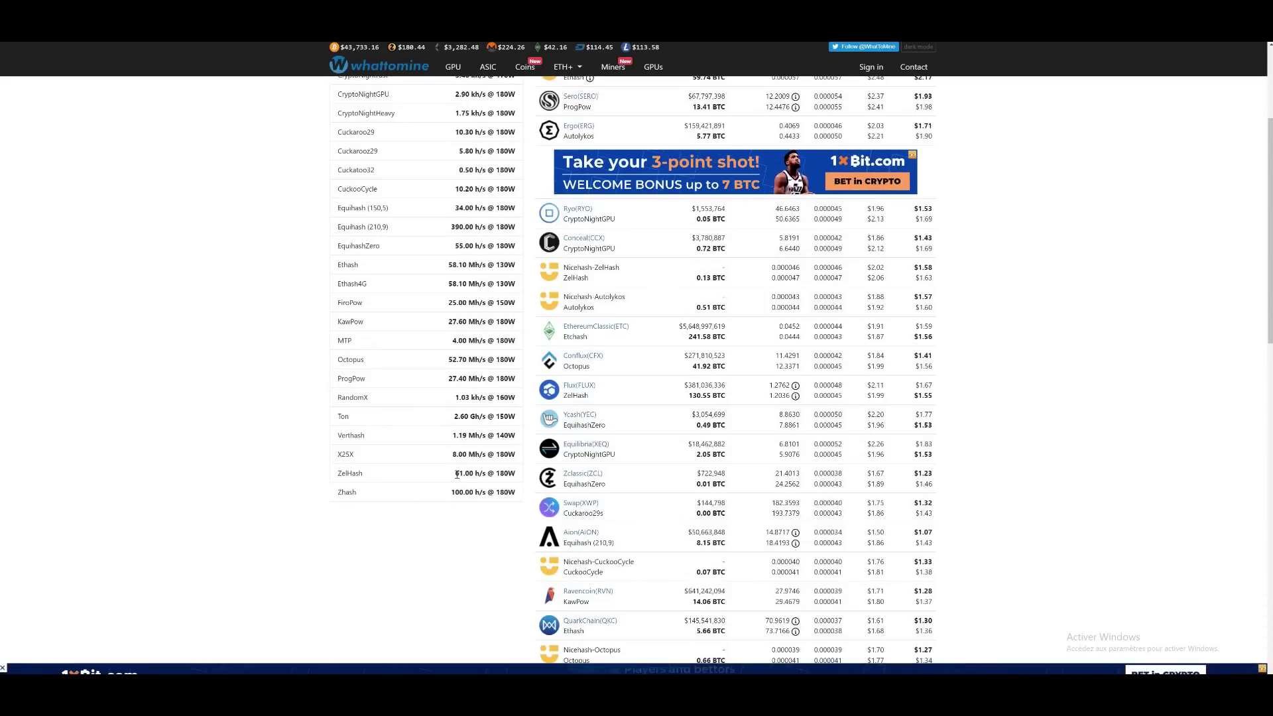
pyautogui.moveTo(493, 473); pyautogui.dragTo(505, 474)
pyautogui.click(506, 472)
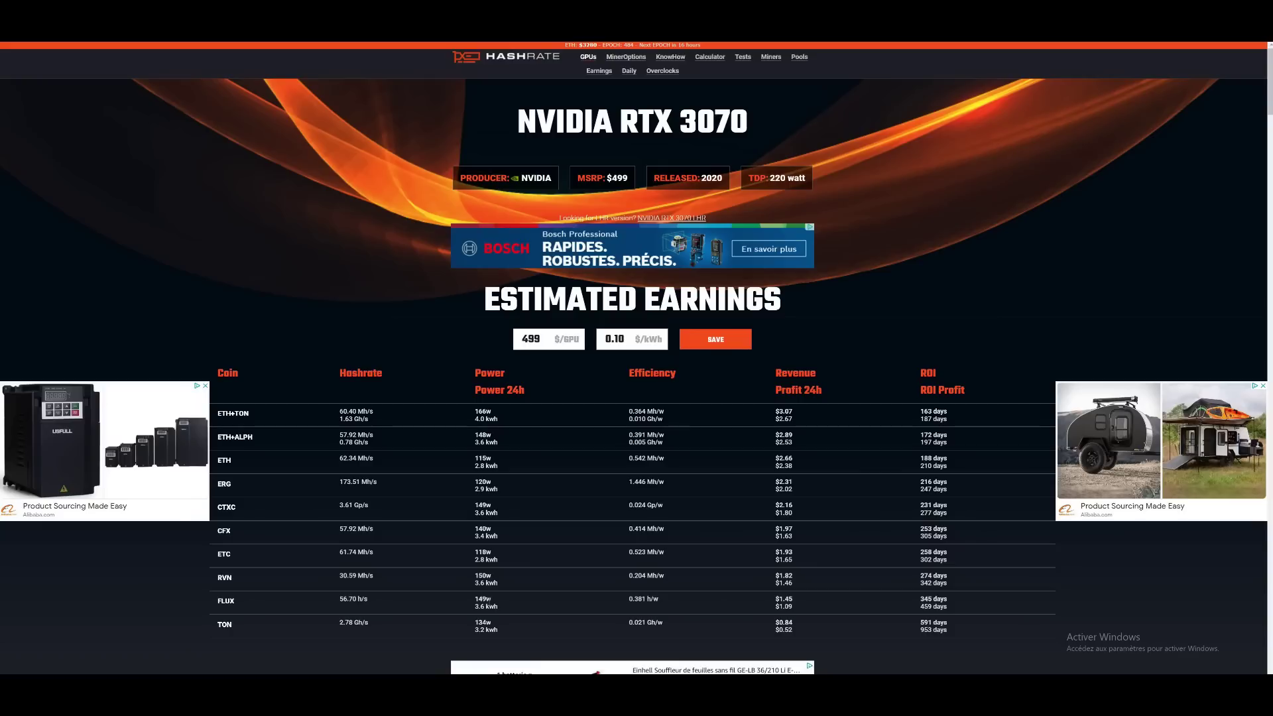
pyautogui.doubleClick(499, 600)
pyautogui.click(501, 603)
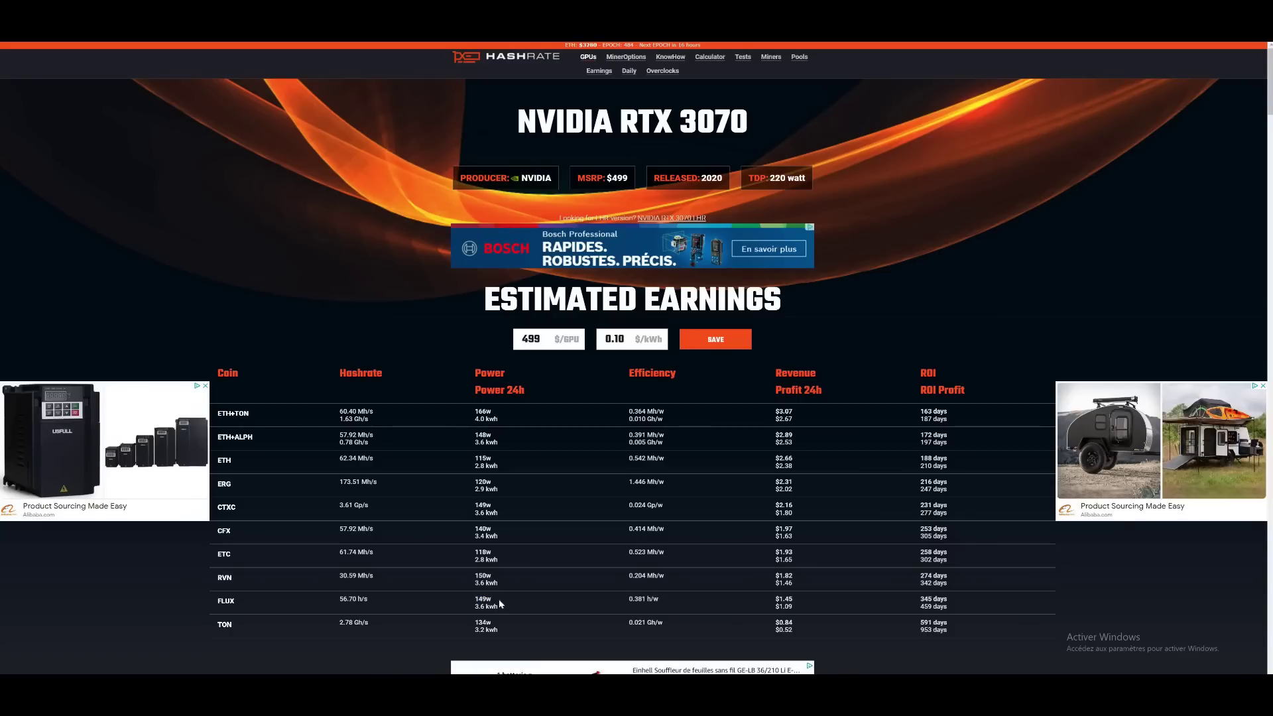